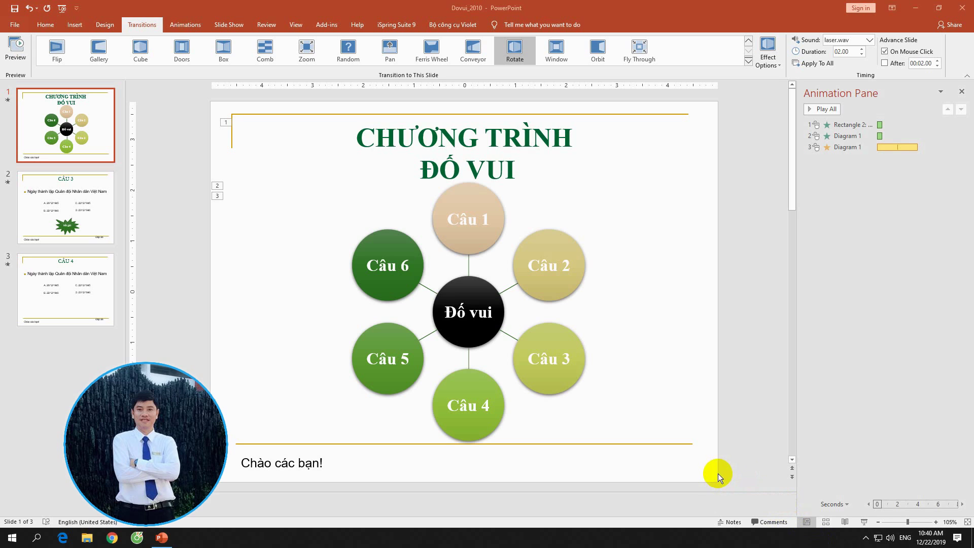
Browse the slide thumbnails and settle on slide 2, the CÂU 3 quiz with its countdown star.
click(34, 215)
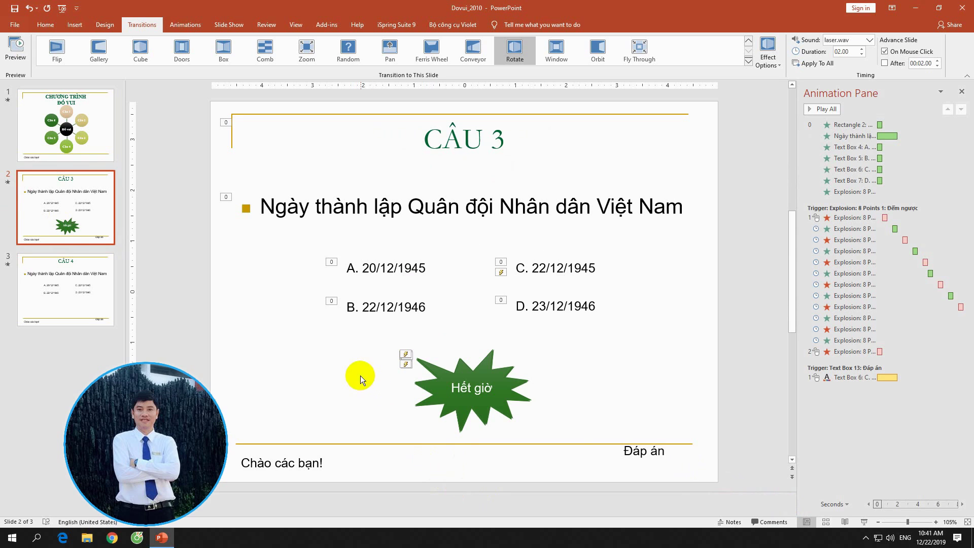
click(84, 127)
click(88, 215)
click(91, 281)
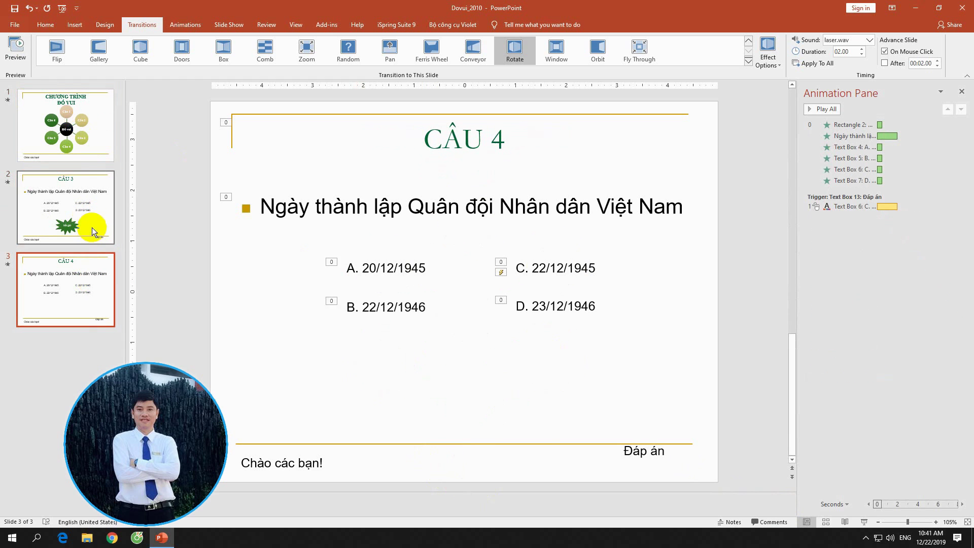
click(92, 227)
click(93, 151)
click(101, 203)
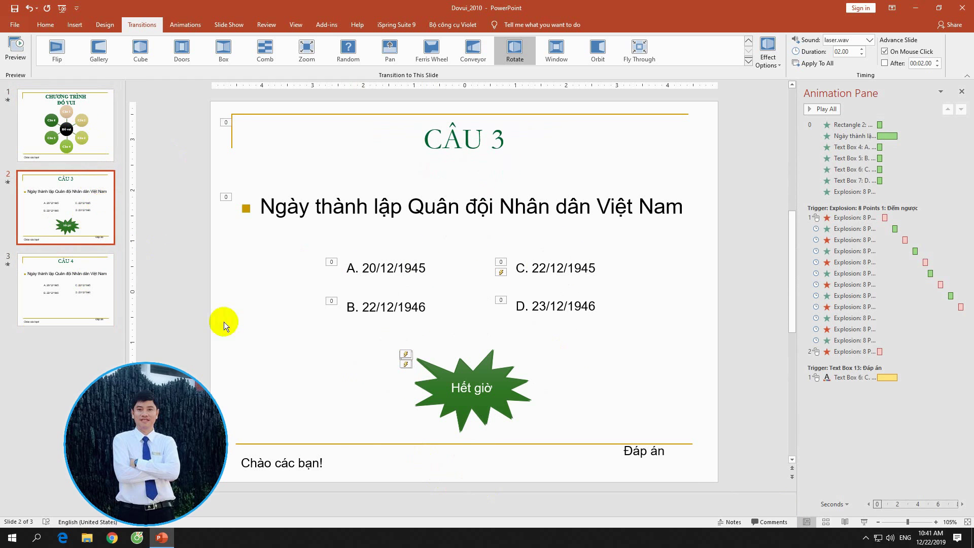
click(99, 136)
click(100, 202)
Present the CÂU 3 slide from here and start the countdown on the Đếm ngược star.
click(866, 524)
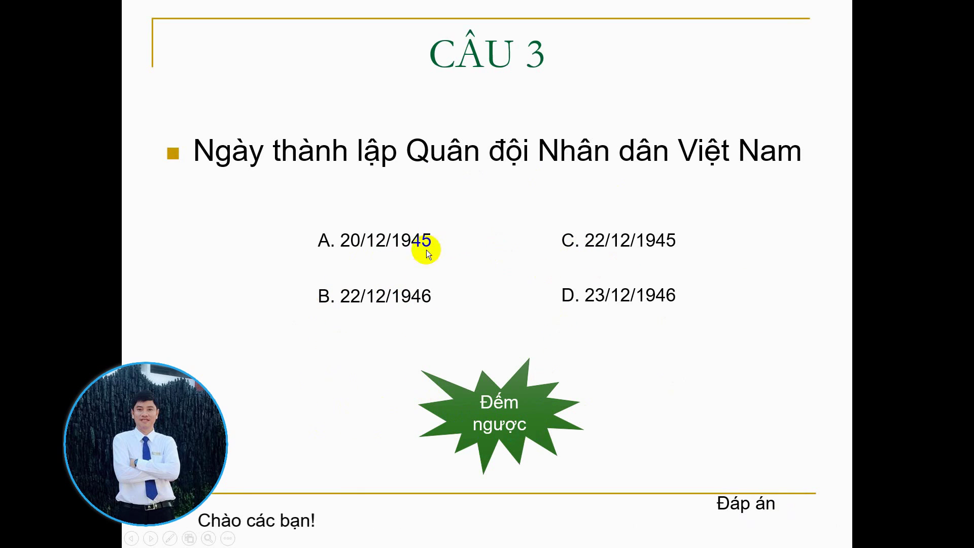
click(525, 414)
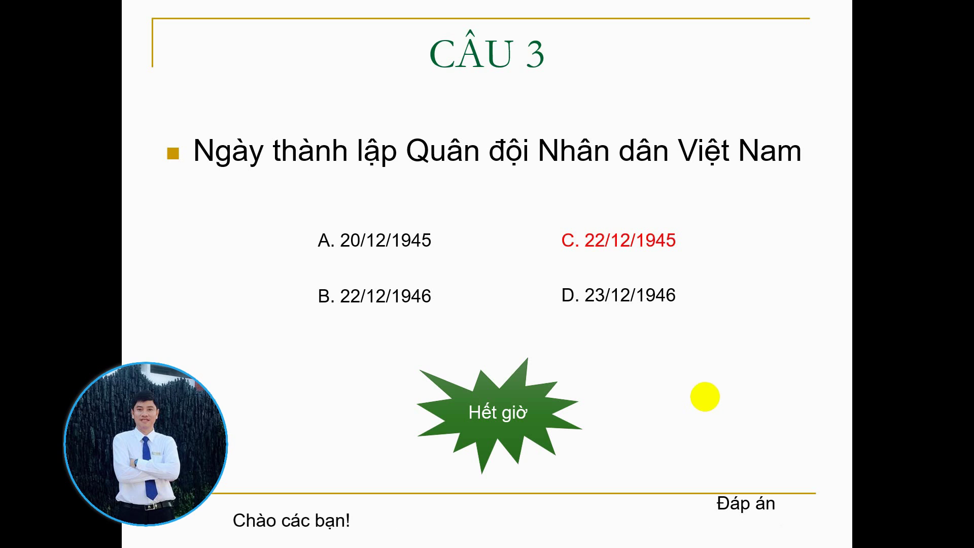
Click once more in the running CÂU 3 show, then exit it with Esc.
click(541, 441)
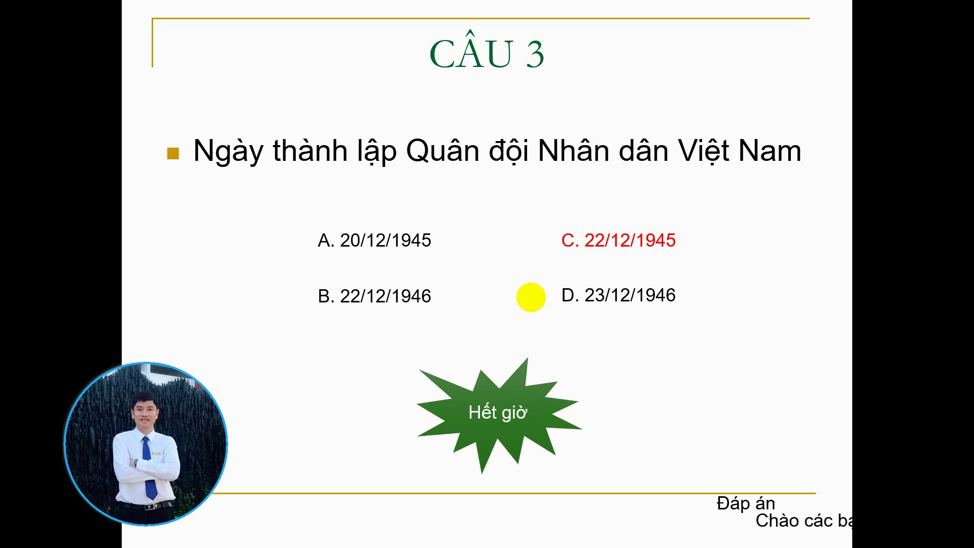
key(Escape)
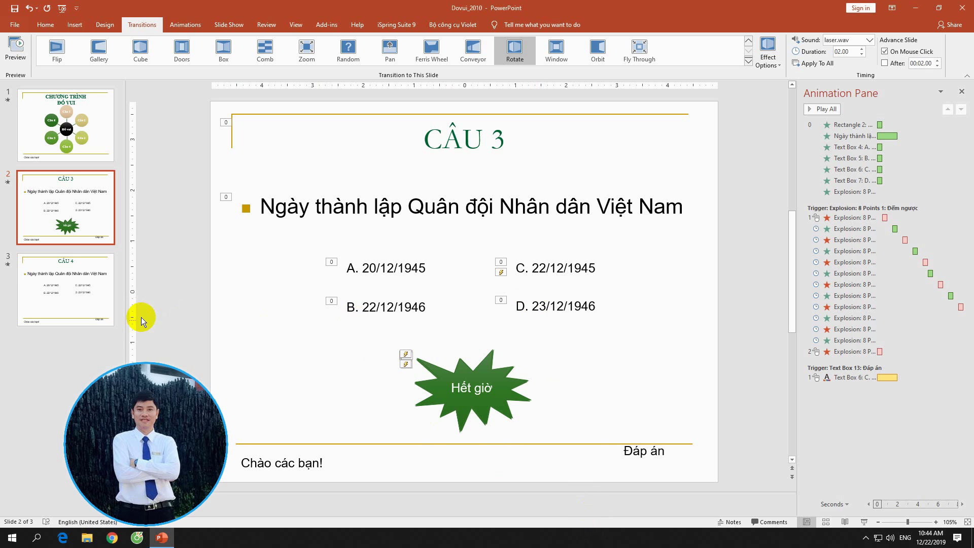
On the CÂU 4 slide, remove the Text Box 6 font-colour animation that turns answer C red.
click(81, 294)
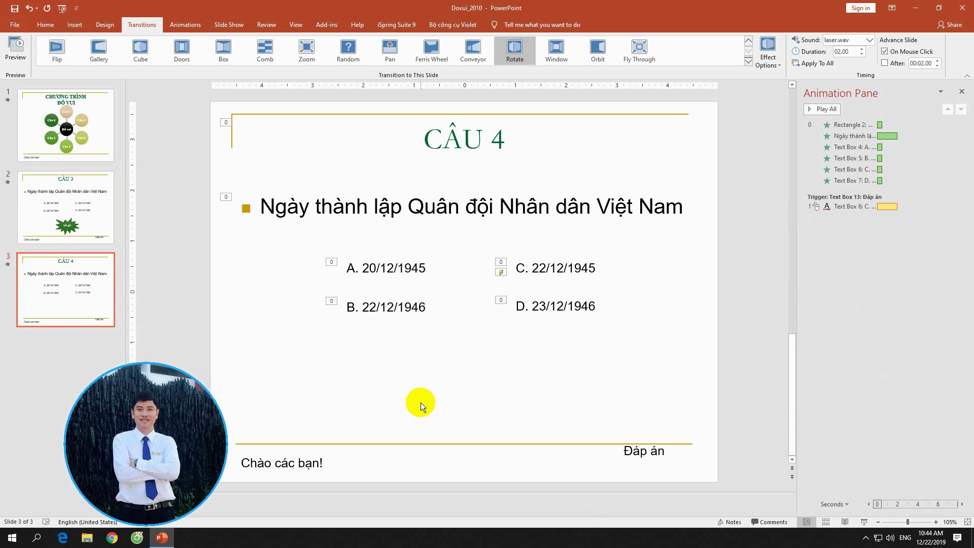
double_click(848, 207)
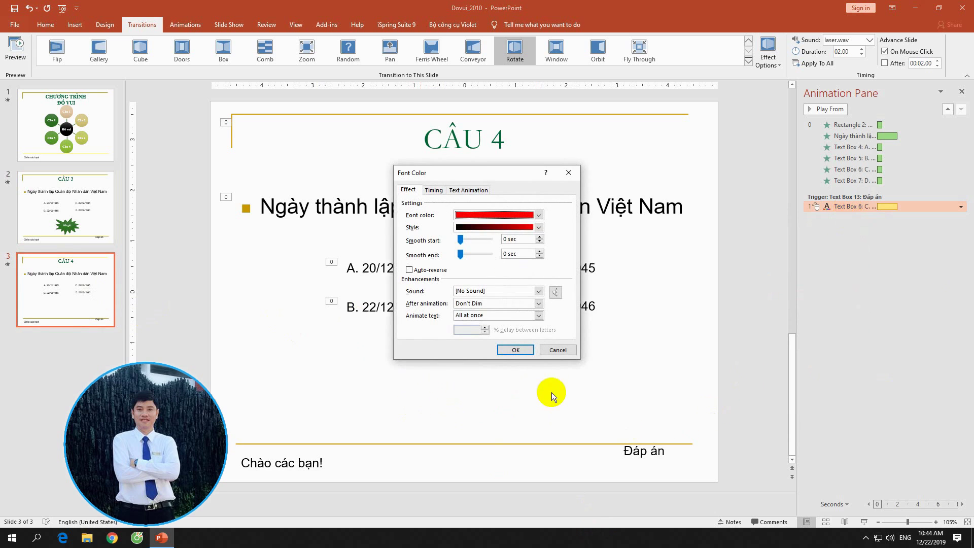
click(569, 354)
right_click(832, 208)
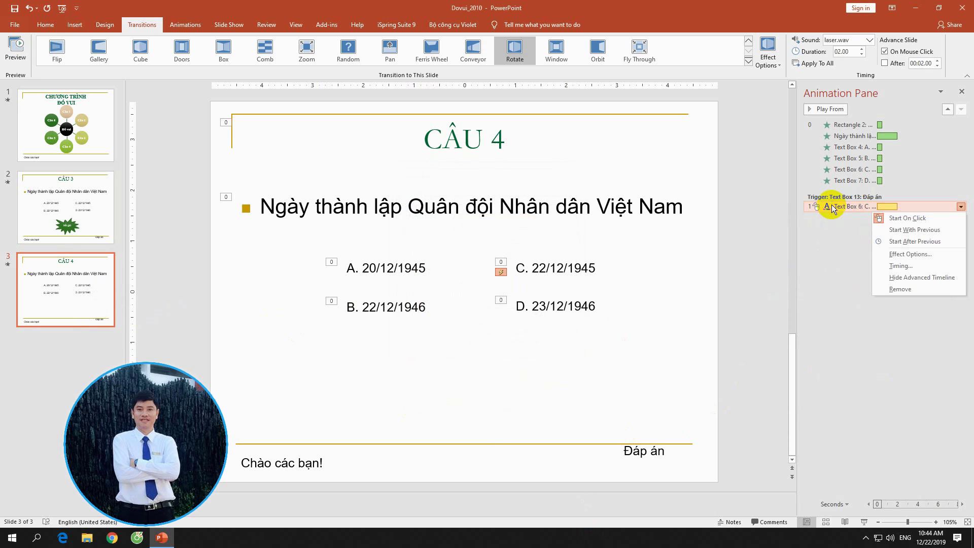
click(891, 290)
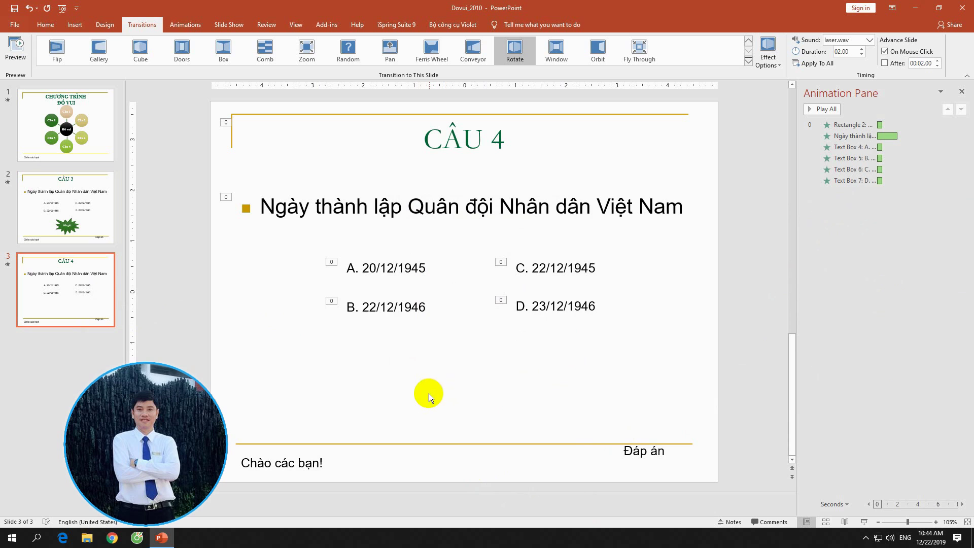
Draw an Explosion: 8 Points starburst below the CÂU 4 answer choices.
click(75, 25)
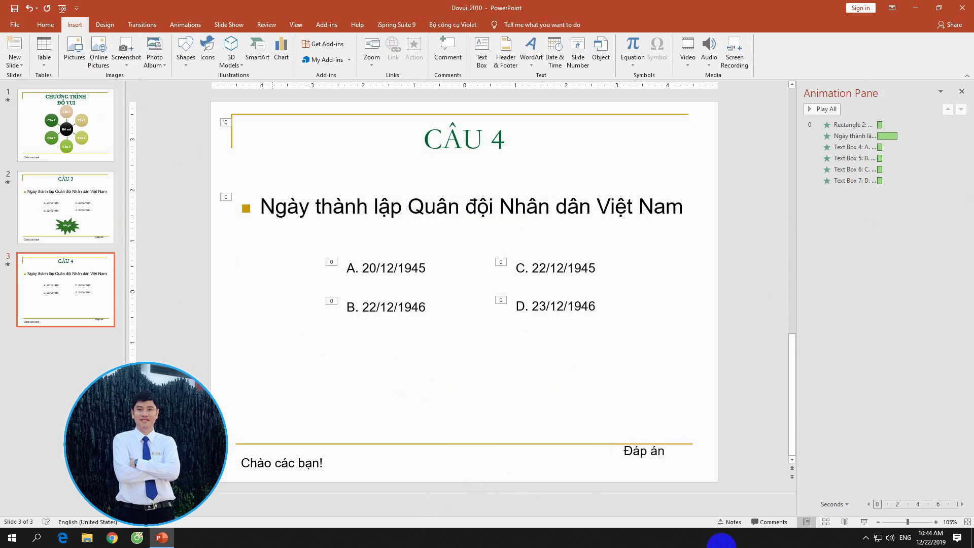
click(865, 537)
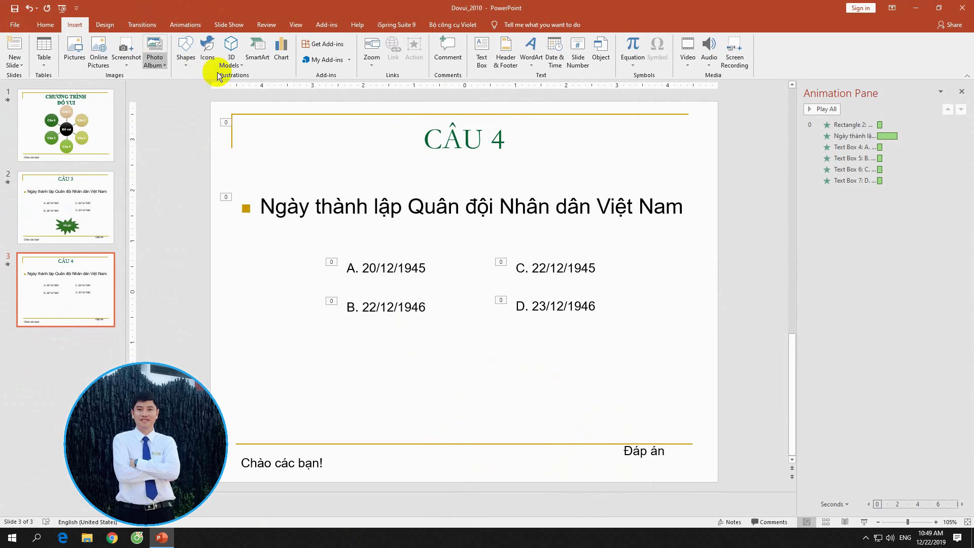
click(186, 71)
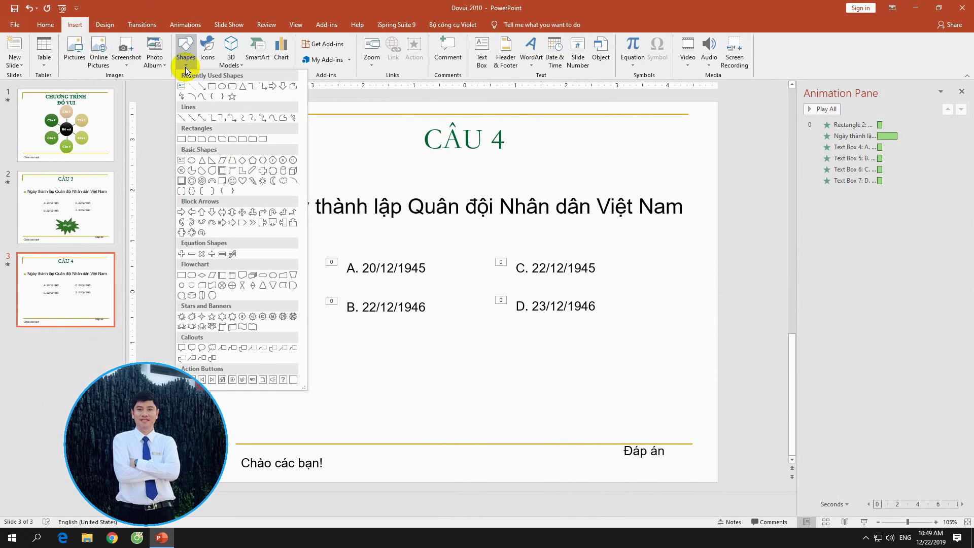
click(182, 317)
drag(409, 351, 528, 432)
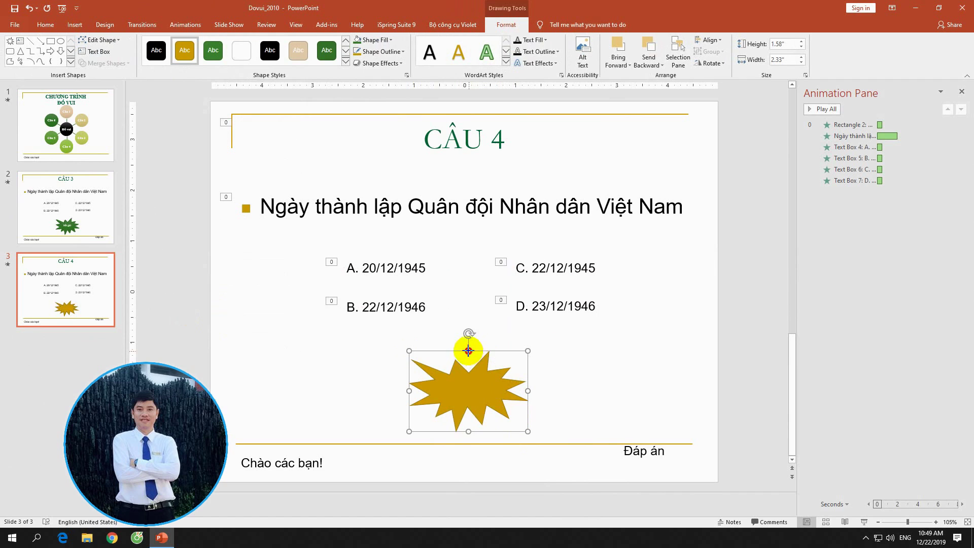
Apply the green shape style to the new starburst.
click(347, 63)
click(215, 216)
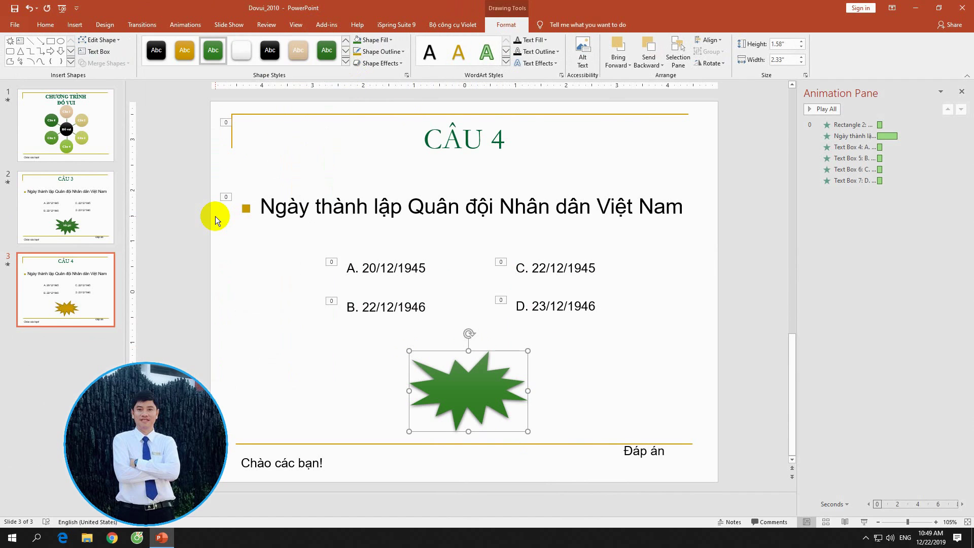
click(507, 388)
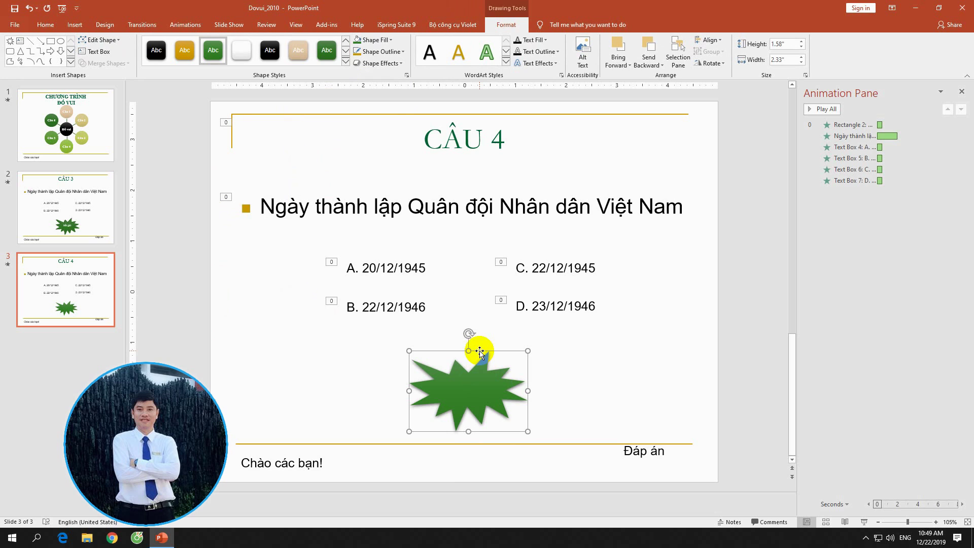
Label the green star 'Đếm ngược'.
right_click(473, 389)
click(490, 218)
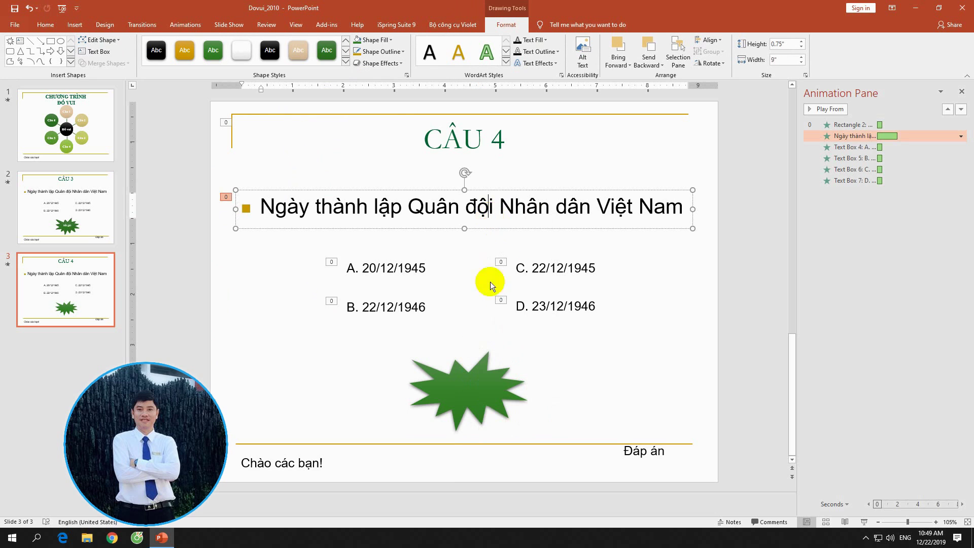
click(479, 394)
right_click(479, 394)
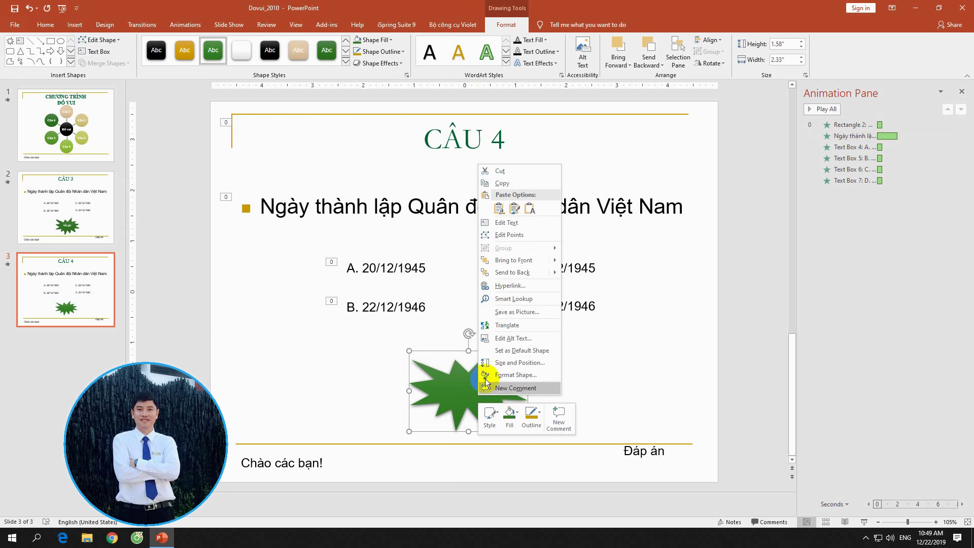
click(500, 224)
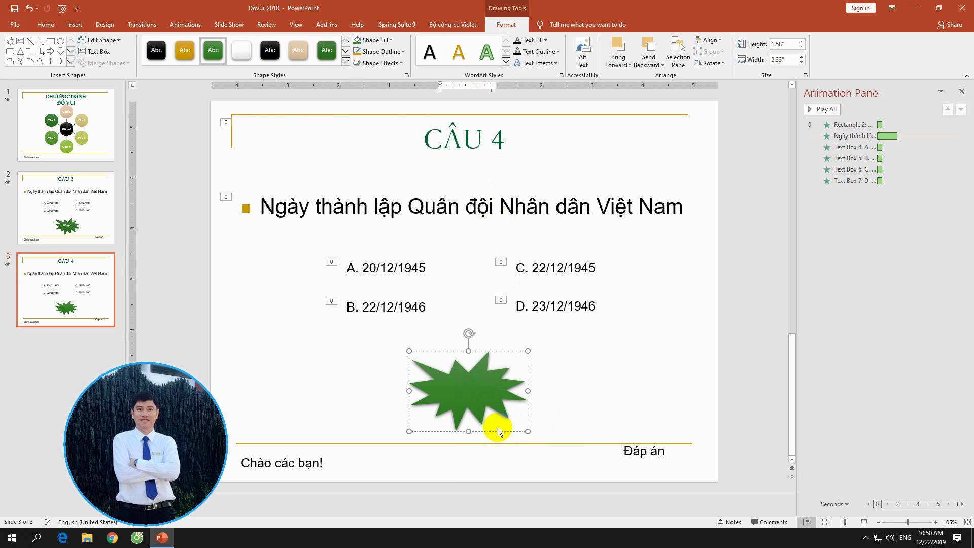
text(Đêm)
text( ngươc)
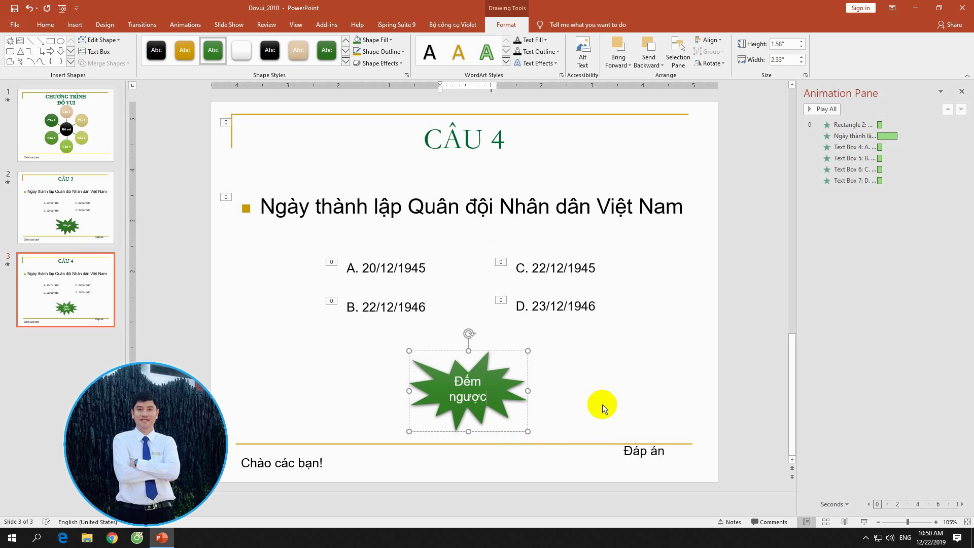
click(538, 381)
click(505, 360)
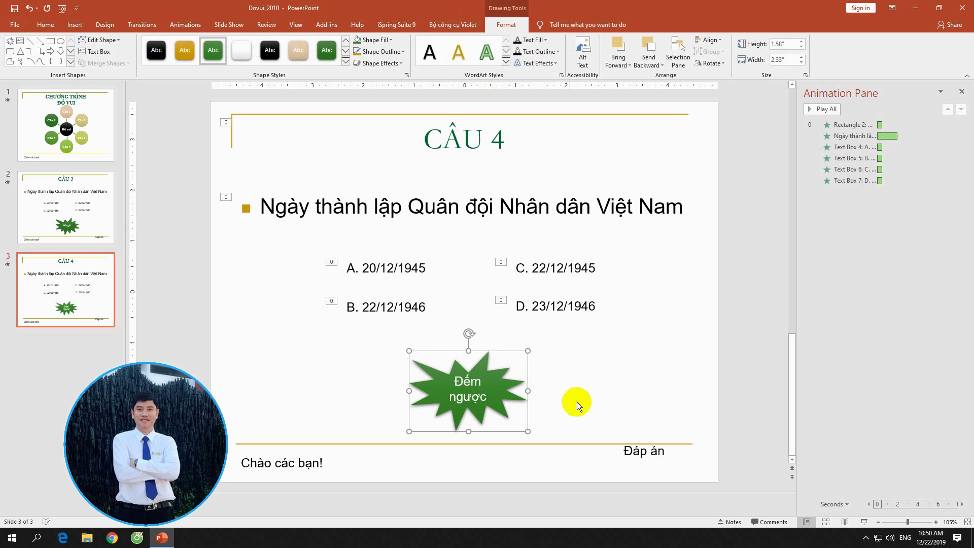
Give the Đếm ngược star a Fade entrance starting With Previous, with a longer delay.
click(184, 27)
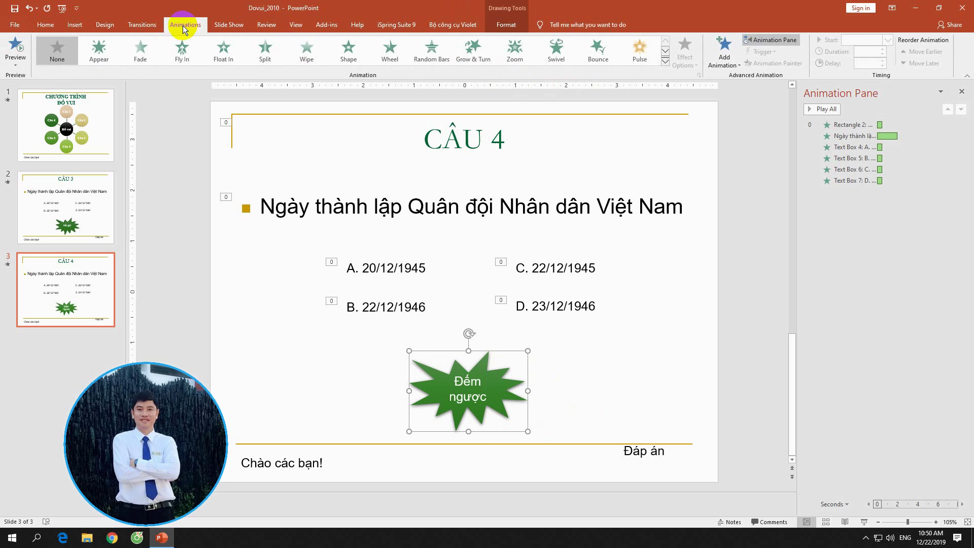
click(142, 50)
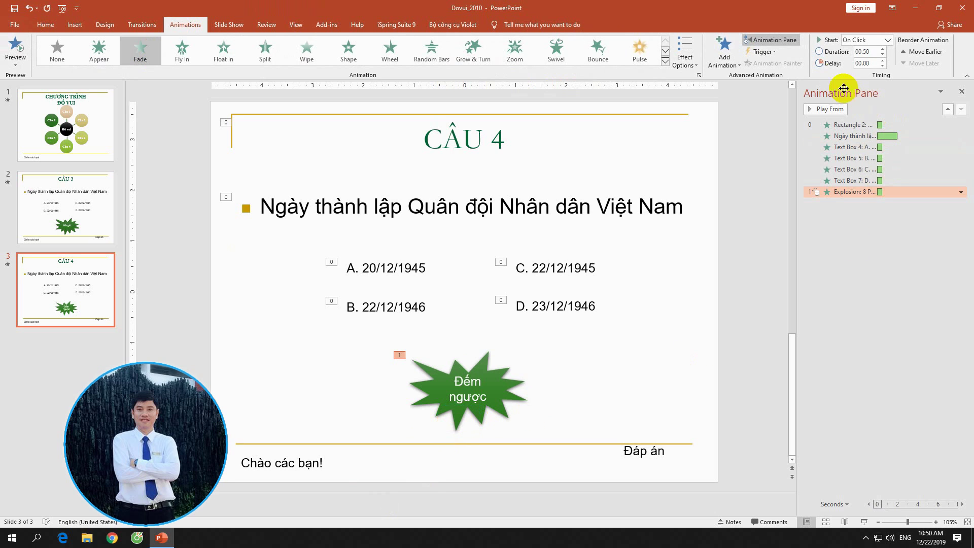
click(883, 61)
click(883, 61)
click(883, 60)
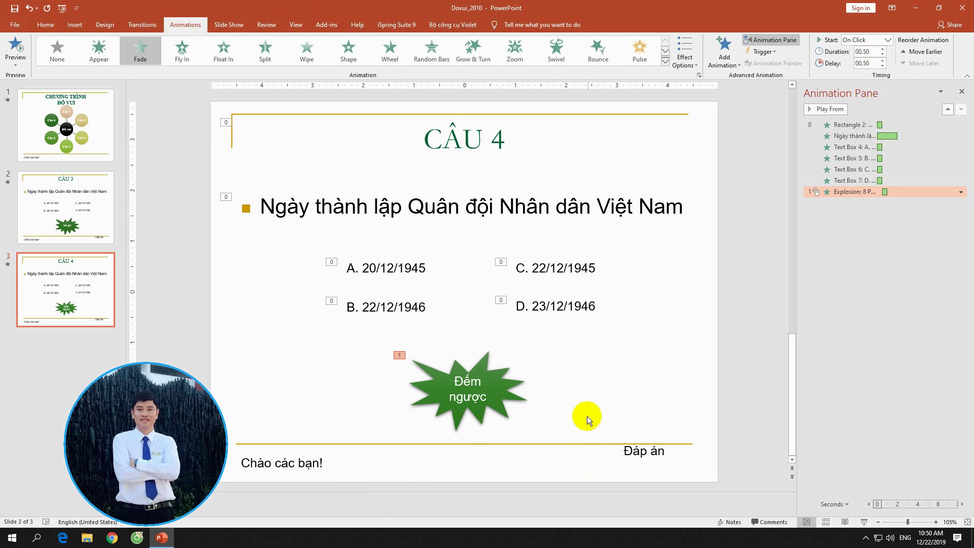
right_click(819, 193)
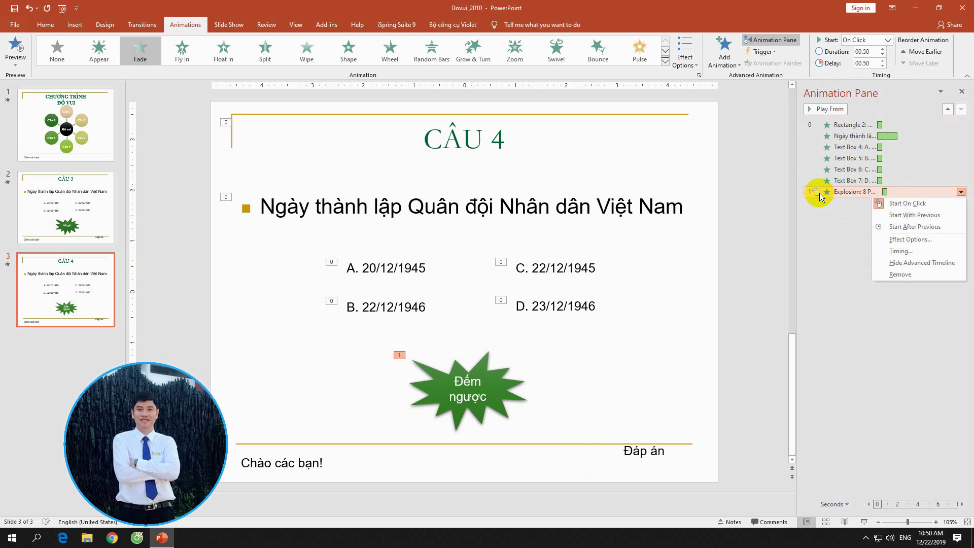
click(883, 216)
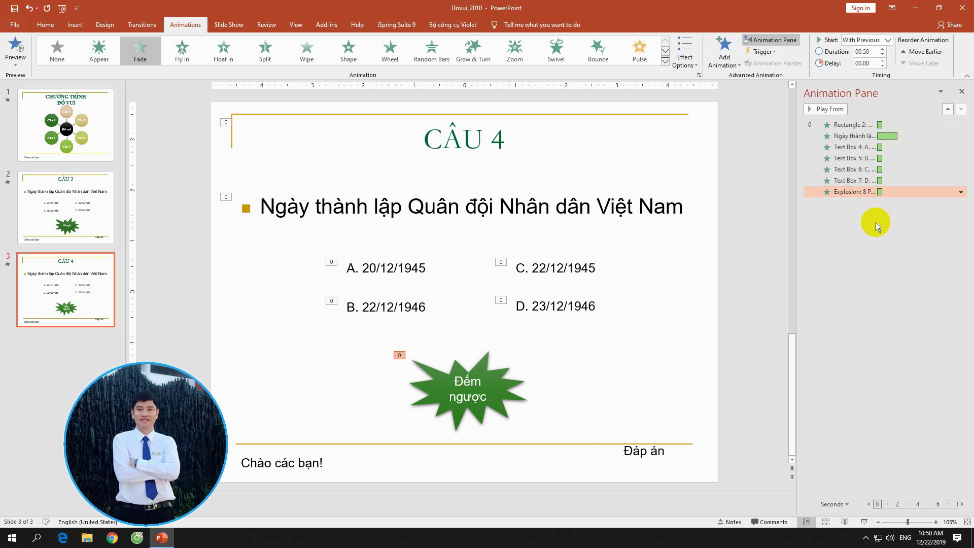
Reselect the Đếm ngược star and bring up the full animation effects list.
click(501, 412)
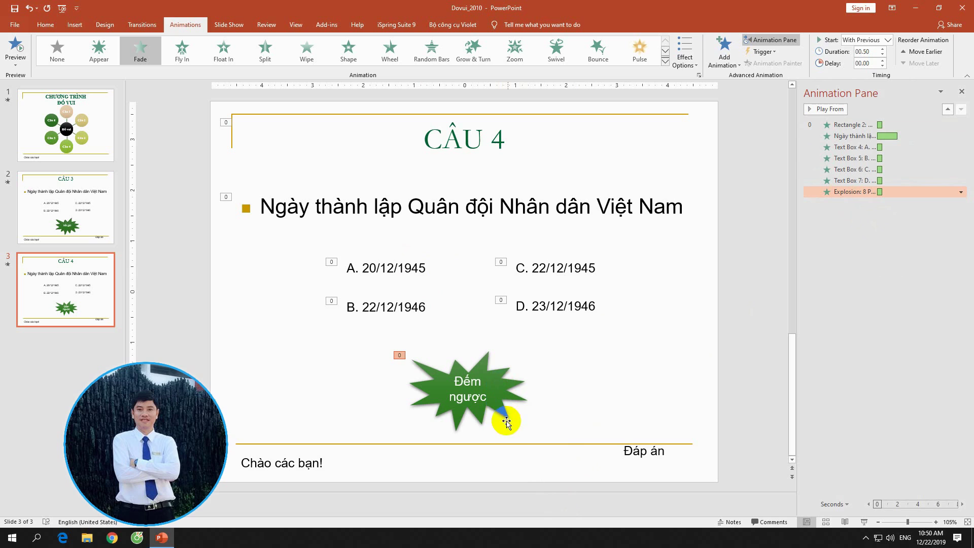
click(486, 358)
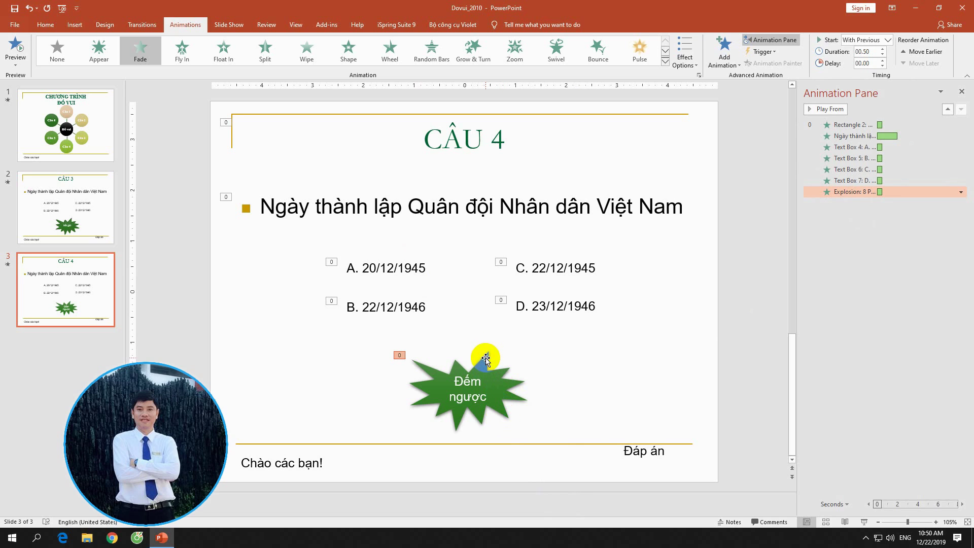
click(486, 358)
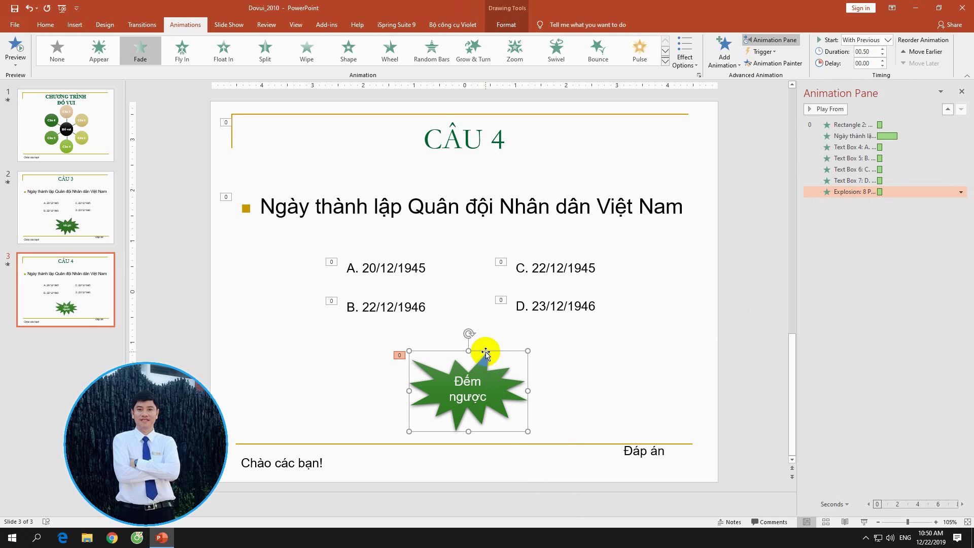
click(724, 59)
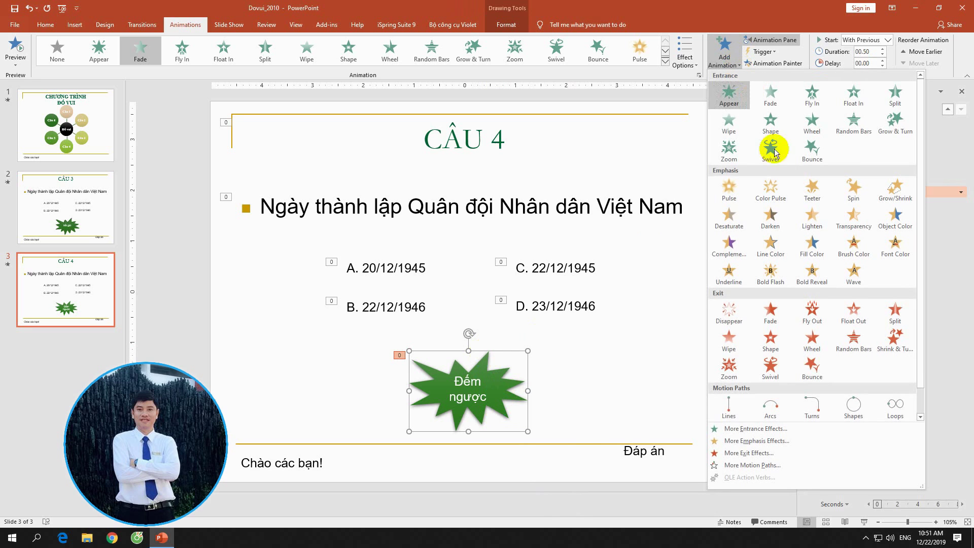
Add a Fade exit effect to the star with a 0.50-second delay.
click(770, 315)
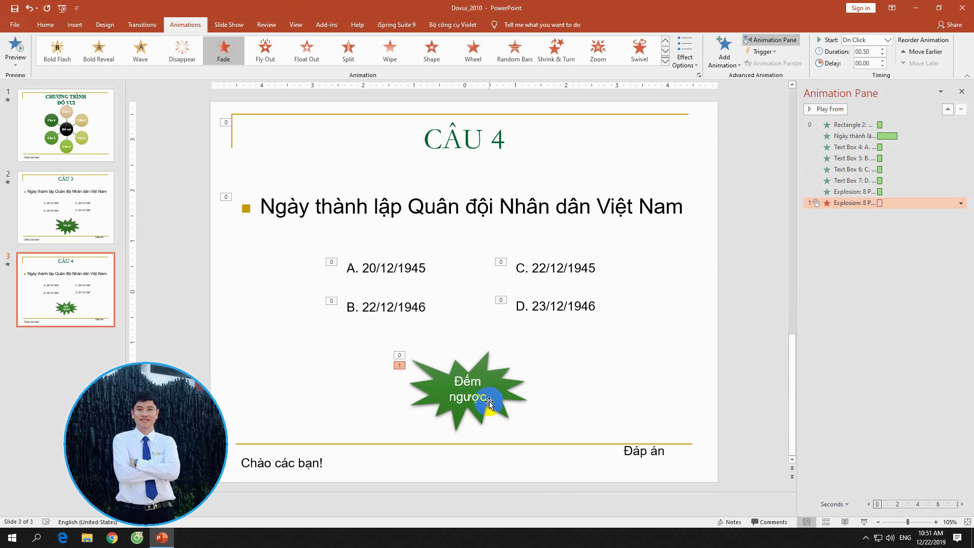
click(884, 61)
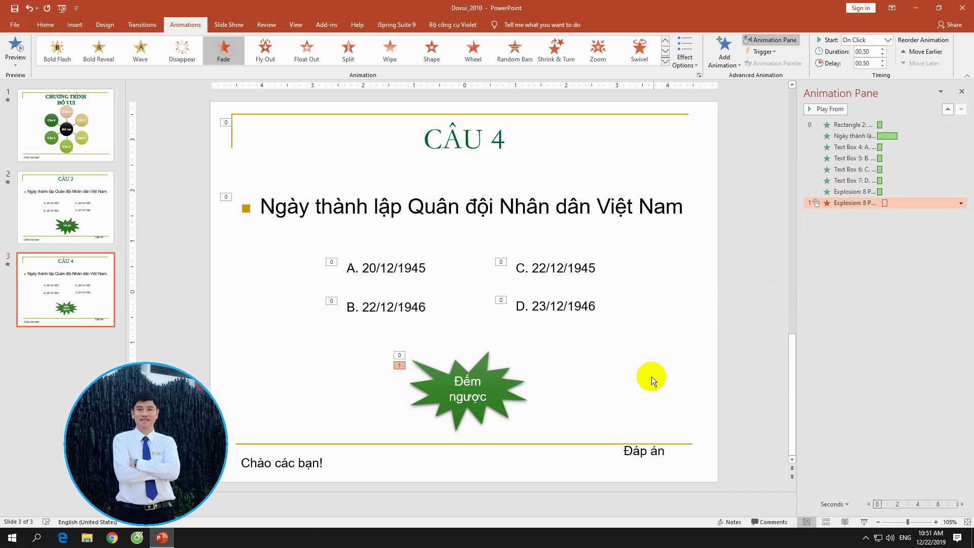
click(502, 411)
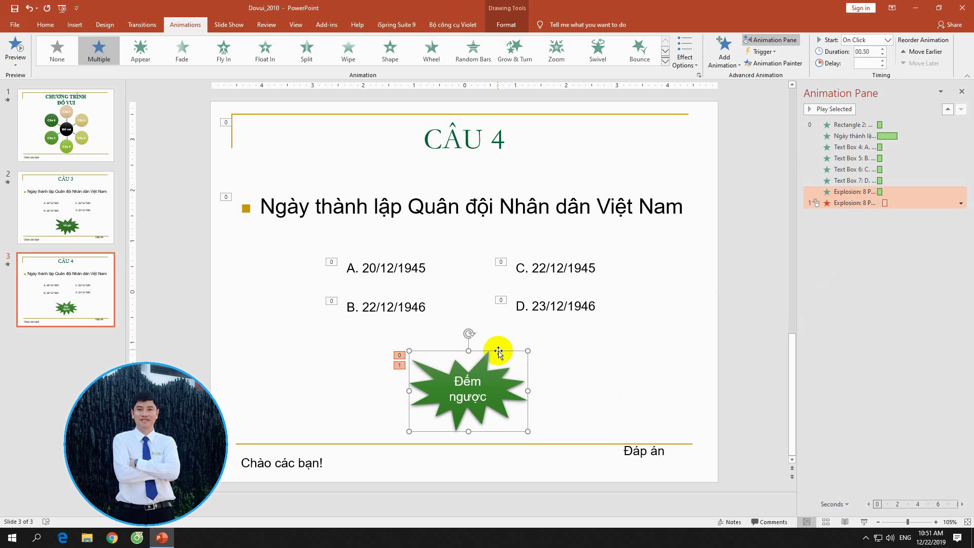
Move the Đếm ngược star to the lower left and test the slide in a slideshow.
drag(498, 351, 347, 346)
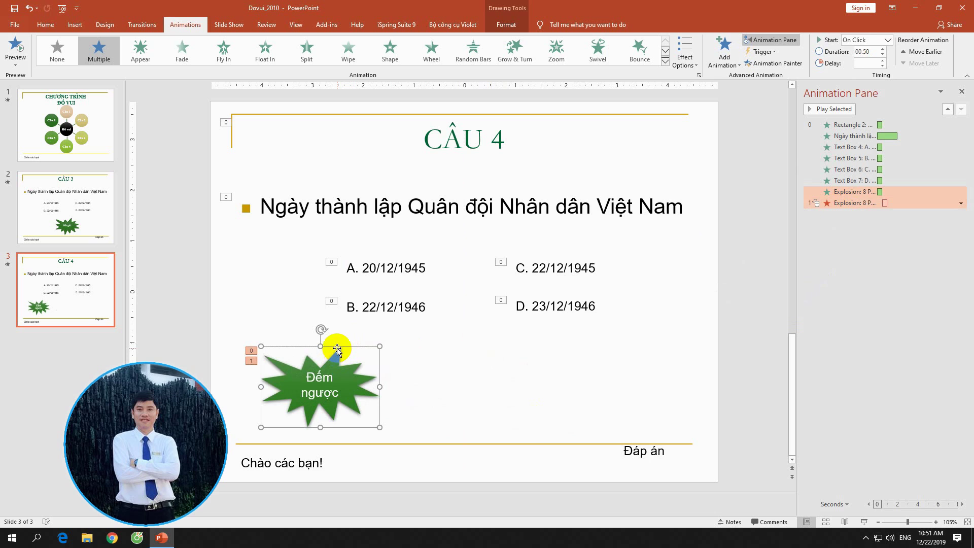
click(864, 522)
click(310, 403)
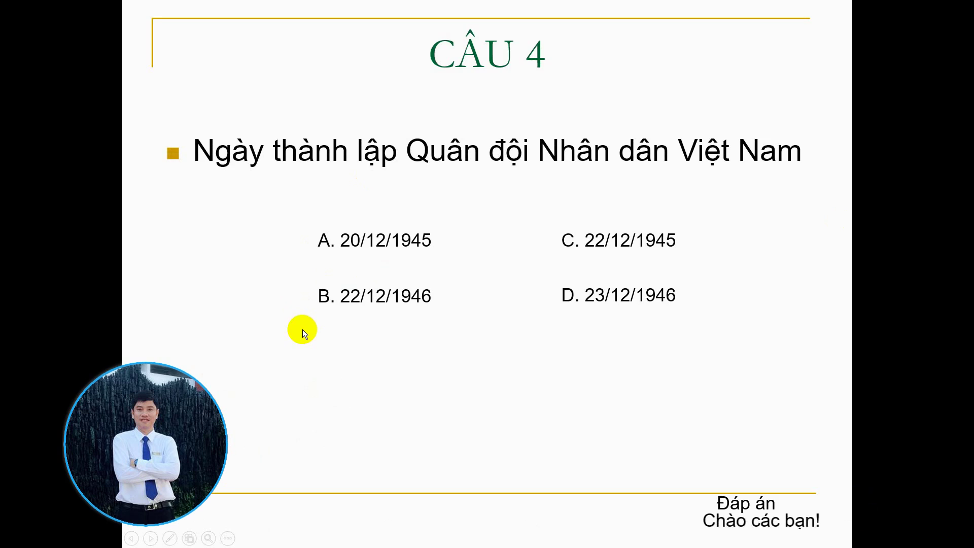
key(Escape)
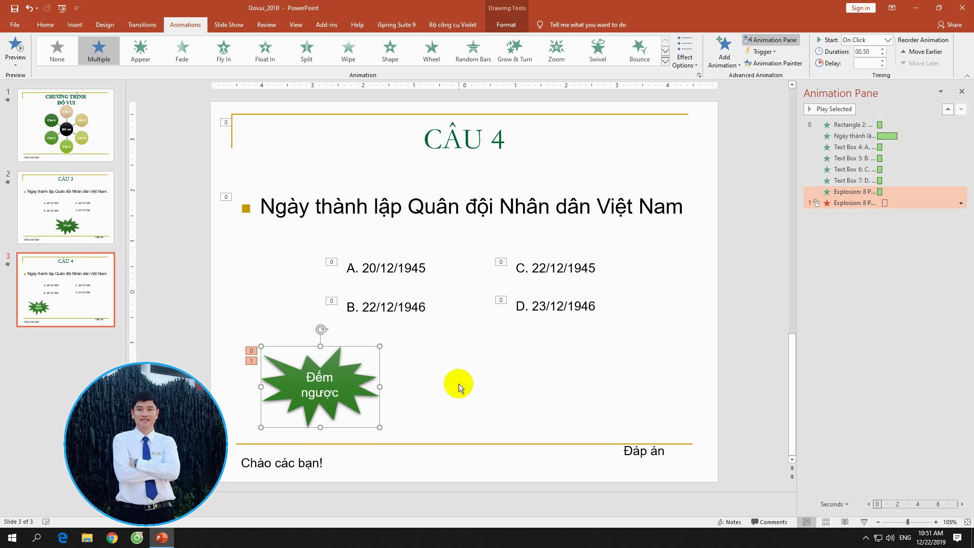
Reselect the Đếm ngược star and bring up its shortcut menu.
click(458, 383)
click(341, 349)
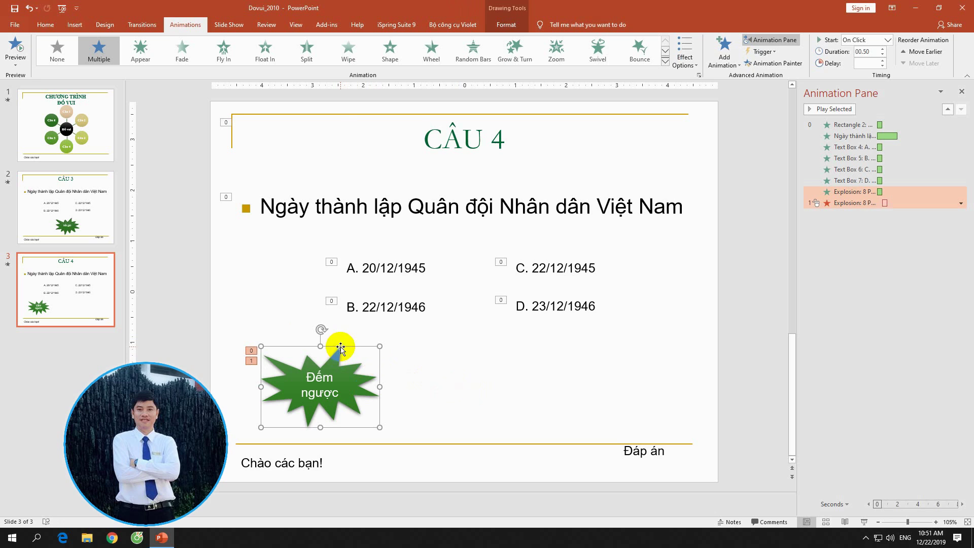
right_click(341, 349)
Copy the Đếm ngược star and paste the copy to the right of the original.
click(367, 137)
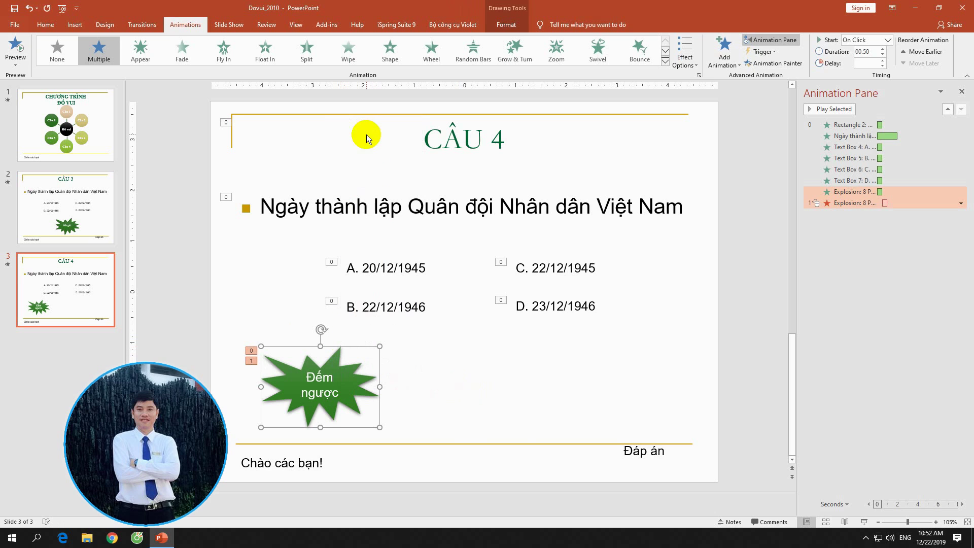
click(437, 382)
right_click(439, 381)
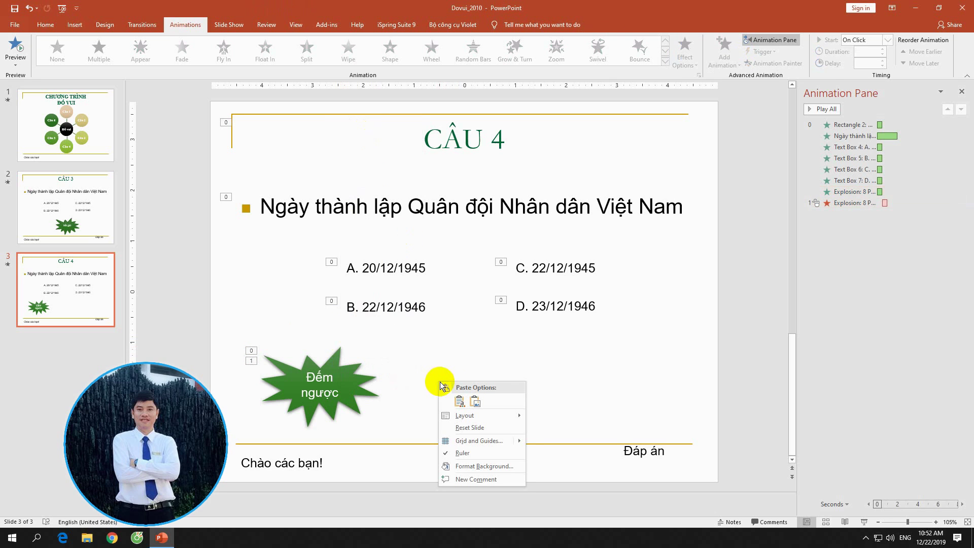
click(460, 401)
drag(353, 358, 482, 351)
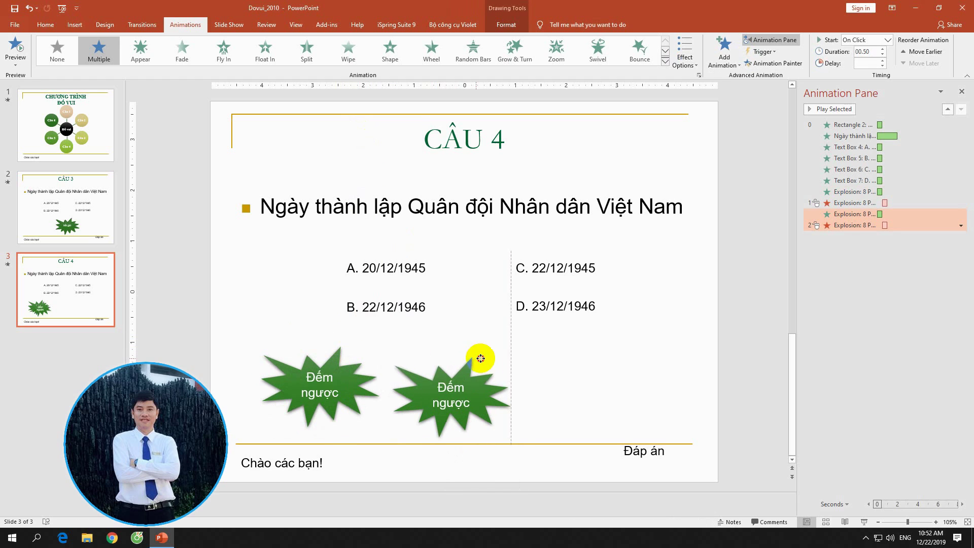
Replace the copy's text with '5'.
click(445, 378)
drag(445, 378, 476, 394)
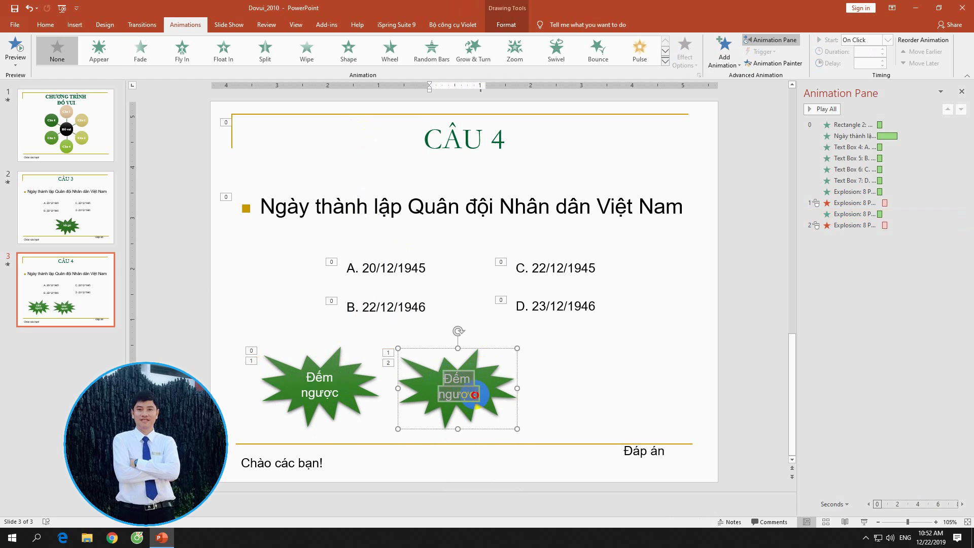
text(5)
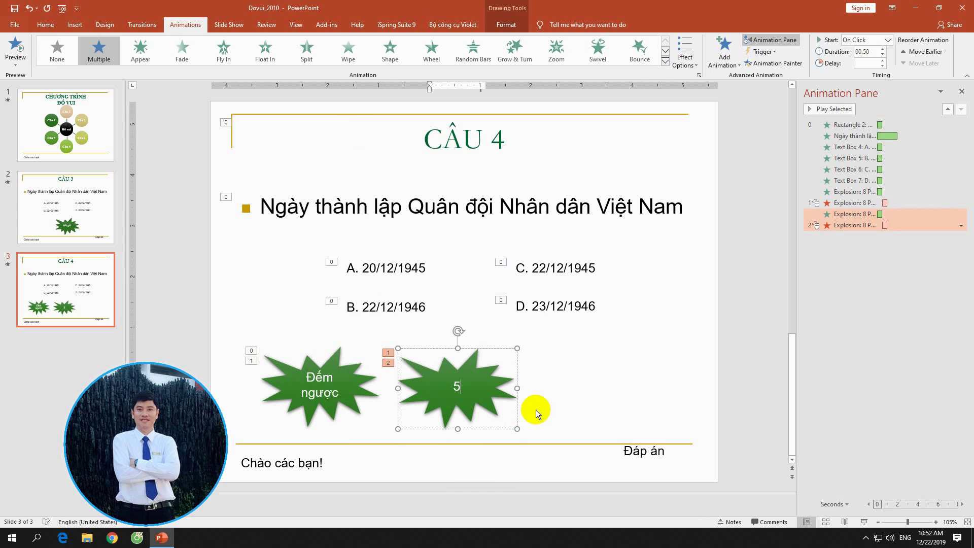
click(538, 409)
click(505, 394)
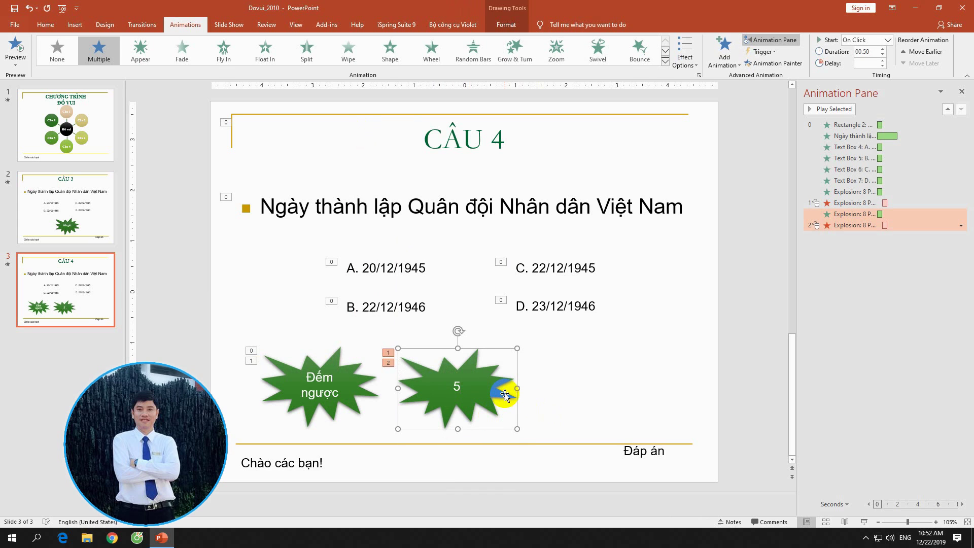
Select the 5 star's exit animation in the Animation Pane to change its start.
click(823, 214)
click(825, 227)
right_click(828, 227)
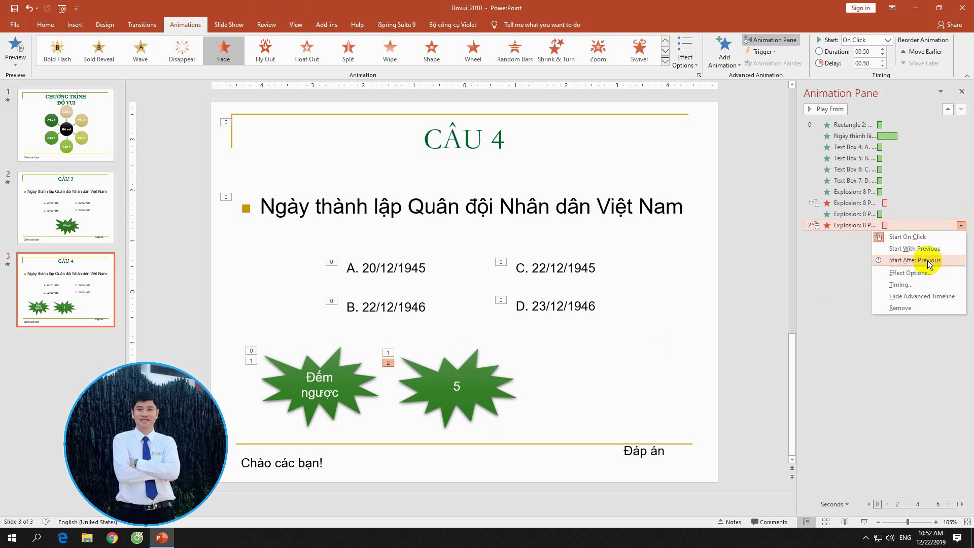
Set the 5 star's fade-out and fade-in both to After Previous, then play the slide.
click(889, 261)
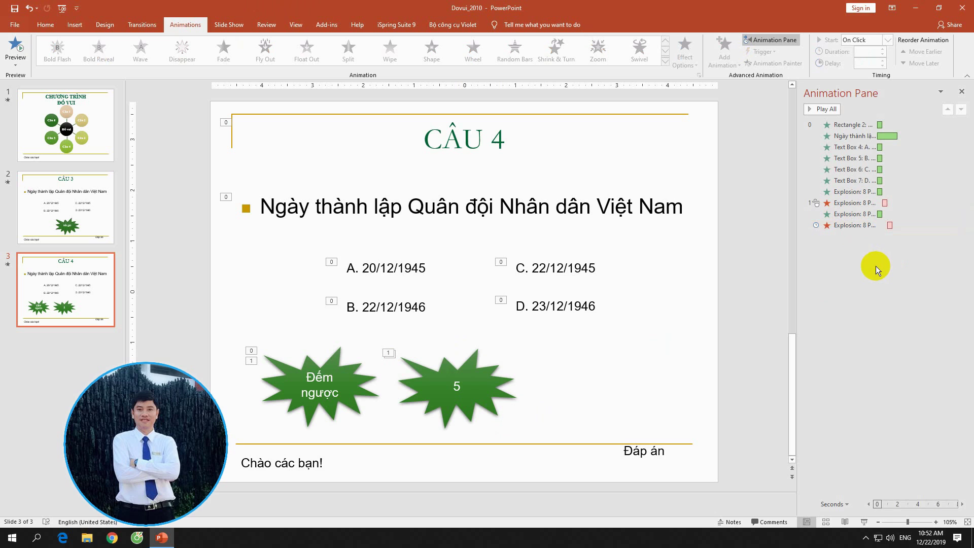
click(850, 215)
right_click(852, 215)
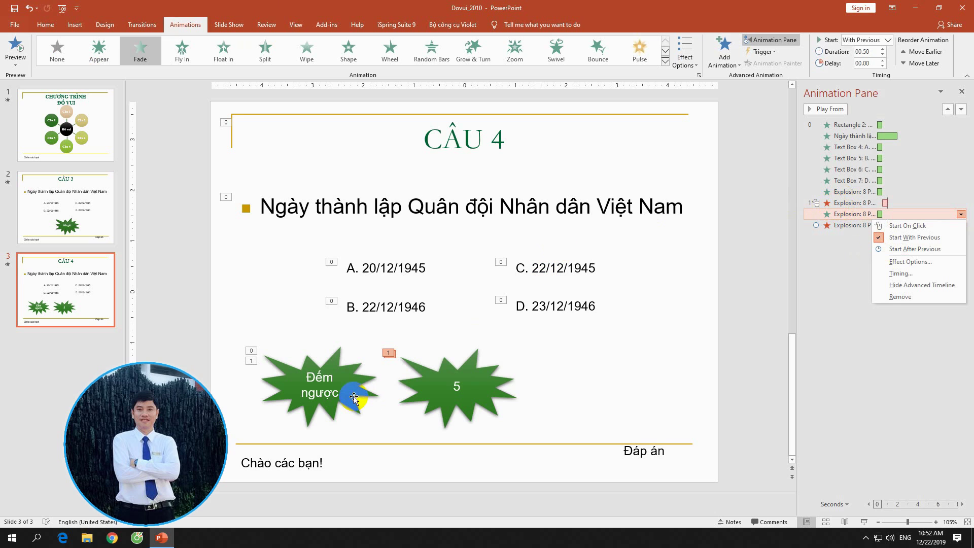
click(901, 249)
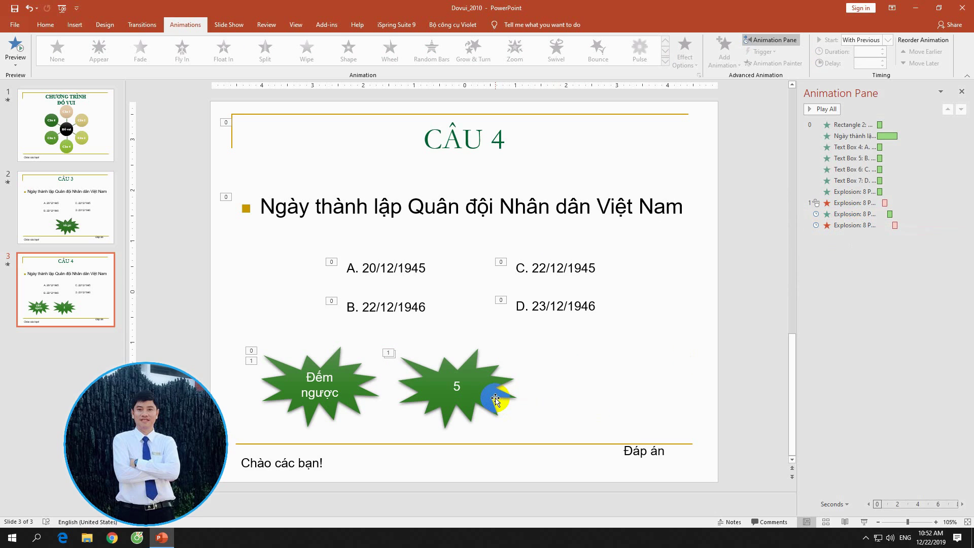
click(495, 401)
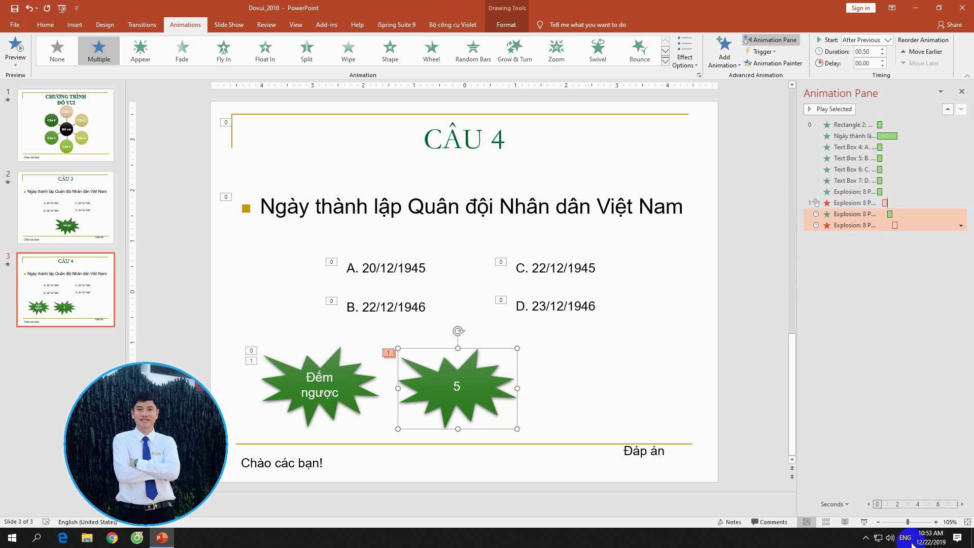
click(866, 523)
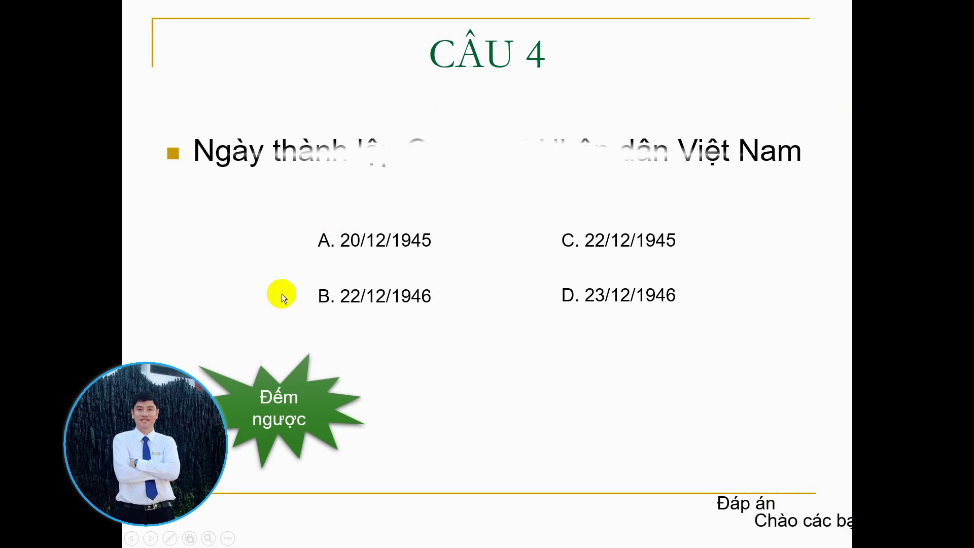
In the slide show, build the slide, click Đếm ngược to reveal the 5 star, then end the show.
click(313, 415)
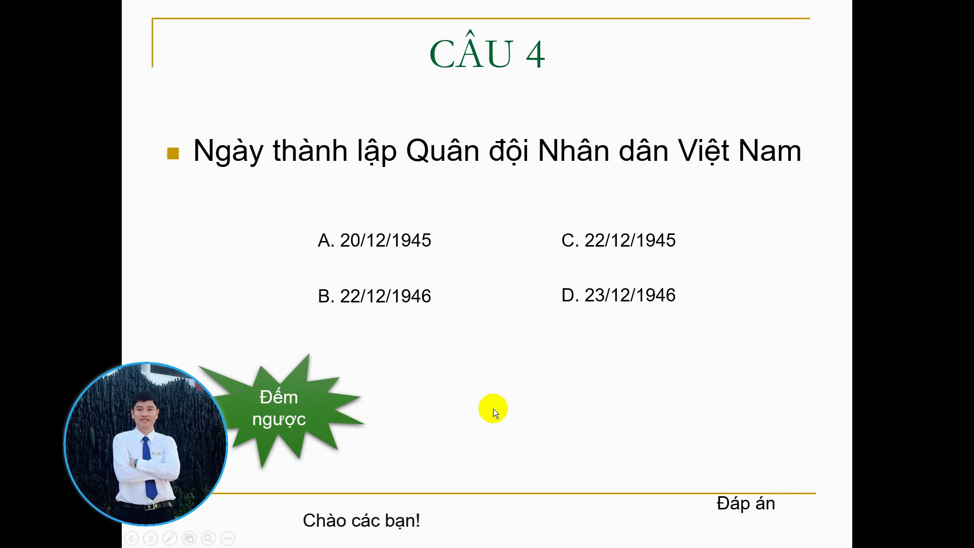
click(315, 405)
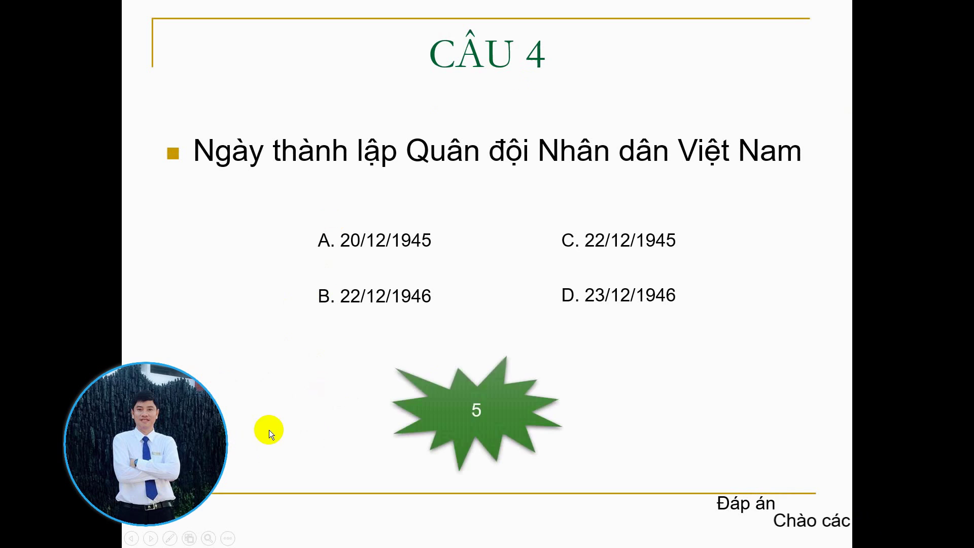
right_click(275, 393)
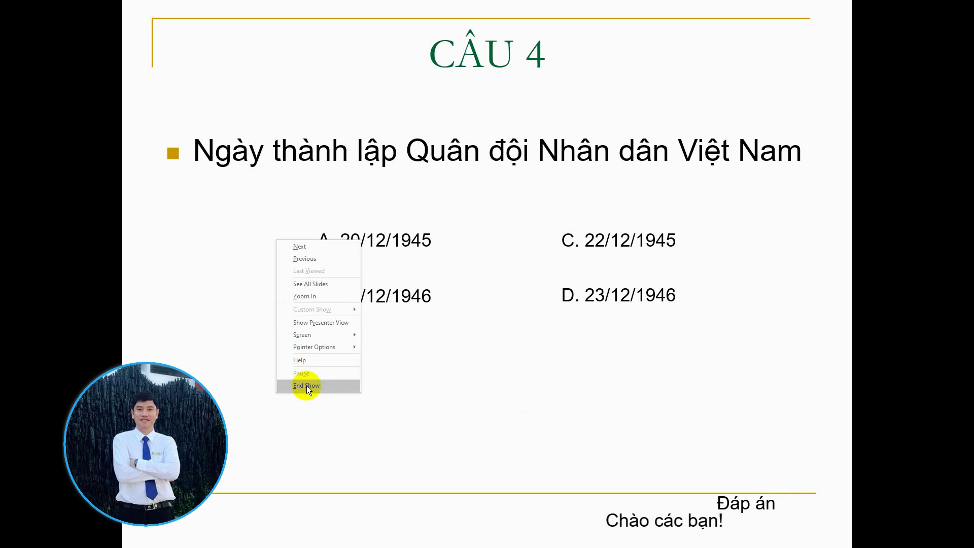
click(307, 386)
Give the 5 star's fade-in a 0.5-second delay in its Timing settings.
double_click(857, 214)
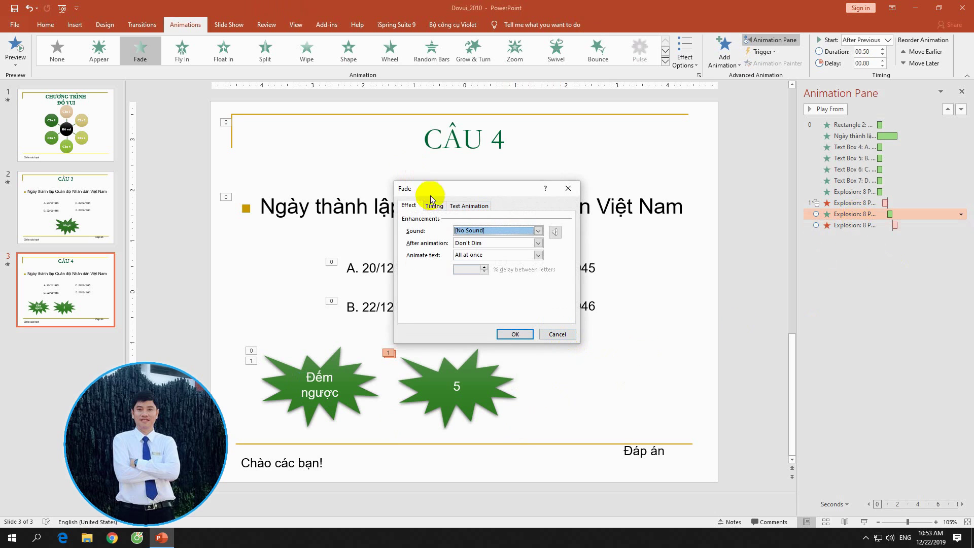
click(434, 206)
click(462, 232)
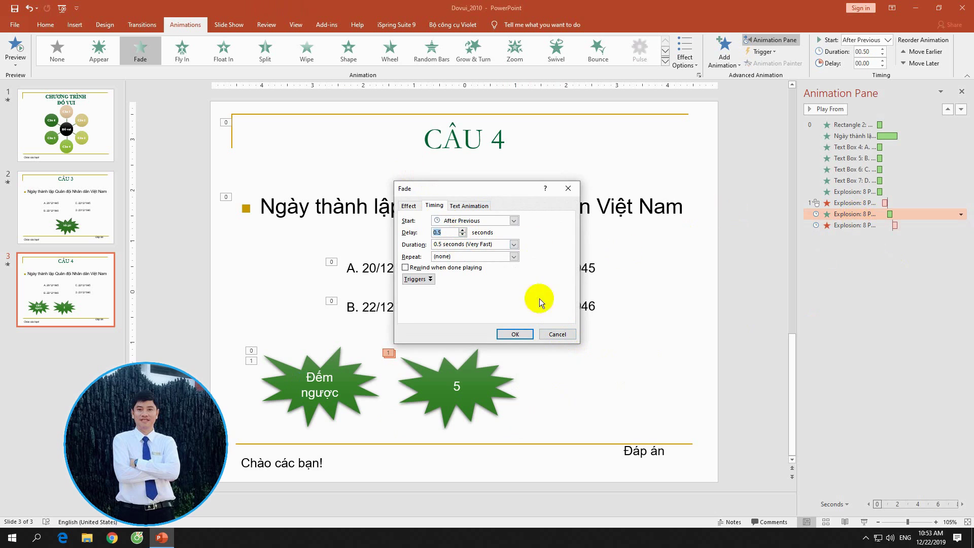
click(521, 333)
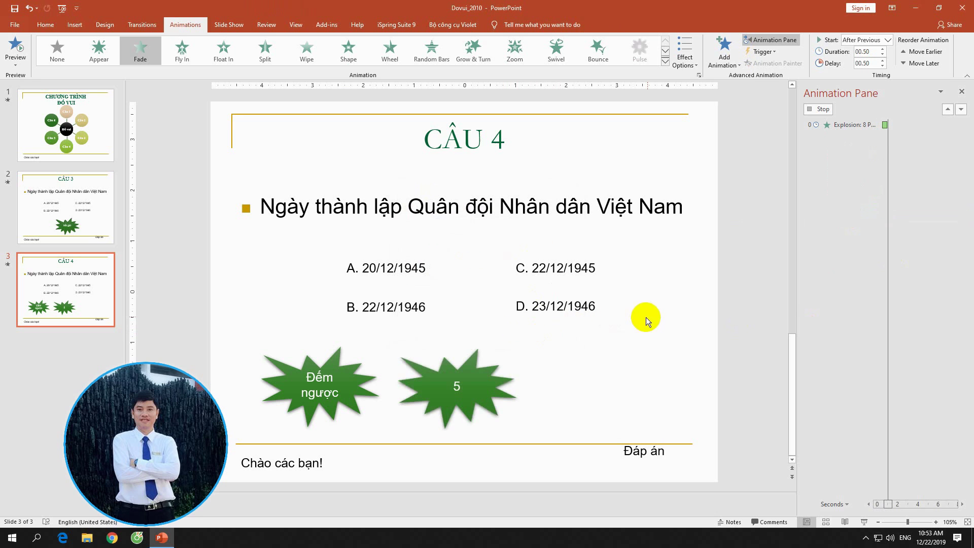
Raise the 5 star's fade-out delay to 00.50 from the ribbon.
click(866, 227)
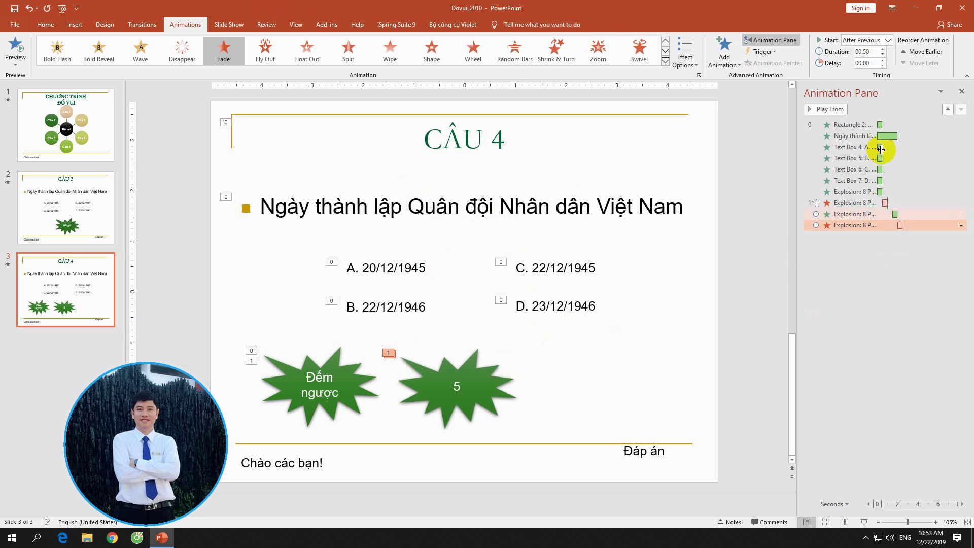
click(883, 60)
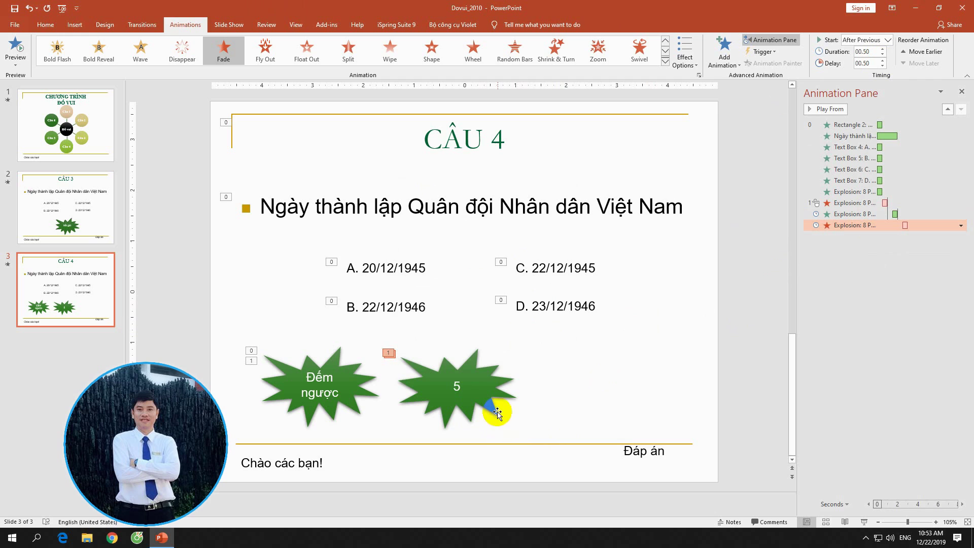
click(496, 408)
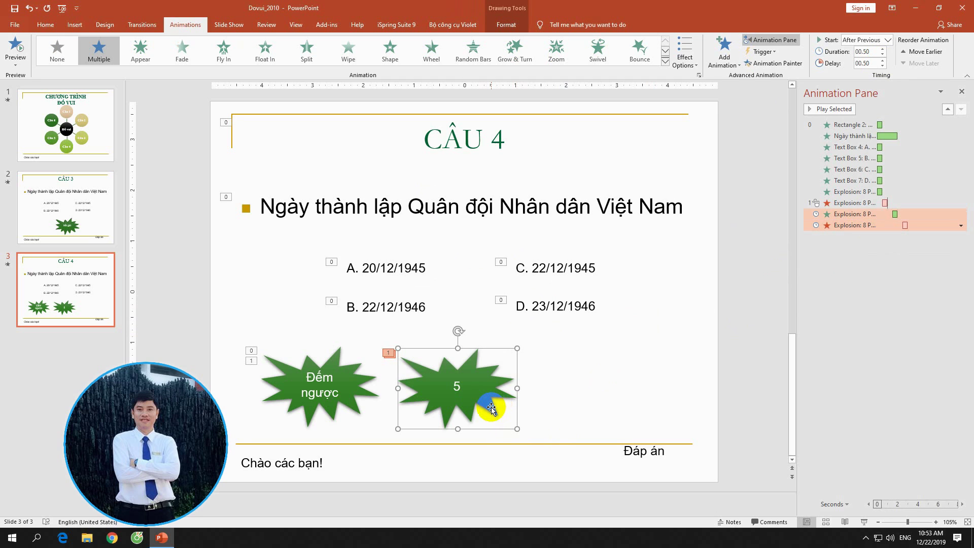
Duplicate the 5 star and change the copy's label to 4.
right_click(491, 409)
click(522, 192)
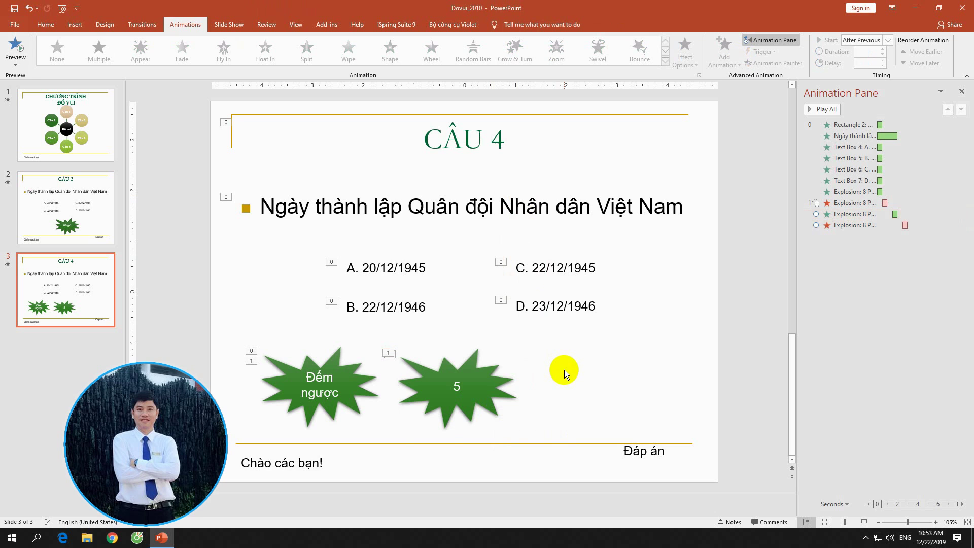
key(ctrl+v)
click(466, 393)
key(BackSpace)
text(4)
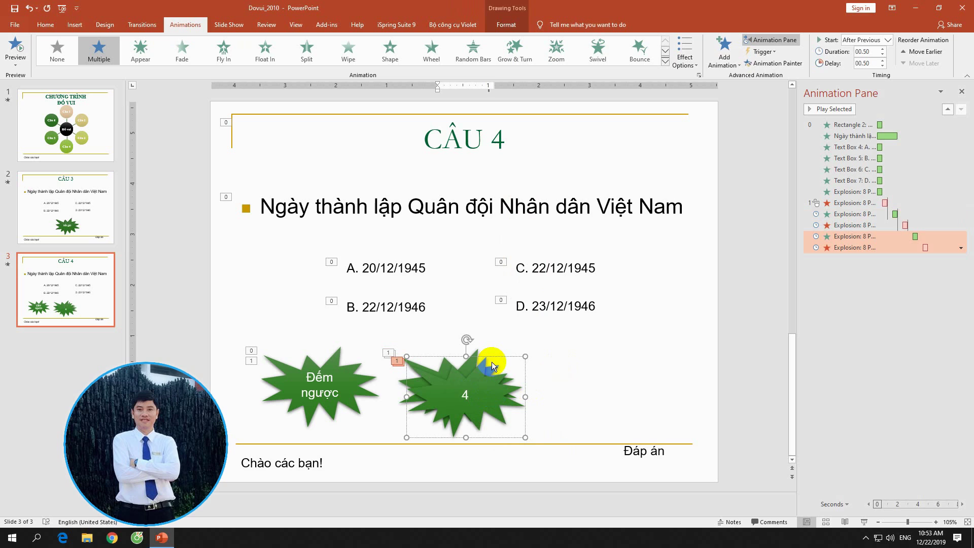
Nudge the 4 star with arrow keys until it sits exactly over the star behind it.
click(494, 358)
key(Left)
key(Left)
key(Up)
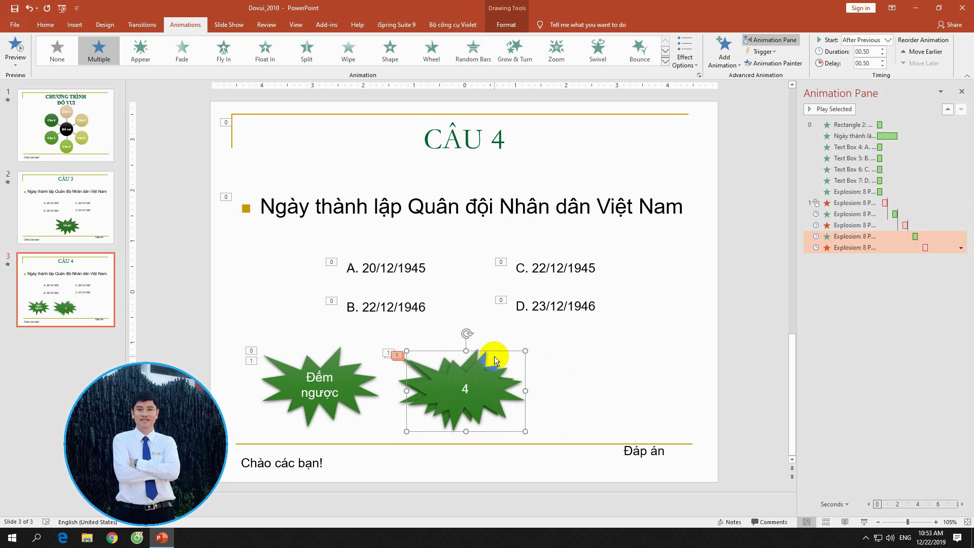
key(Up)
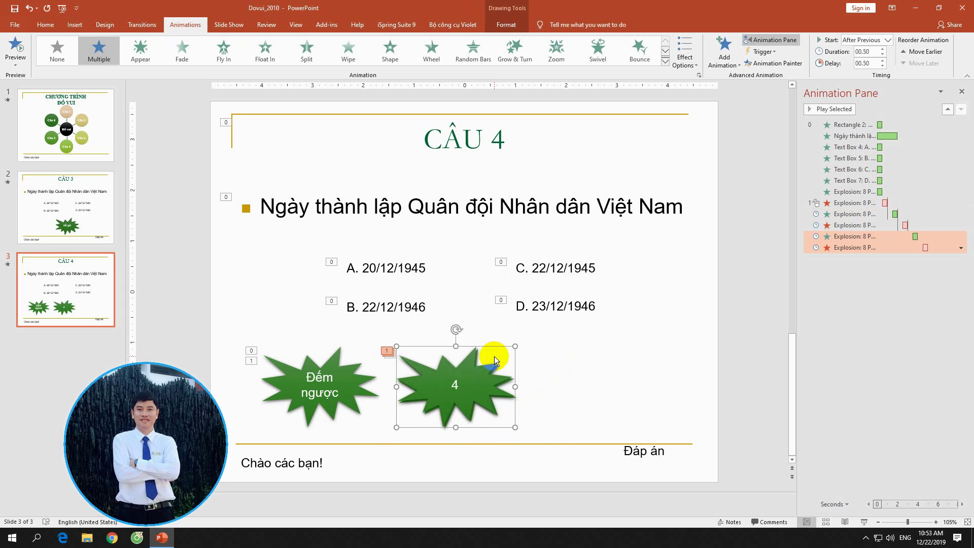
key(Right)
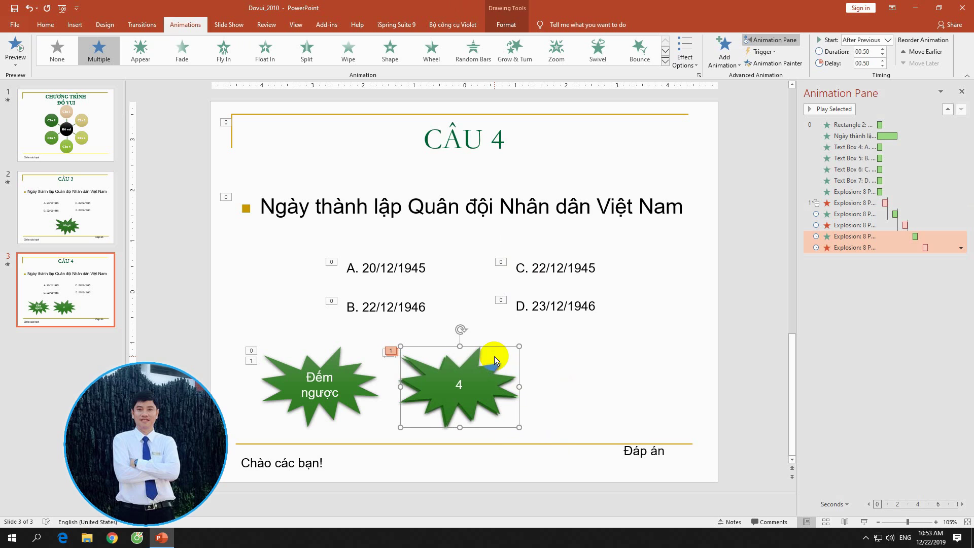
key(ctrl+Left)
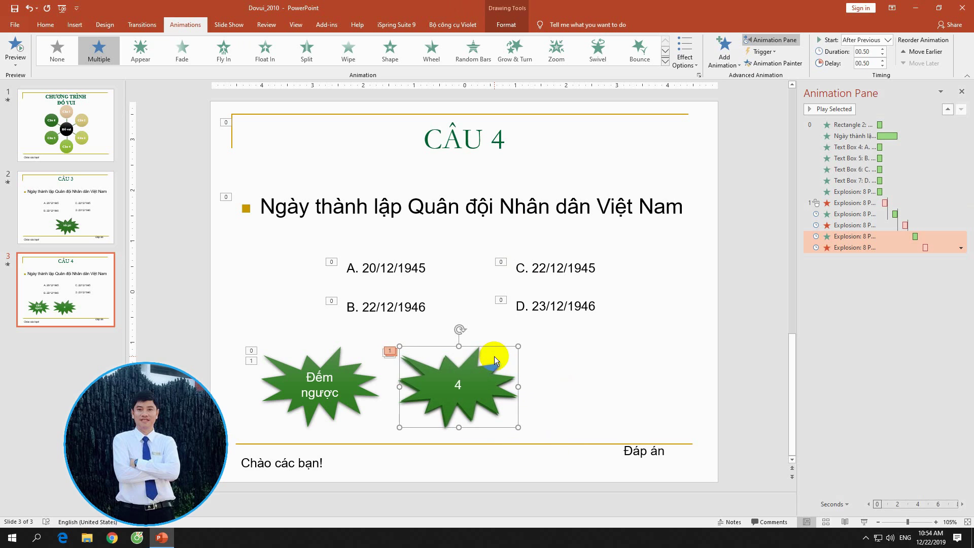
key(Down)
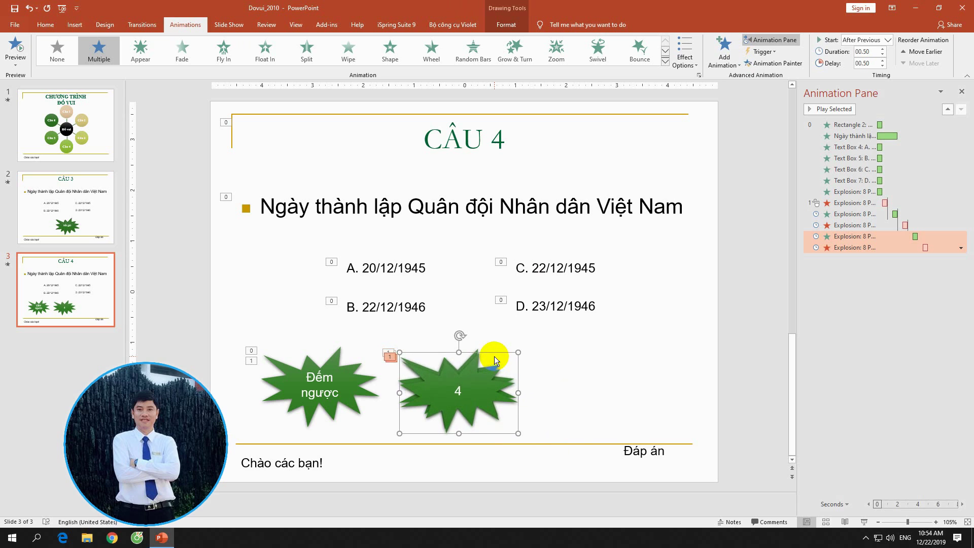
key(ctrl+Up)
key(ctrl+Up)
key(ctrl+Up)
key(ctrl+Left)
key(ctrl+Up)
key(ctrl+Up)
key(ctrl+Left)
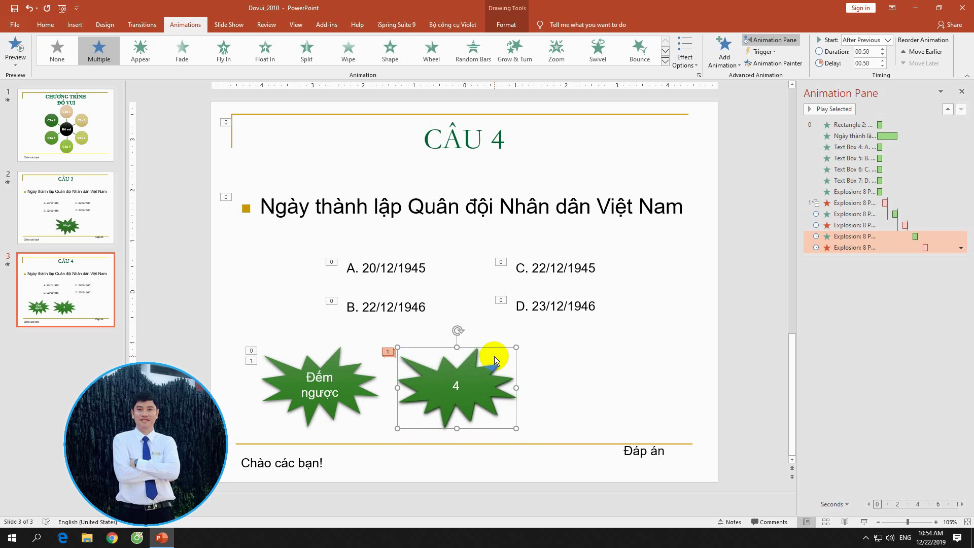
key(ctrl+Down)
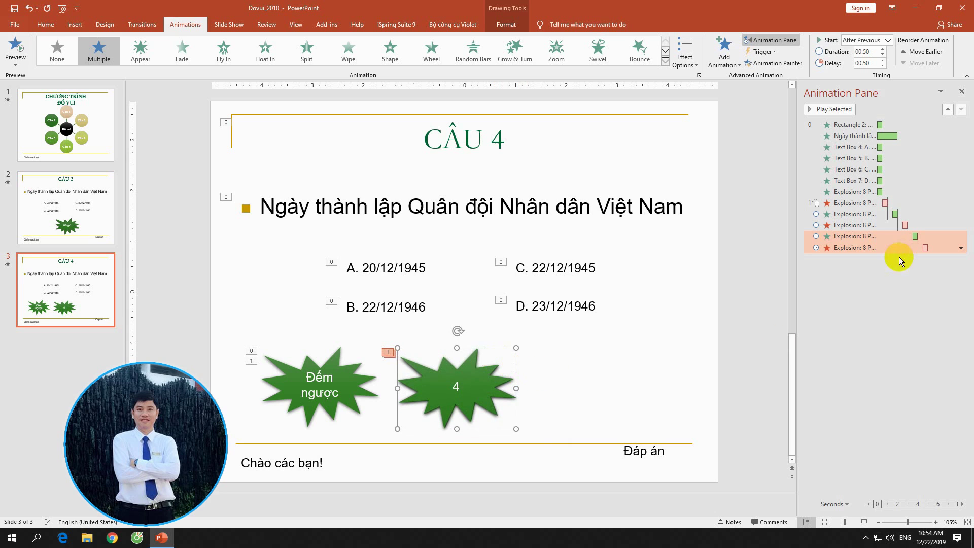
Inspect the 4 star's last fade animation settings and cancel without changes.
click(857, 237)
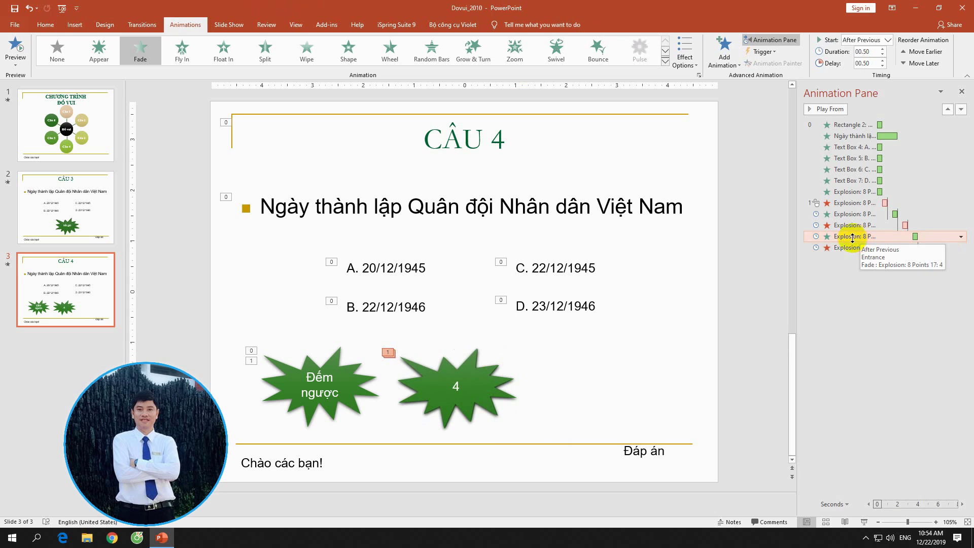
double_click(848, 248)
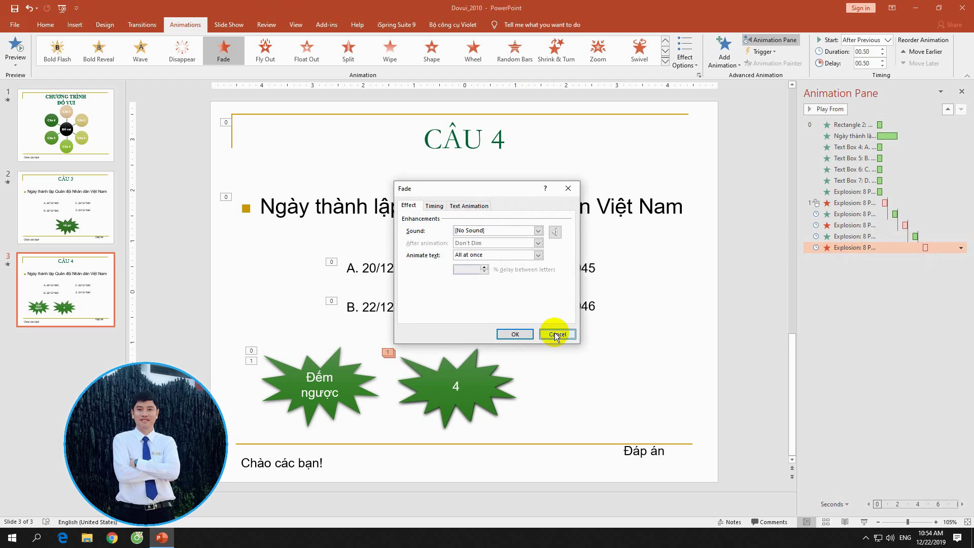
click(556, 334)
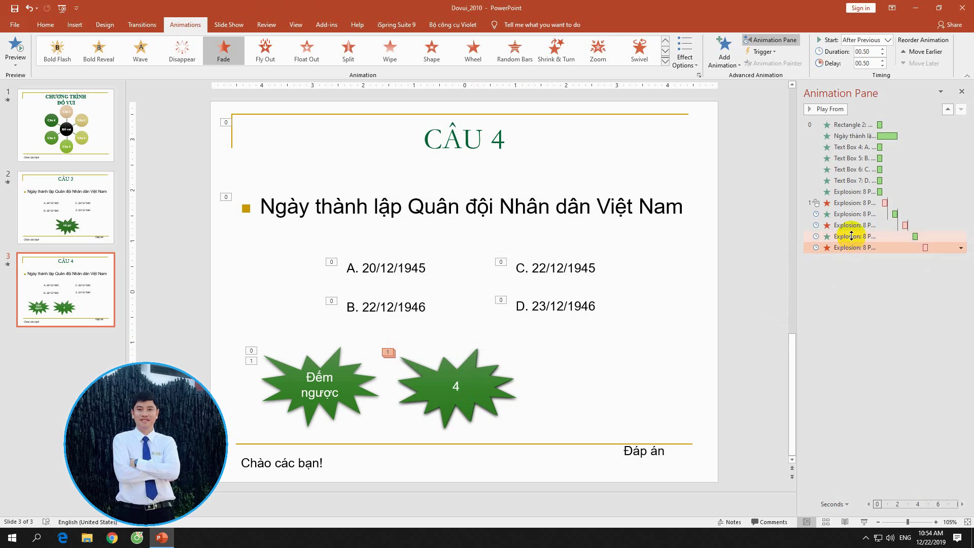
click(852, 236)
click(488, 399)
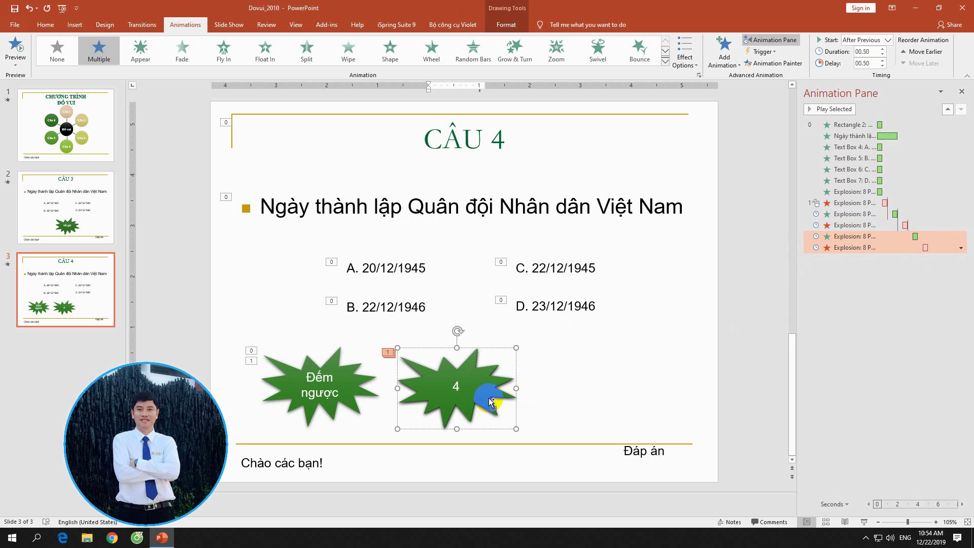
Paste a copy of the 4 star, relabel it 3, and align it over the 4 star.
key(ctrl+v)
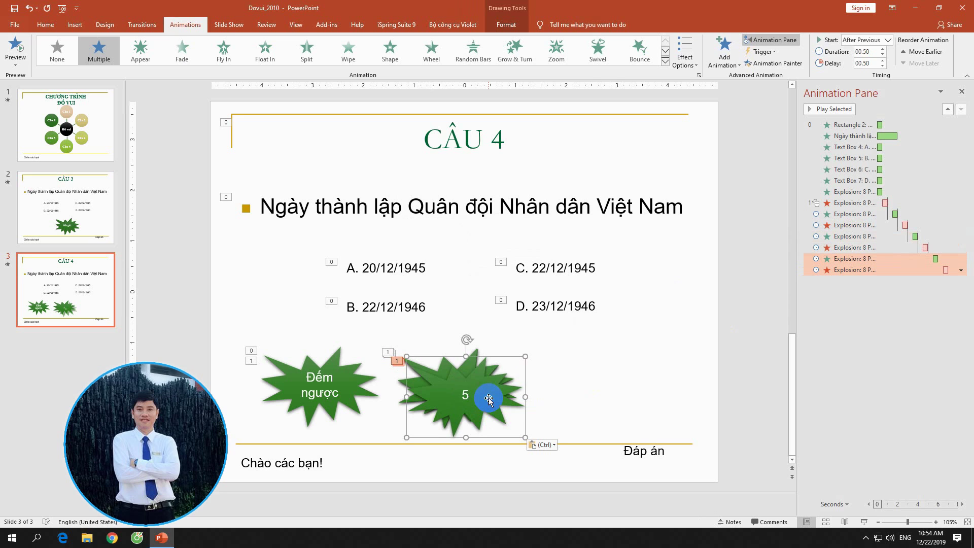
text(5)
key(BackSpace)
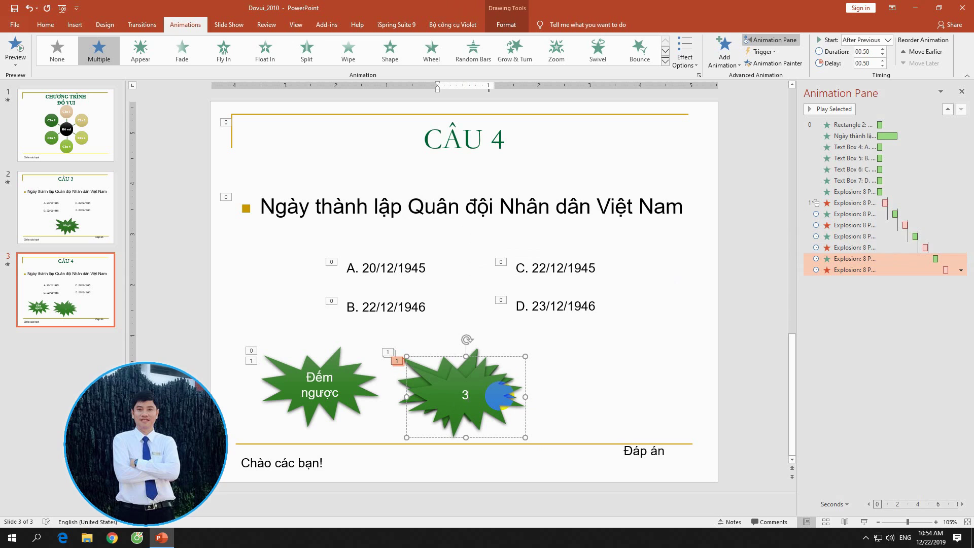
drag(445, 387, 437, 380)
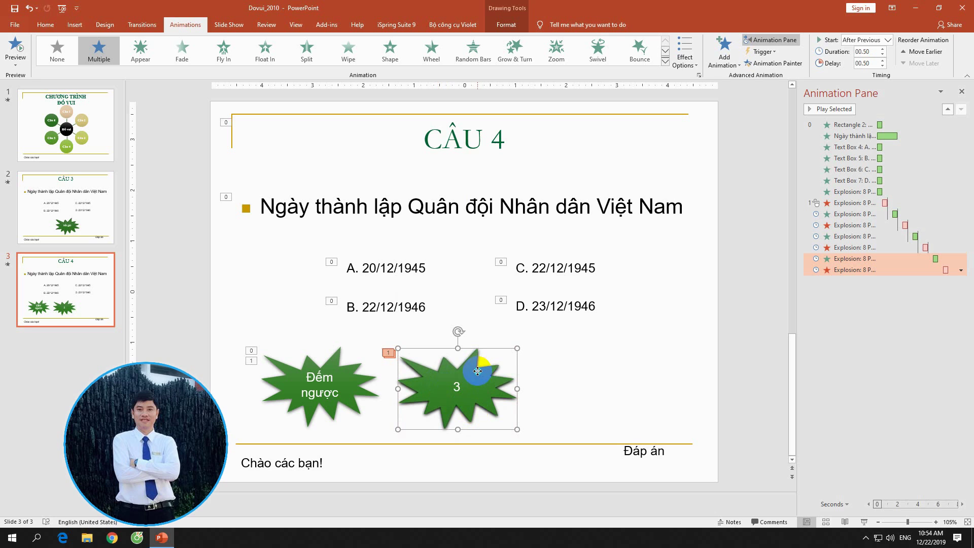
Copy and paste the 3 star, relabel it 2, and align it over the 3 star.
right_click(478, 371)
click(538, 379)
right_click(540, 380)
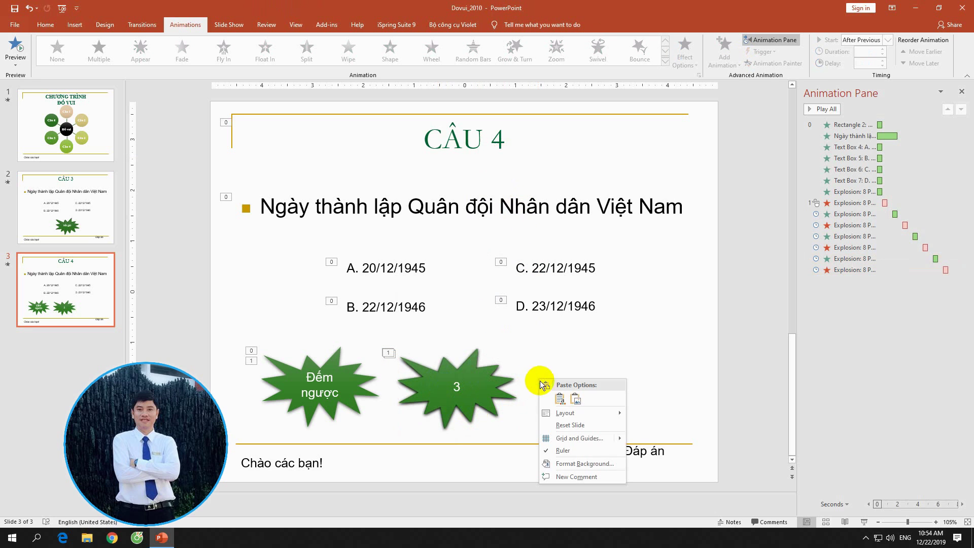
click(560, 399)
click(463, 392)
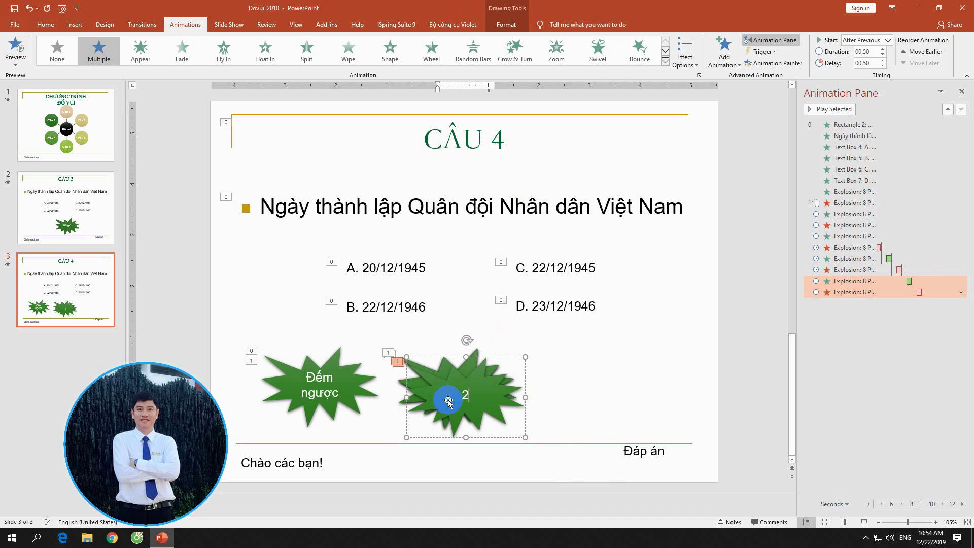
drag(446, 397, 441, 387)
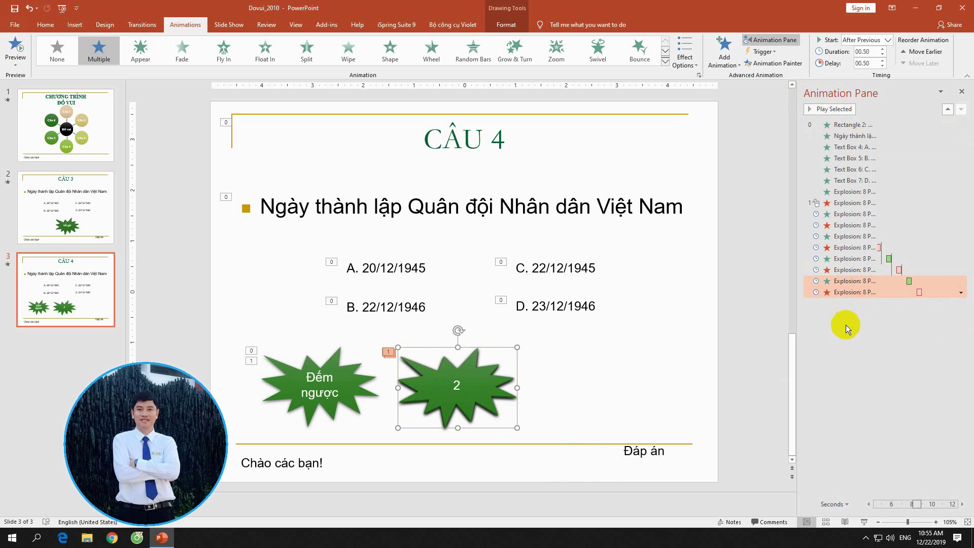
Copy and paste the 2 star, relabel it 1, and stack it over the 2 star.
right_click(447, 349)
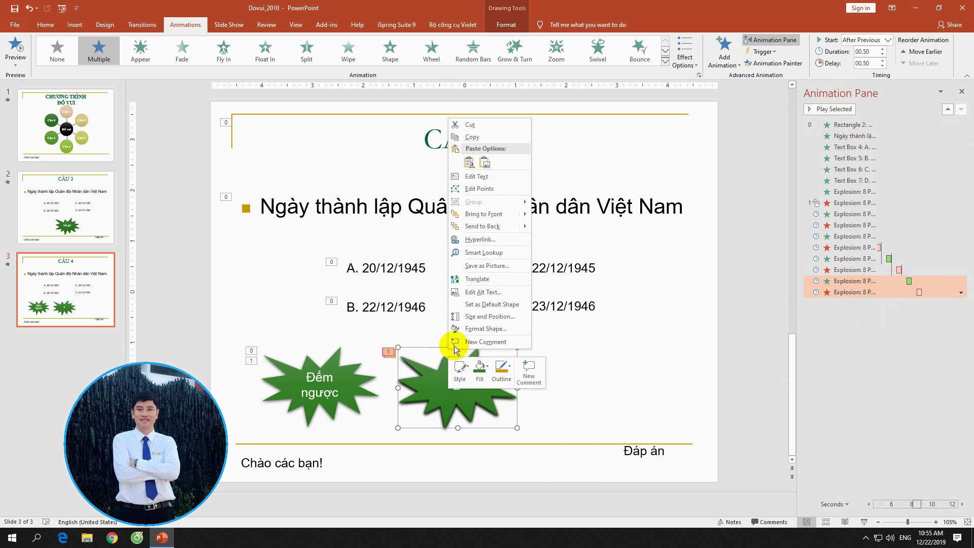
click(473, 137)
click(580, 362)
right_click(579, 361)
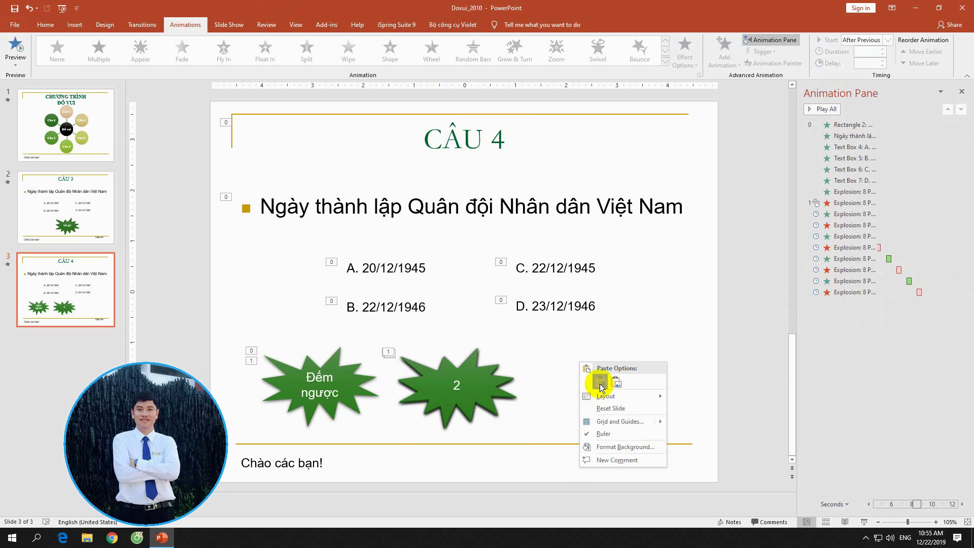
click(600, 383)
key(BackSpace)
text(1)
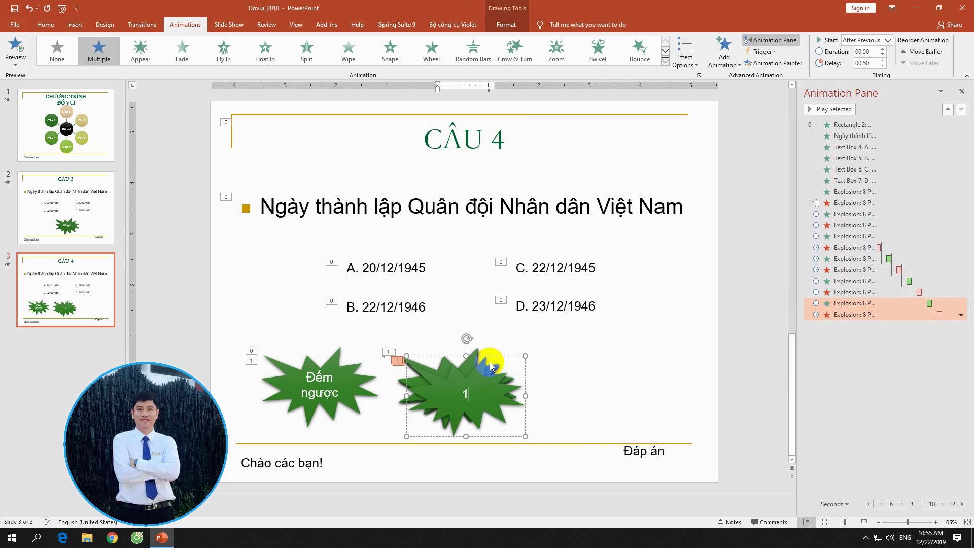
drag(482, 360, 474, 350)
Copy and paste the 1 star, relabel it 'Hết giờ', and stack it over the 1 star.
right_click(486, 350)
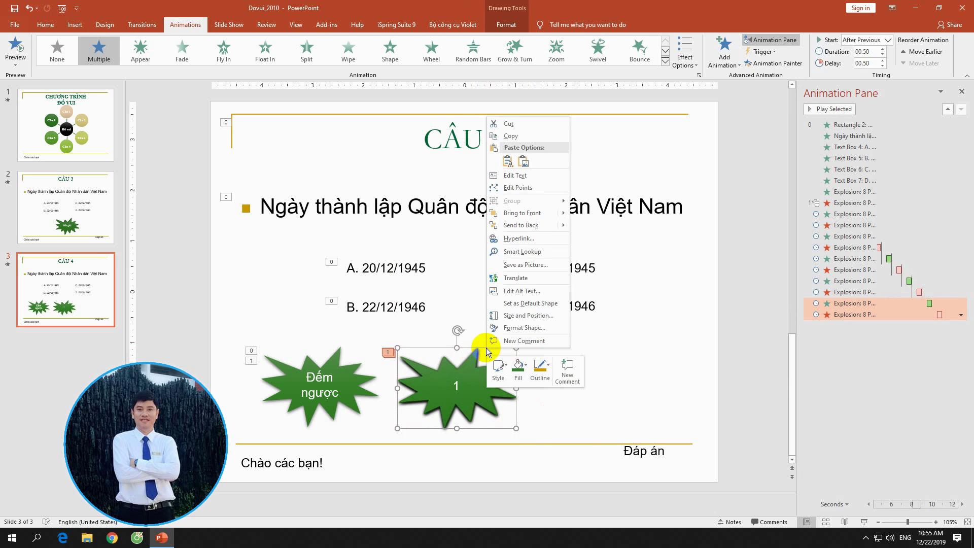
click(511, 136)
right_click(564, 370)
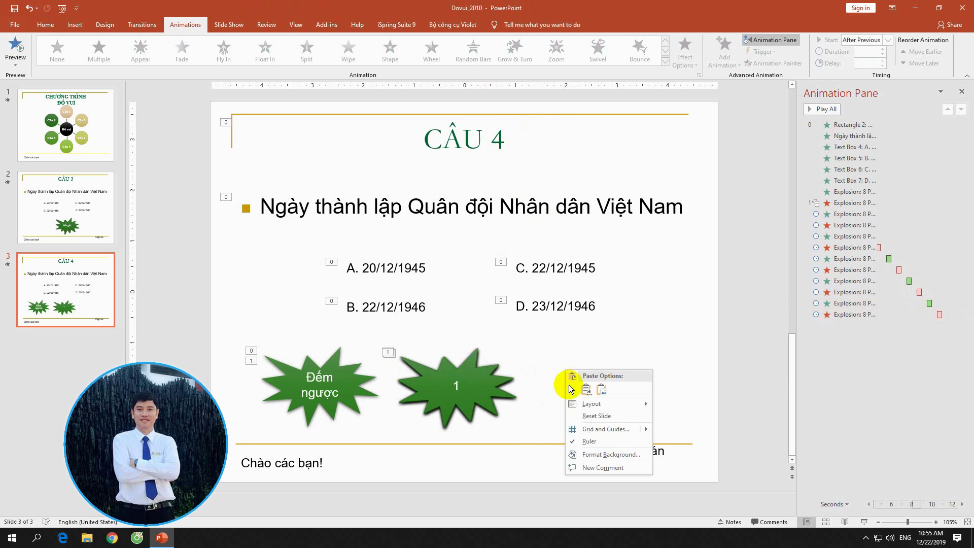
click(586, 390)
click(471, 399)
key(BackSpace)
text(Hết giờ)
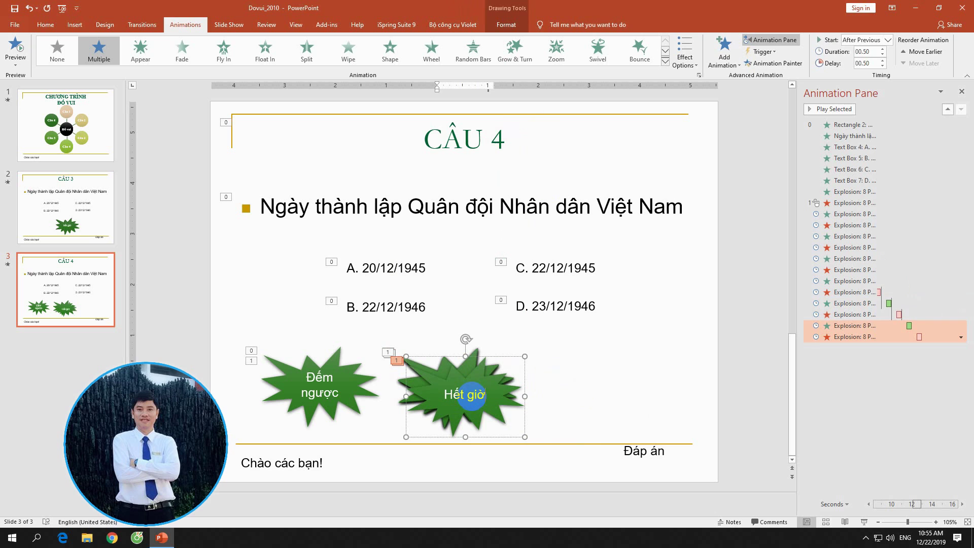
click(545, 392)
drag(495, 402, 488, 394)
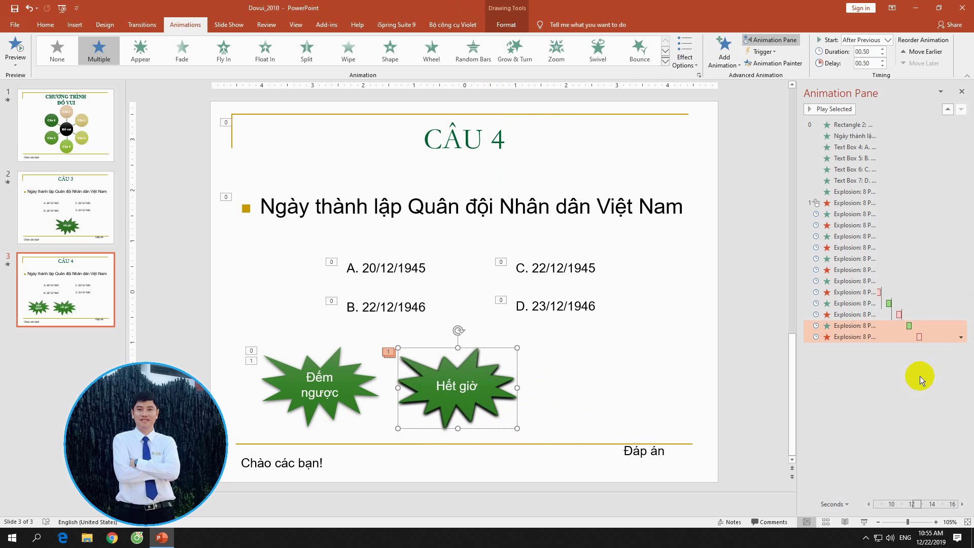
Switch the Hết giờ star's fade-out exit to start On Click.
click(833, 338)
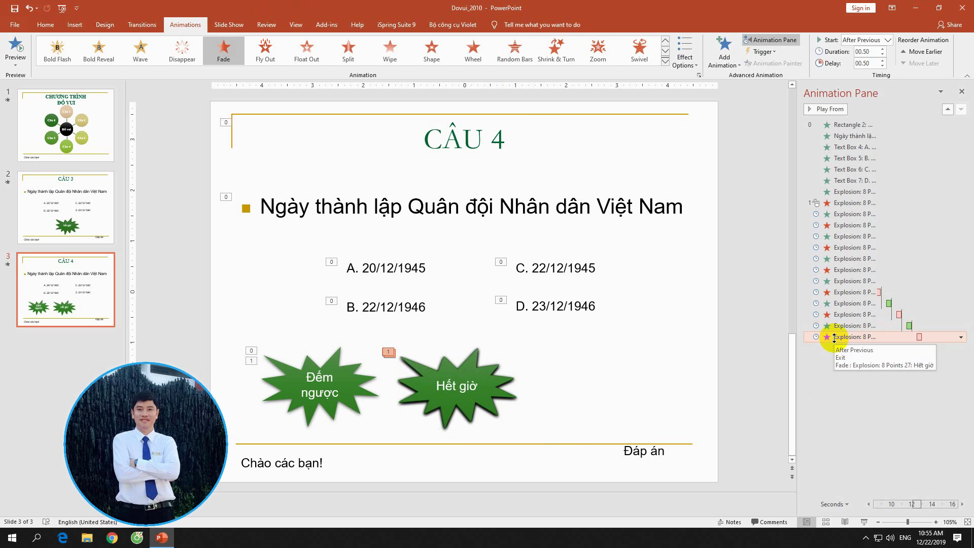
right_click(835, 338)
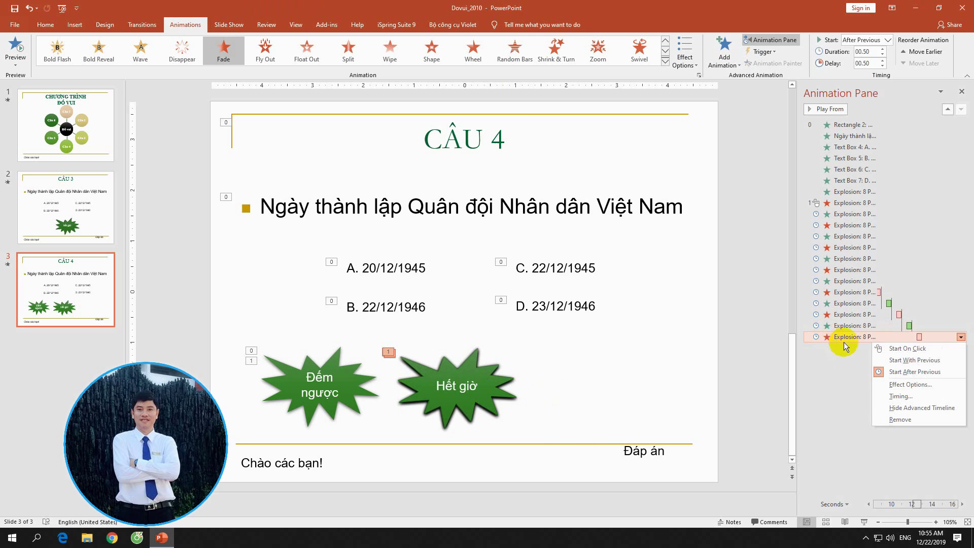
click(878, 349)
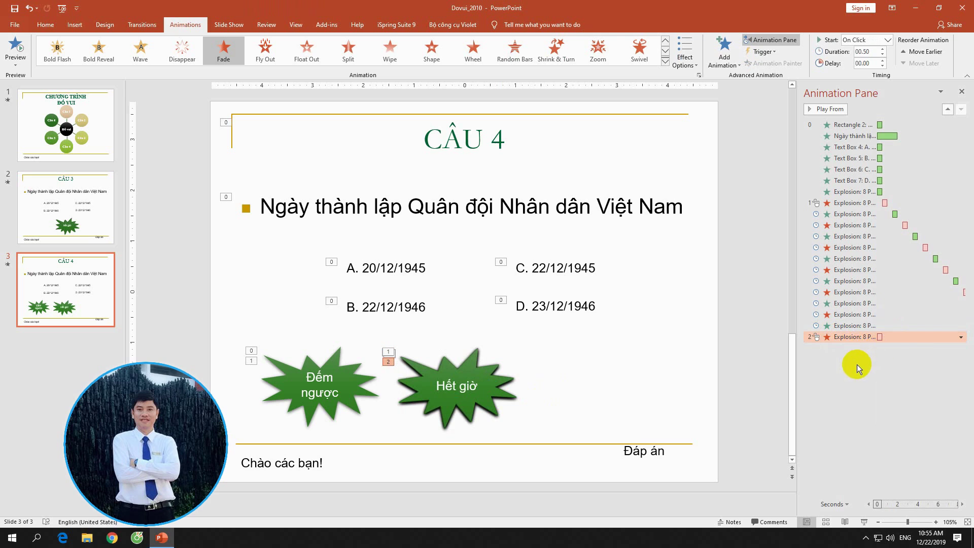
click(559, 380)
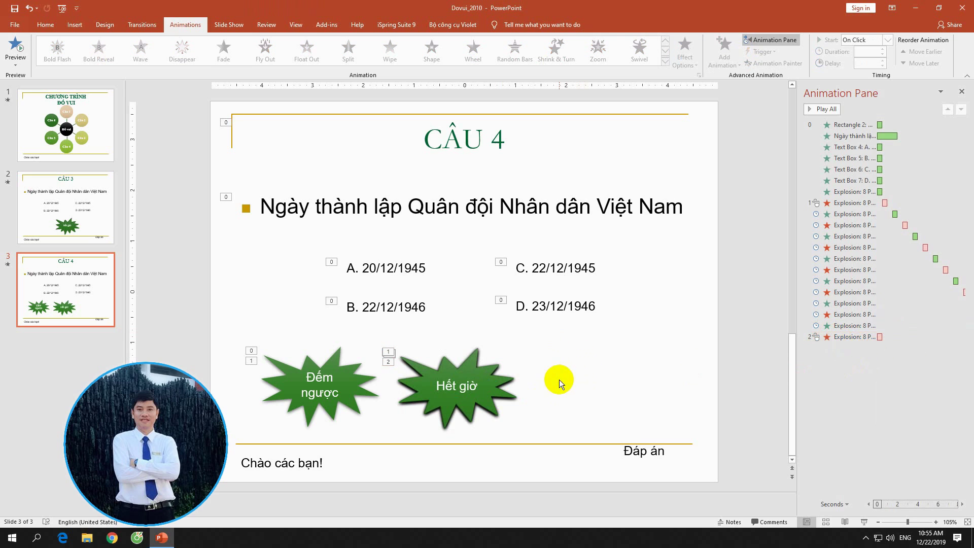
Run CÂU 4 as a slide show, click Đếm ngược to count down to 'Hết giờ', then exit.
click(865, 521)
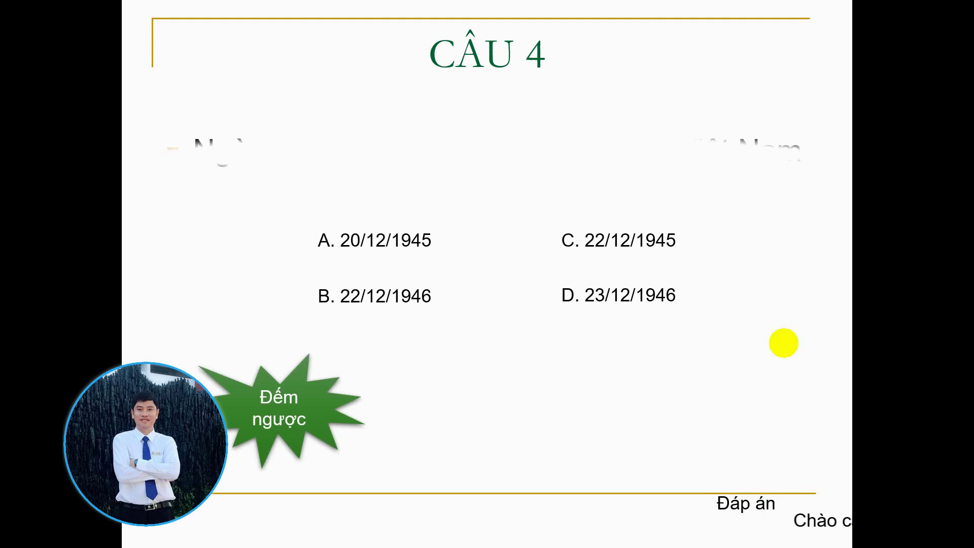
click(311, 403)
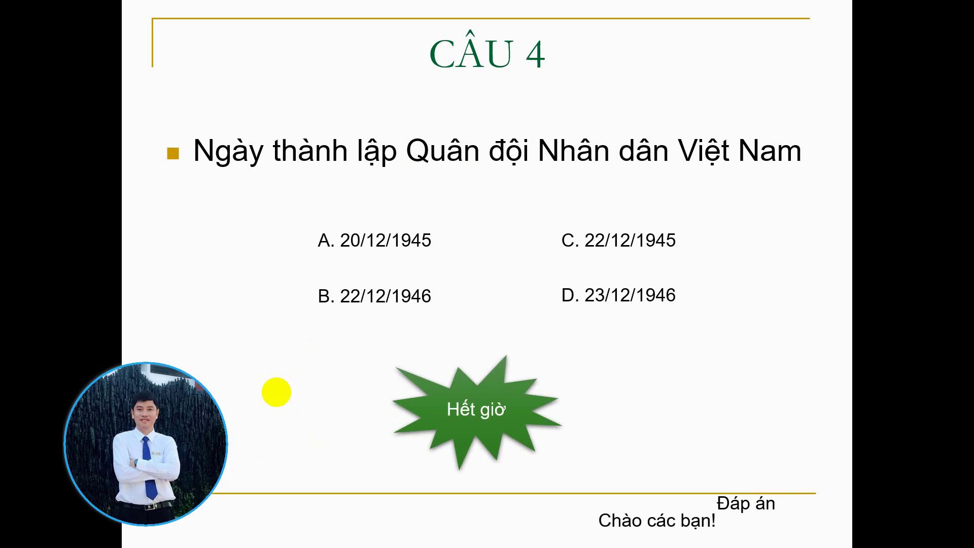
key(Escape)
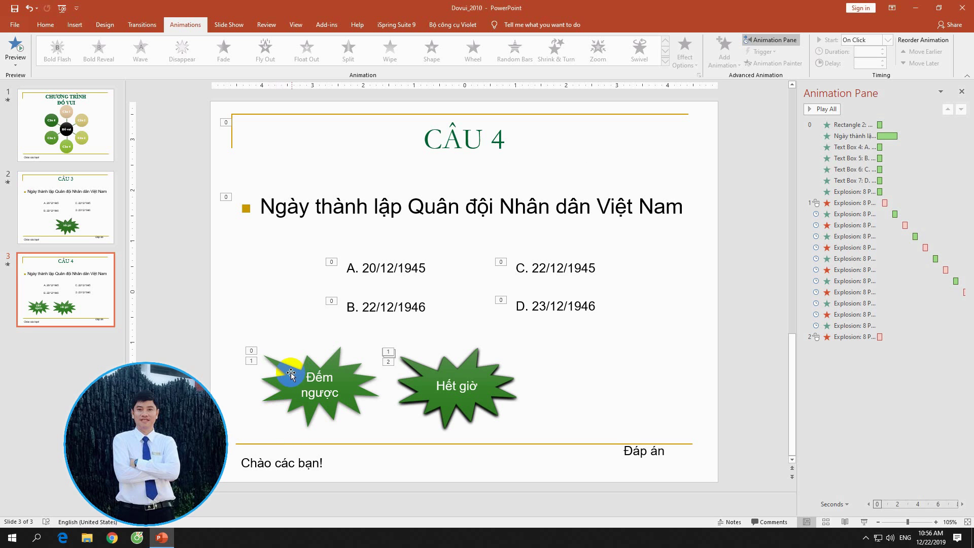
Bring the Đếm ngược star to front and place it over the Hết giờ star stack.
click(285, 373)
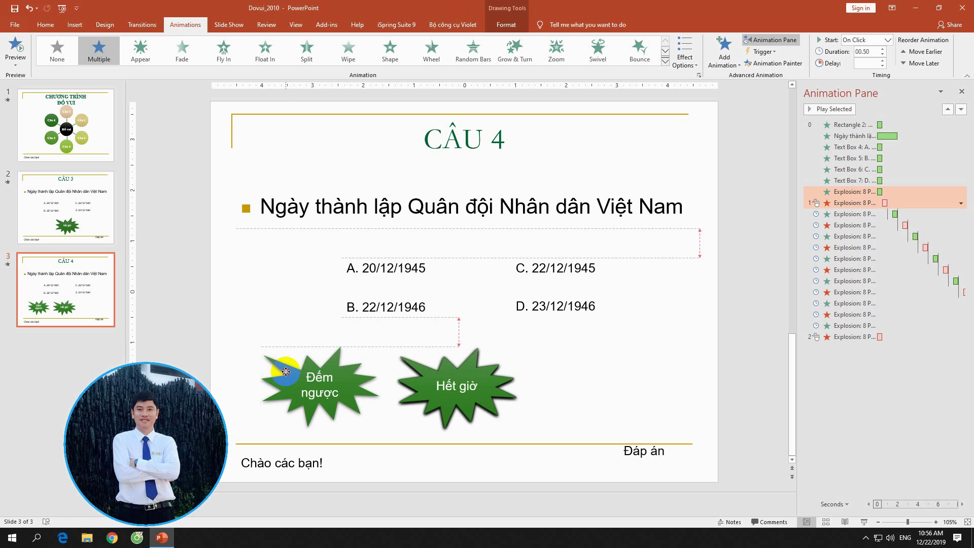
drag(286, 373, 428, 377)
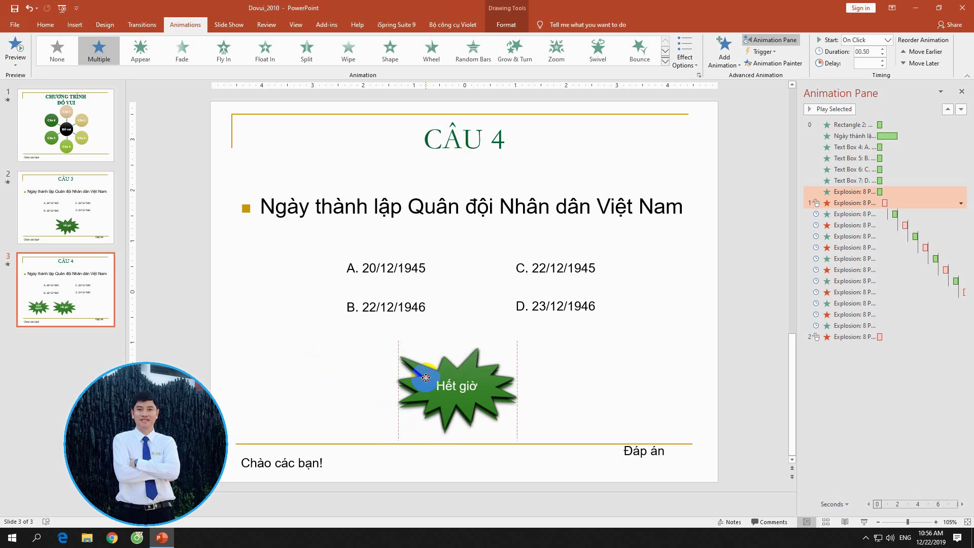
drag(426, 378, 322, 373)
right_click(323, 372)
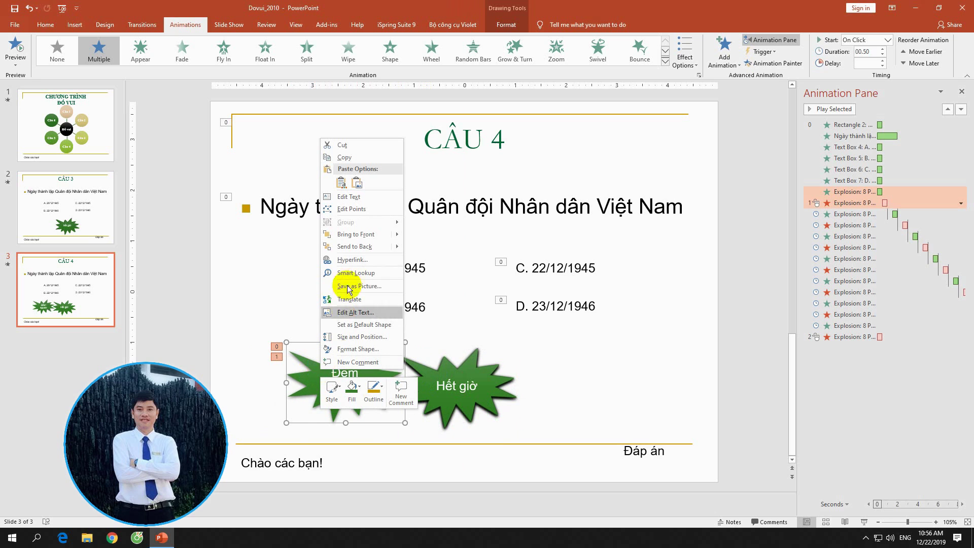
click(356, 234)
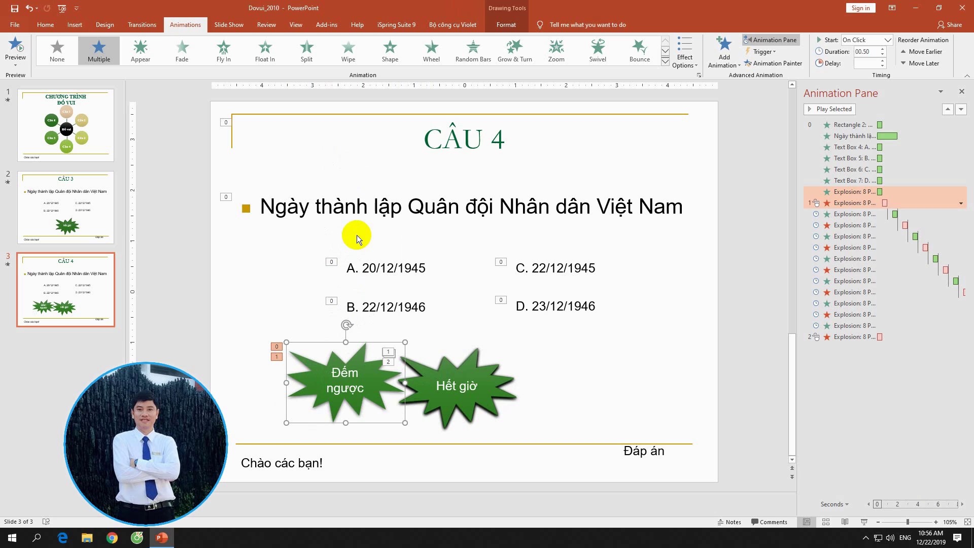
drag(332, 389, 434, 383)
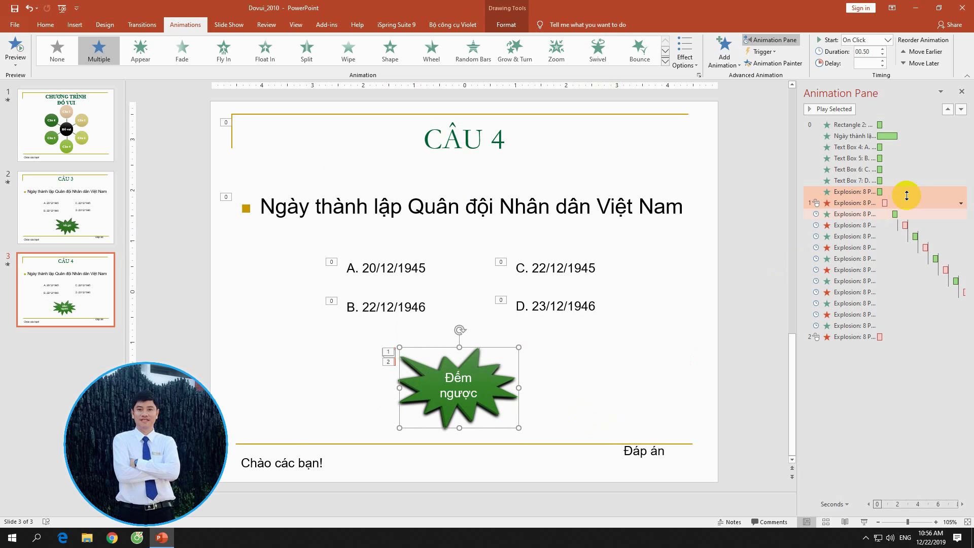
Set the Đếm ngược exit to trigger on click of the Đếm ngược star.
click(842, 203)
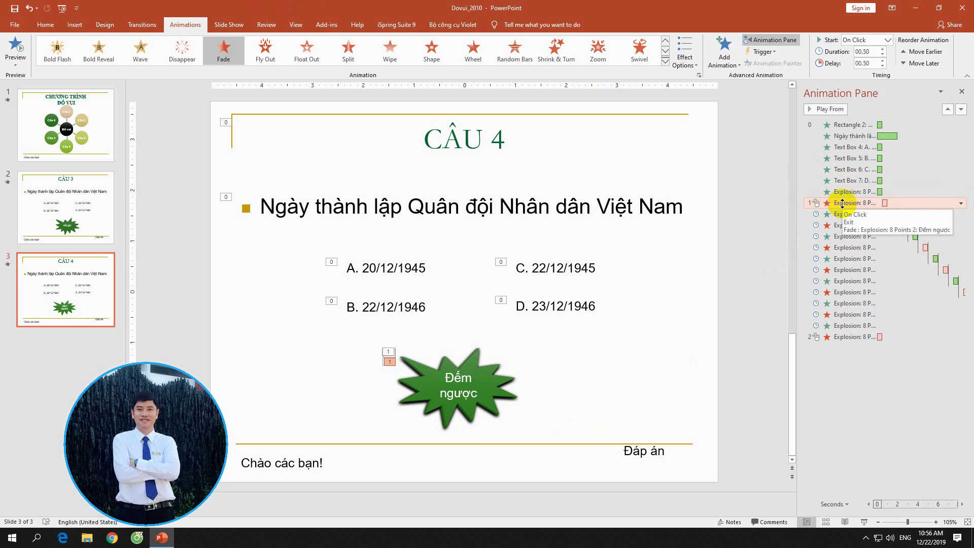
right_click(842, 203)
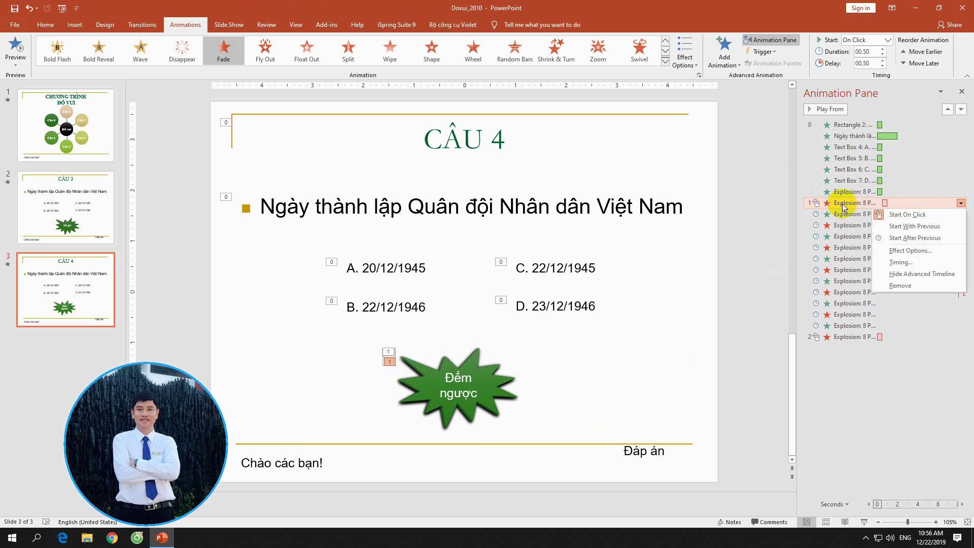
click(897, 263)
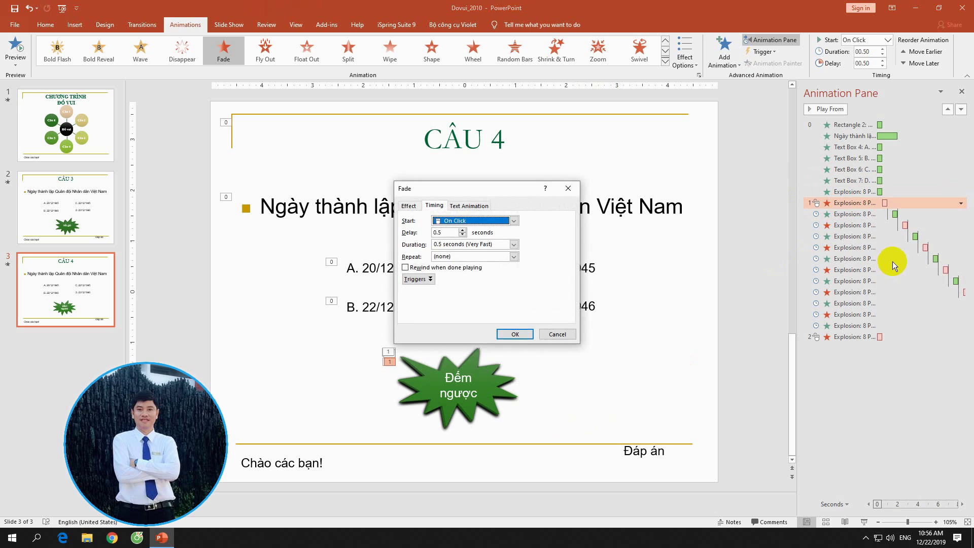
click(429, 279)
click(421, 301)
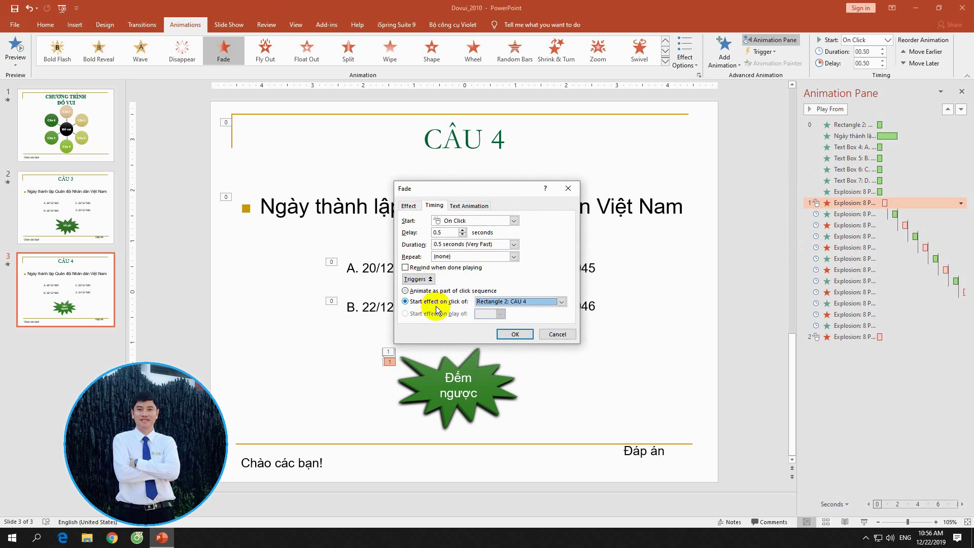
click(561, 302)
scroll(561, 304, down, 3)
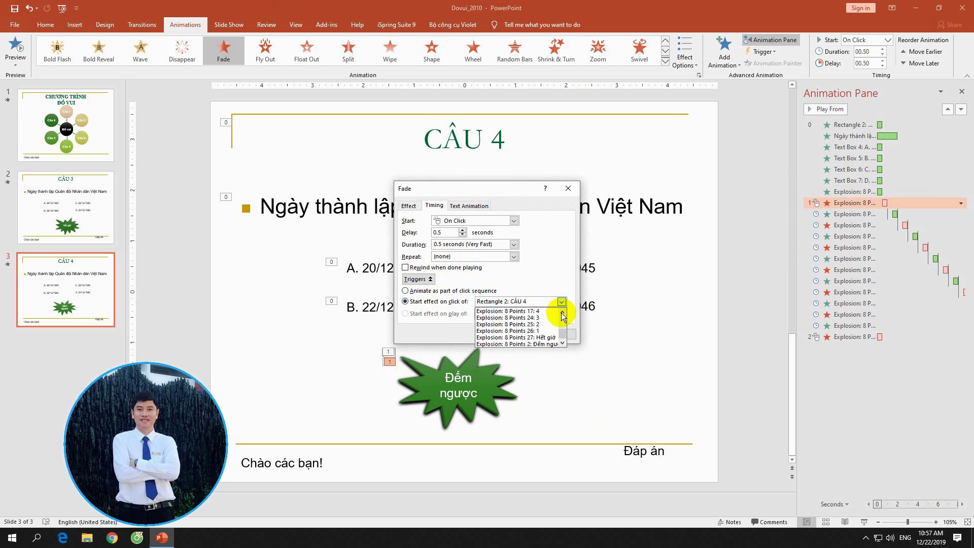
click(544, 345)
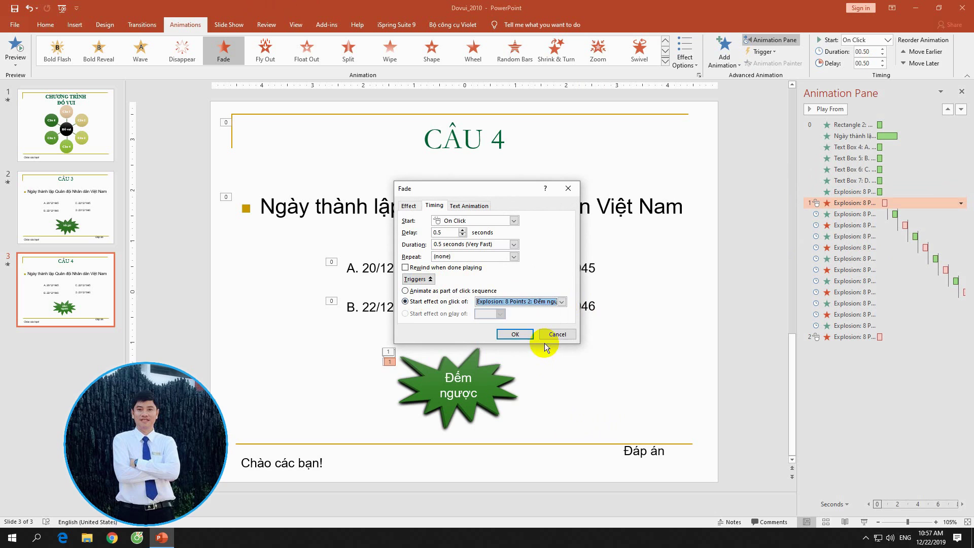
click(515, 334)
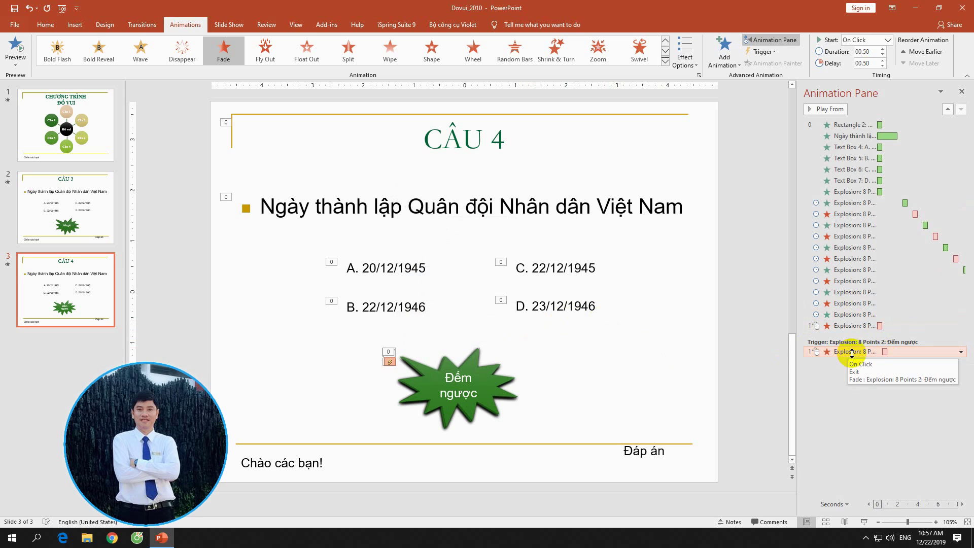
Move all countdown animations under the Đếm ngược trigger and start the slide show.
click(849, 203)
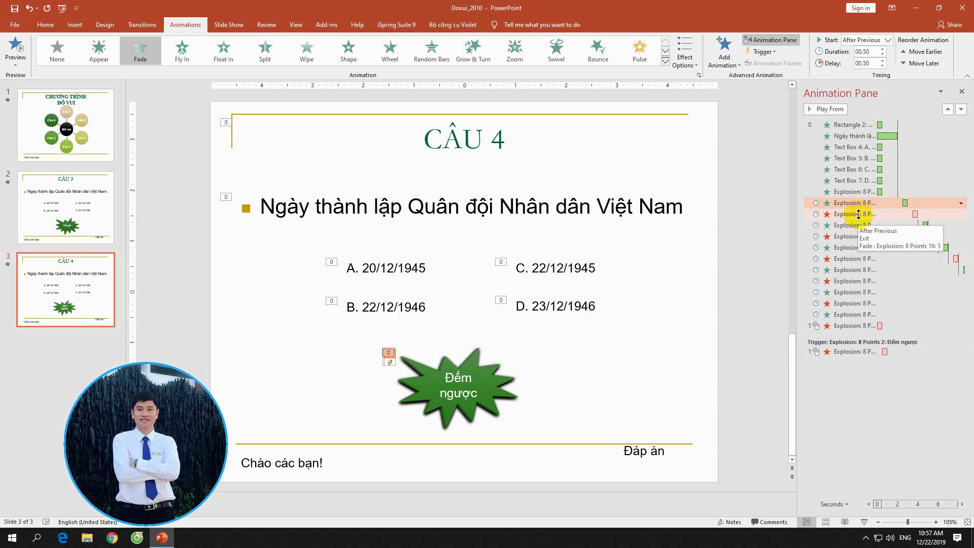
shift+click(847, 325)
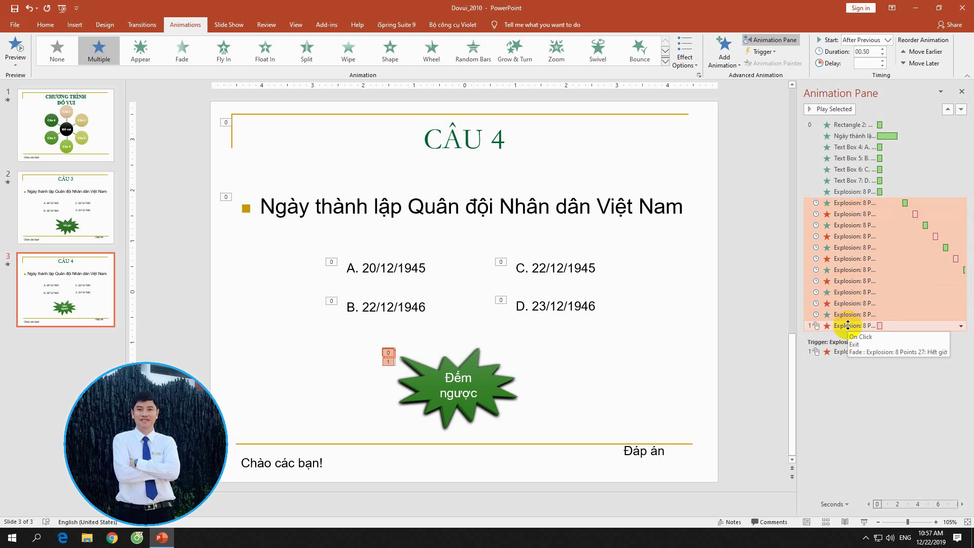
drag(848, 326, 849, 375)
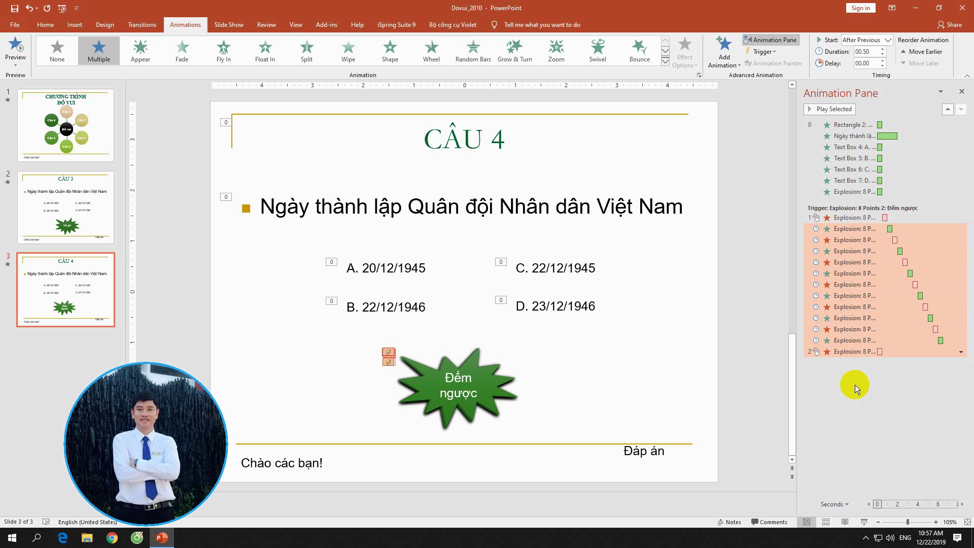
click(811, 390)
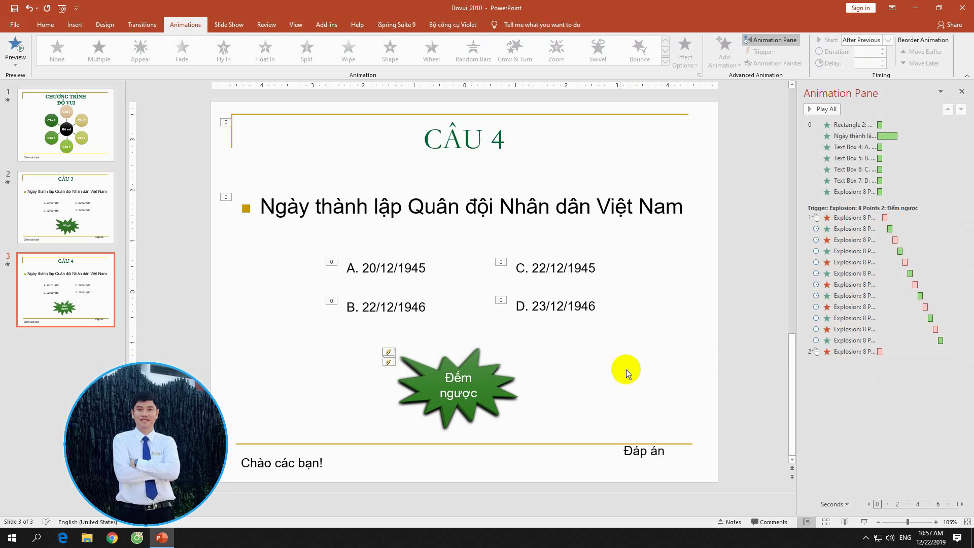
click(864, 523)
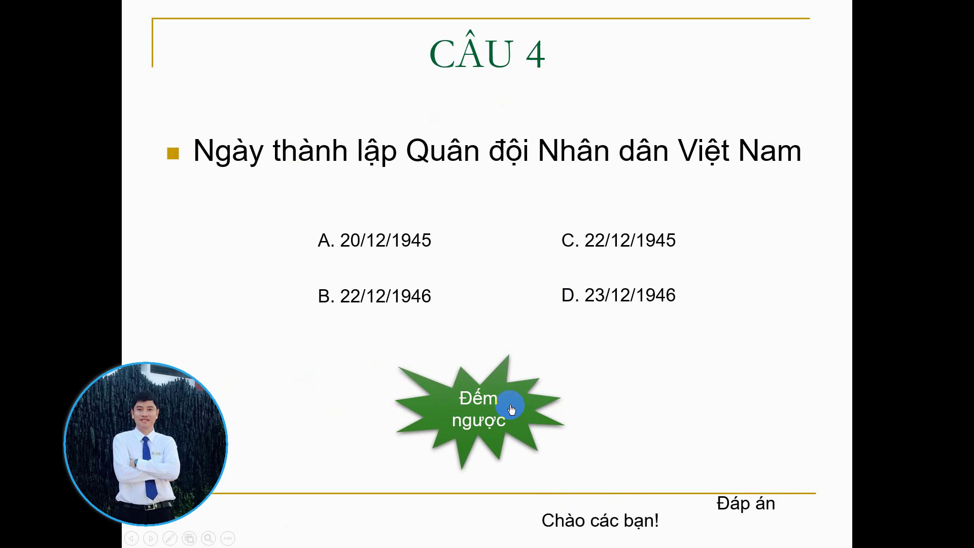
click(512, 409)
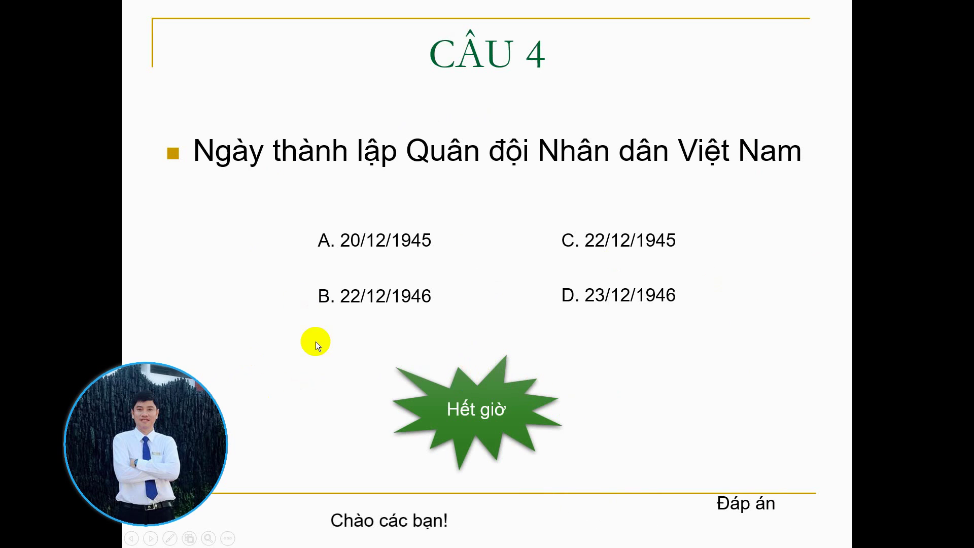
click(417, 388)
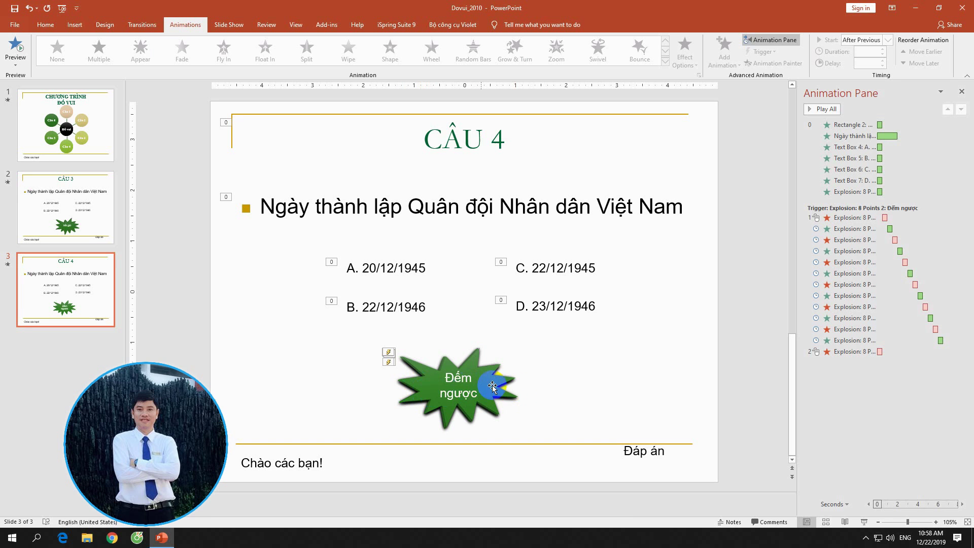
Give the first countdown number's fade on the Đếm ngược star the click.wav sound.
click(505, 383)
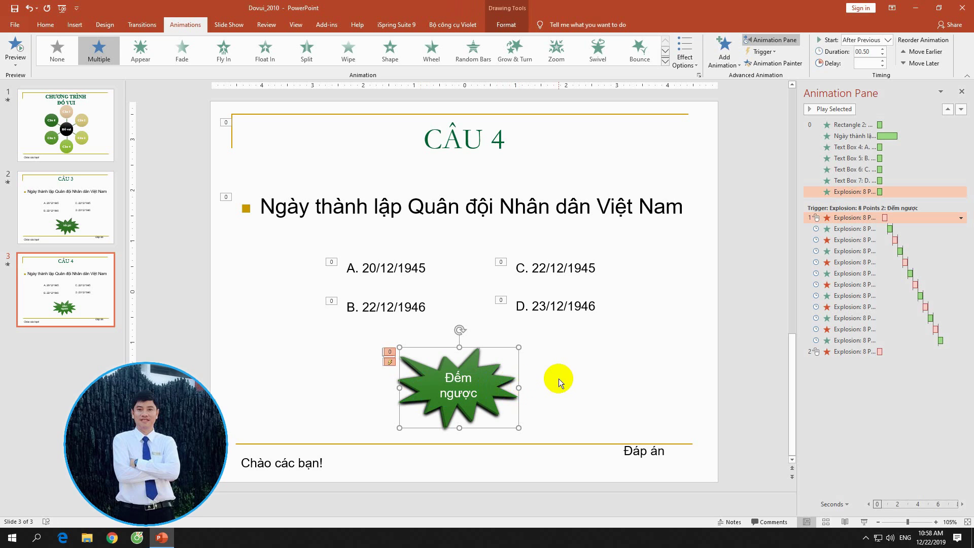
click(845, 230)
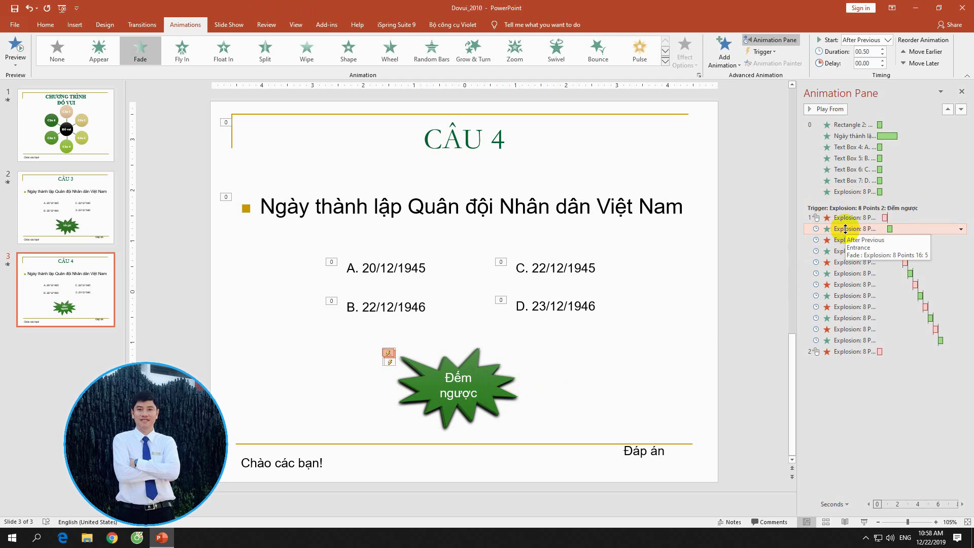
right_click(845, 230)
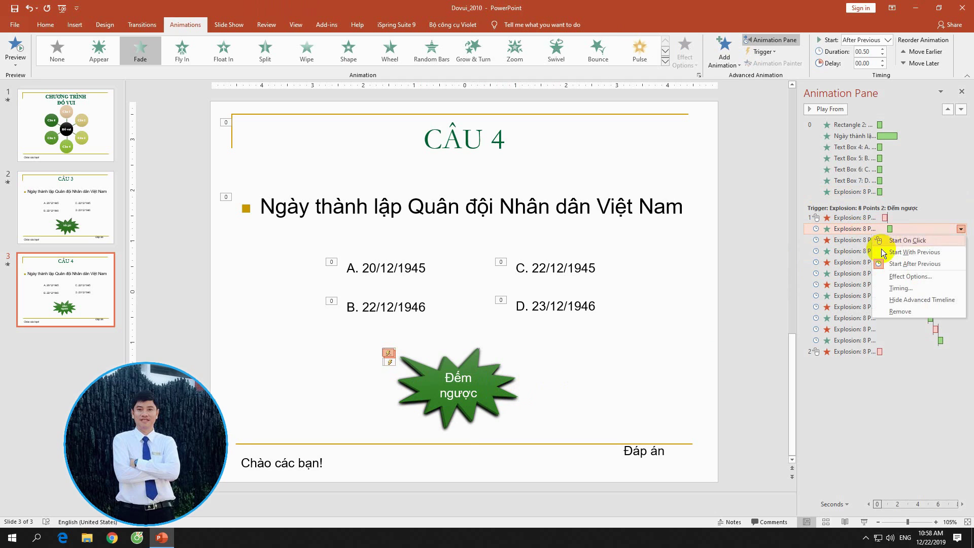
click(898, 276)
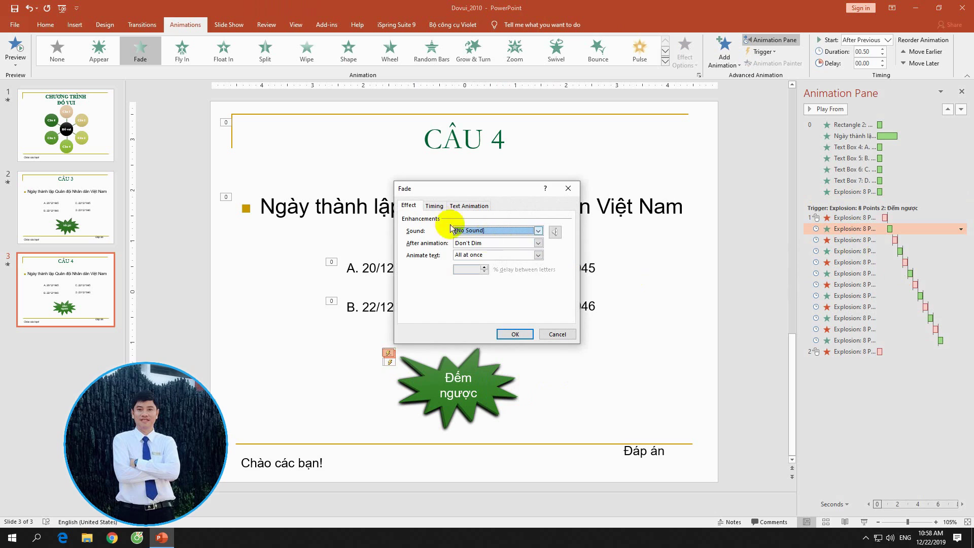
click(538, 231)
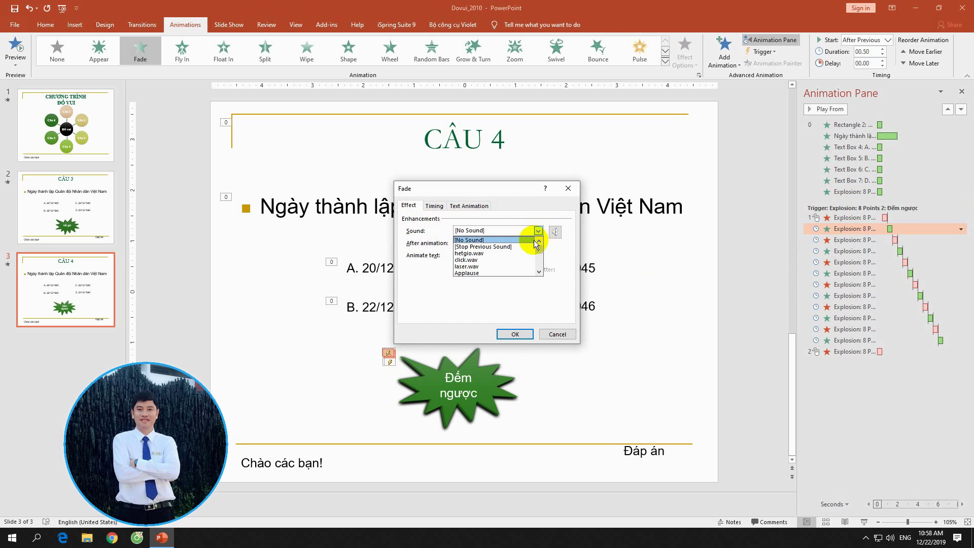
click(494, 260)
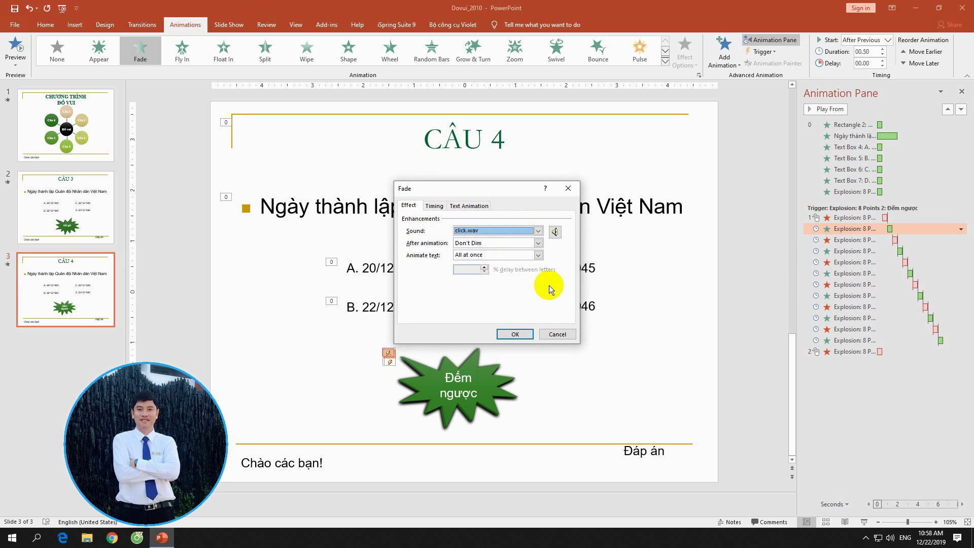
click(514, 334)
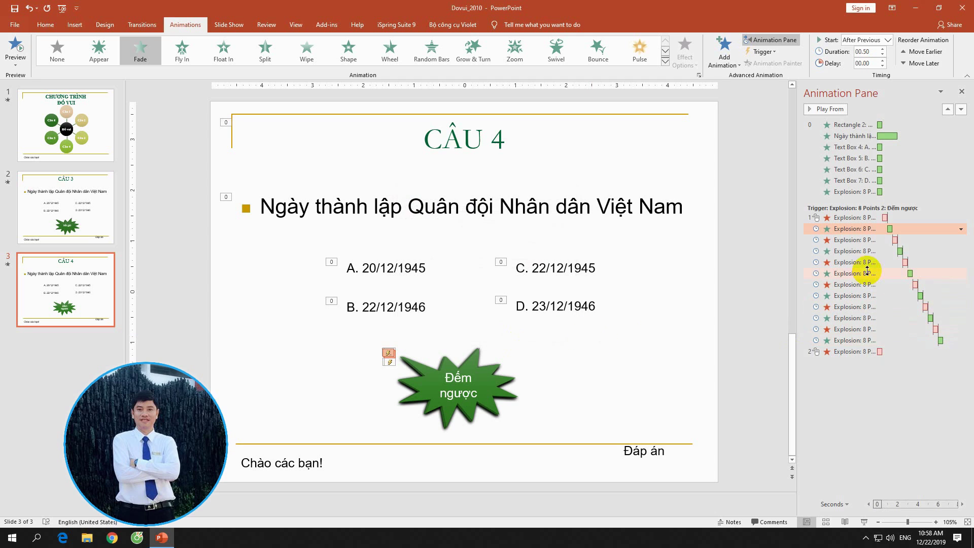
Assign click.wav as the sound for the next two countdown star animations.
click(842, 252)
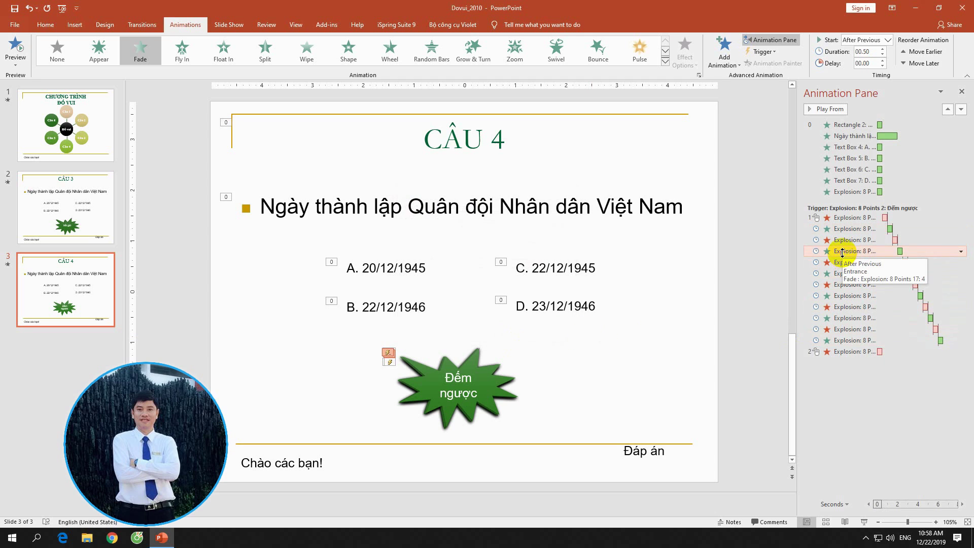
click(961, 252)
click(898, 298)
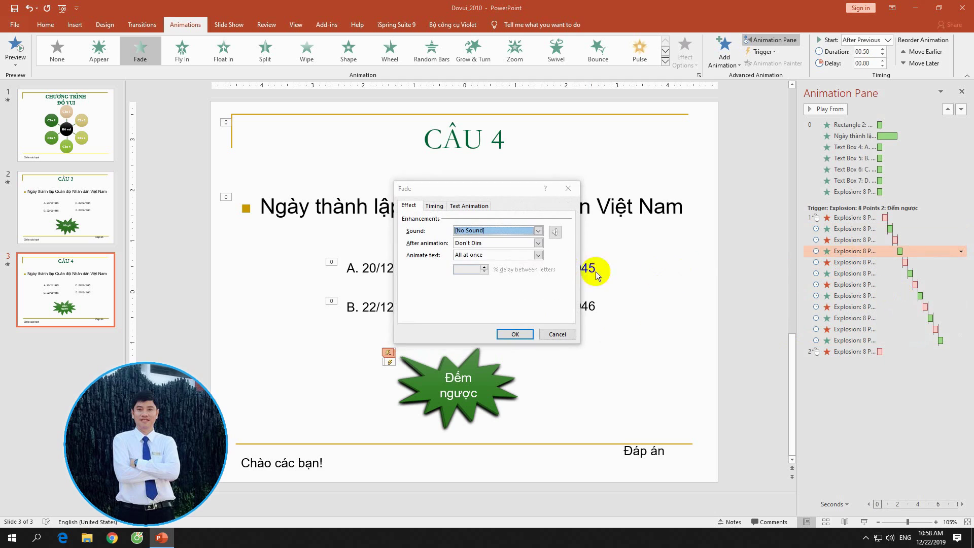
click(538, 230)
click(487, 260)
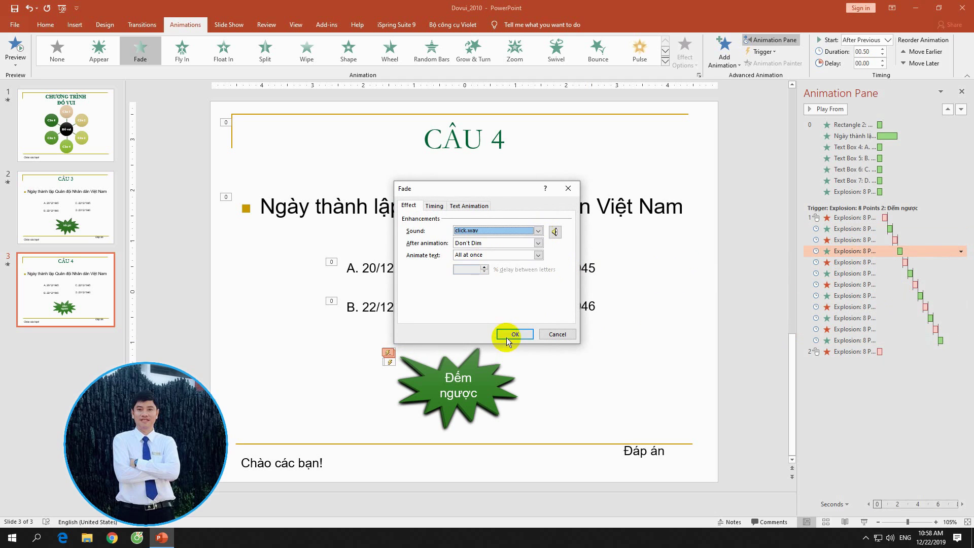
click(510, 335)
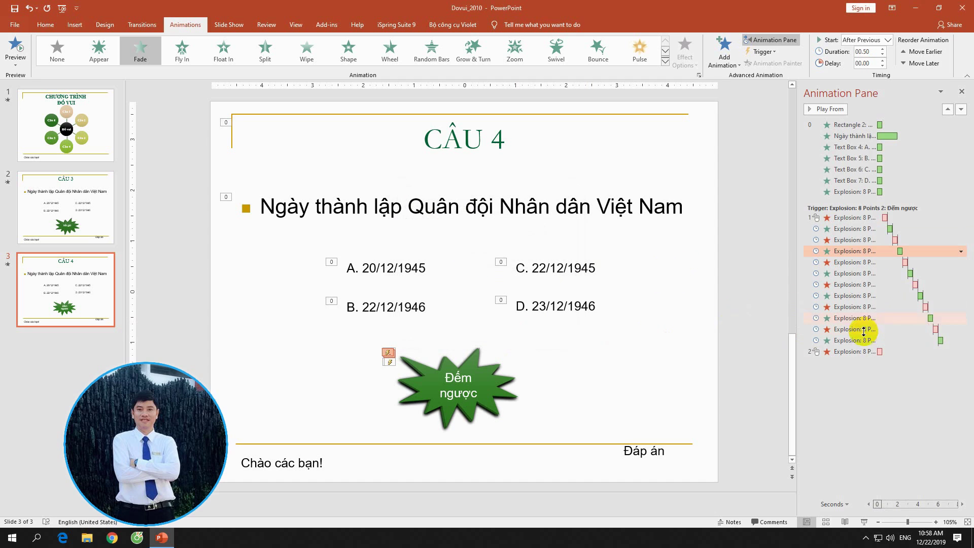
click(844, 274)
right_click(870, 276)
click(894, 319)
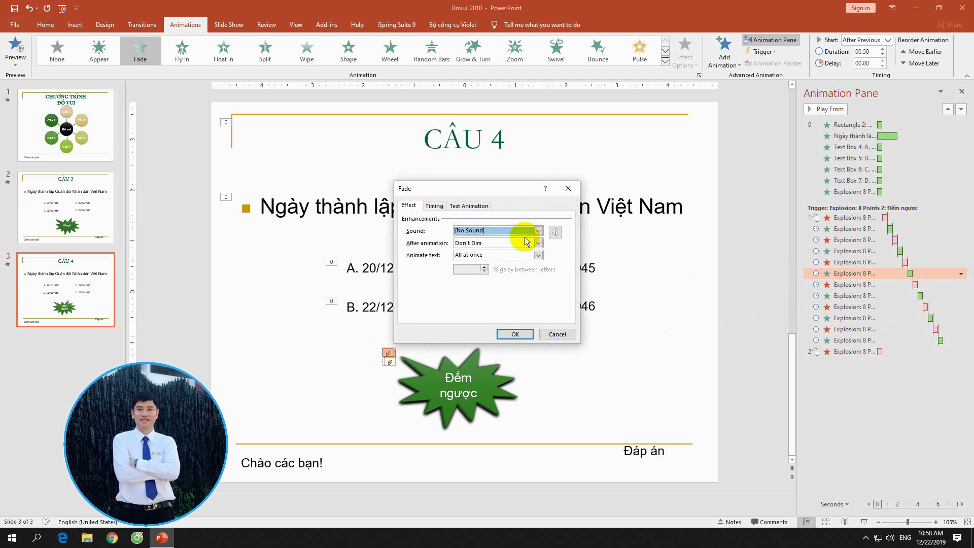
click(538, 230)
click(488, 260)
click(508, 334)
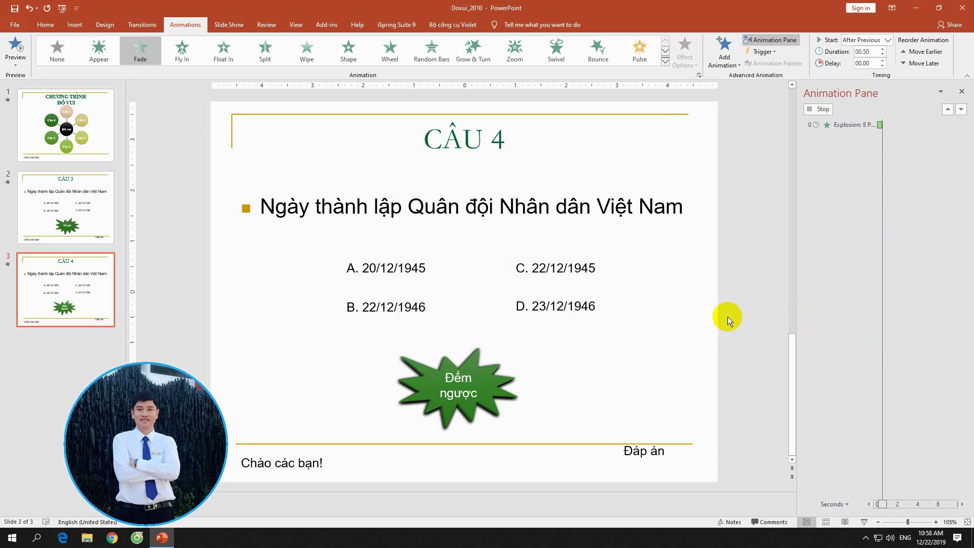
Give the next countdown star step the hetgio.wav sound.
click(856, 298)
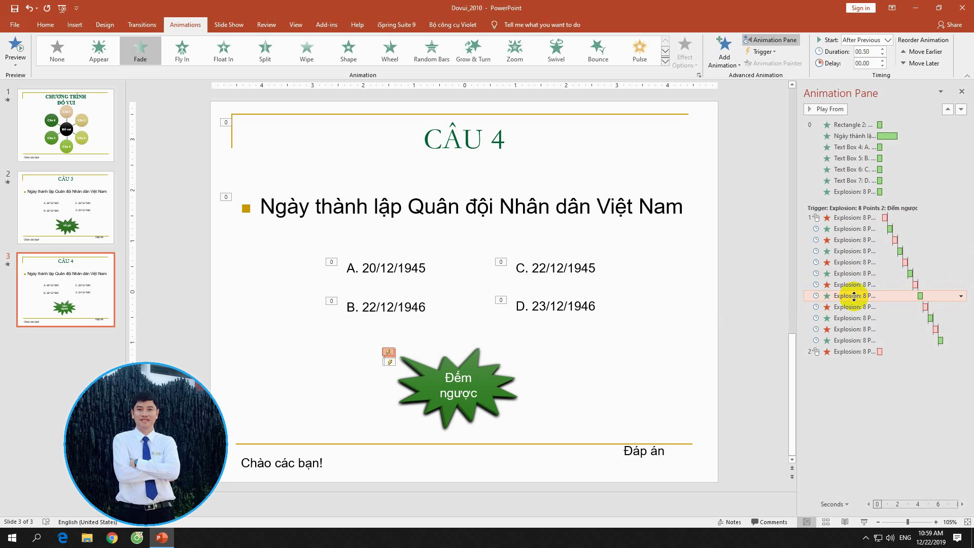
right_click(854, 297)
click(902, 345)
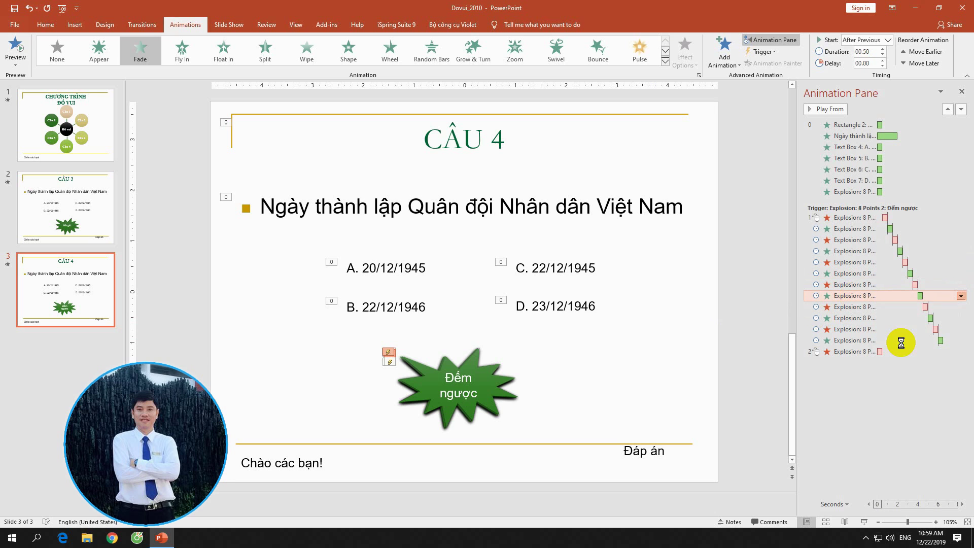
click(538, 231)
click(488, 253)
click(515, 334)
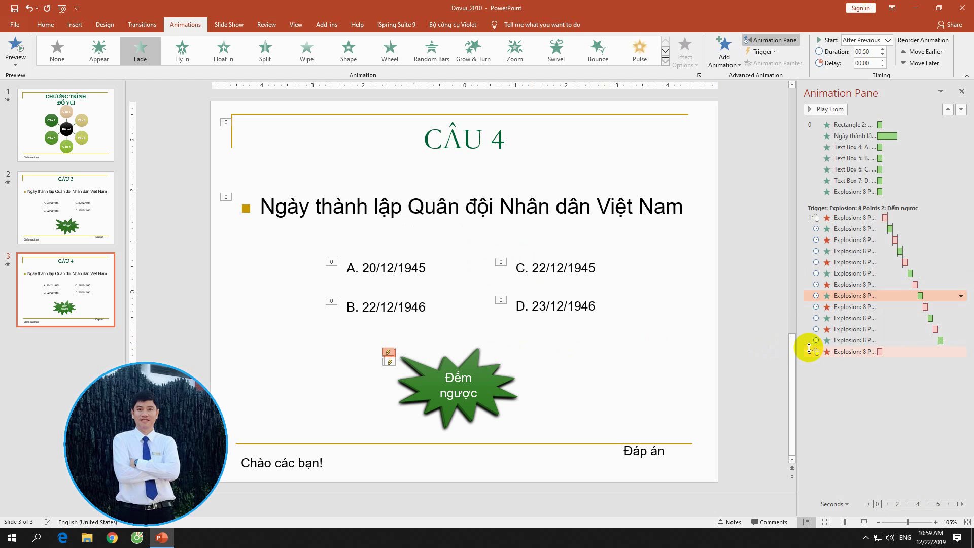
Assign click.wav as the sound for the following countdown star step.
click(843, 318)
right_click(843, 319)
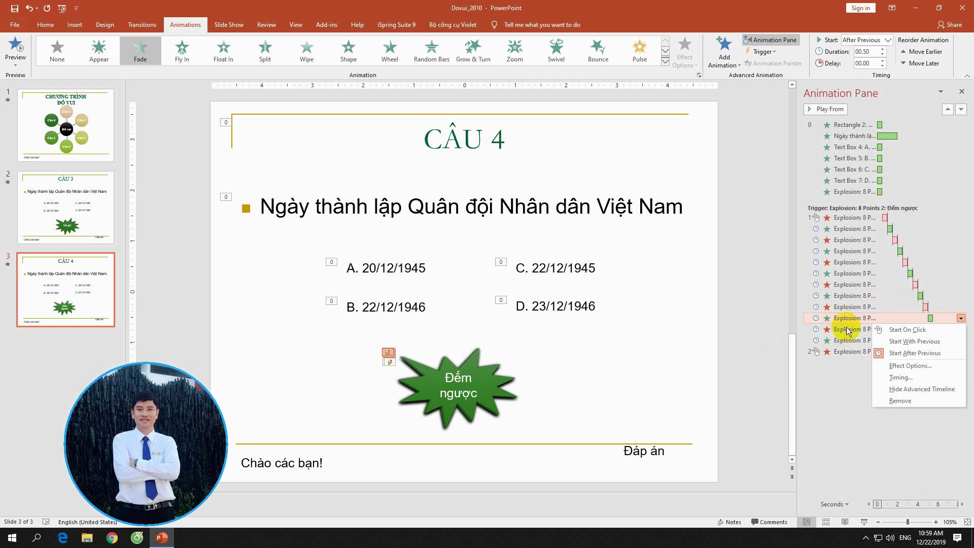
click(897, 378)
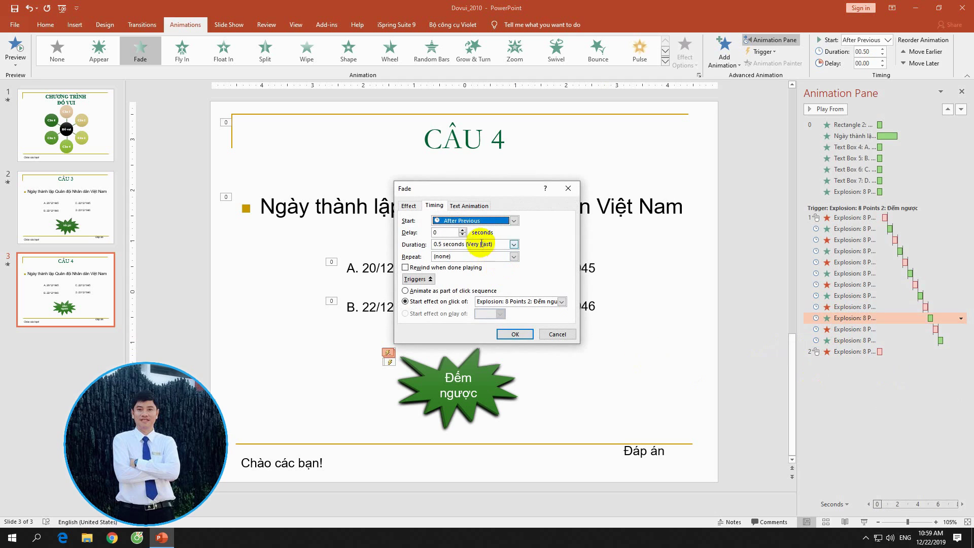
click(410, 206)
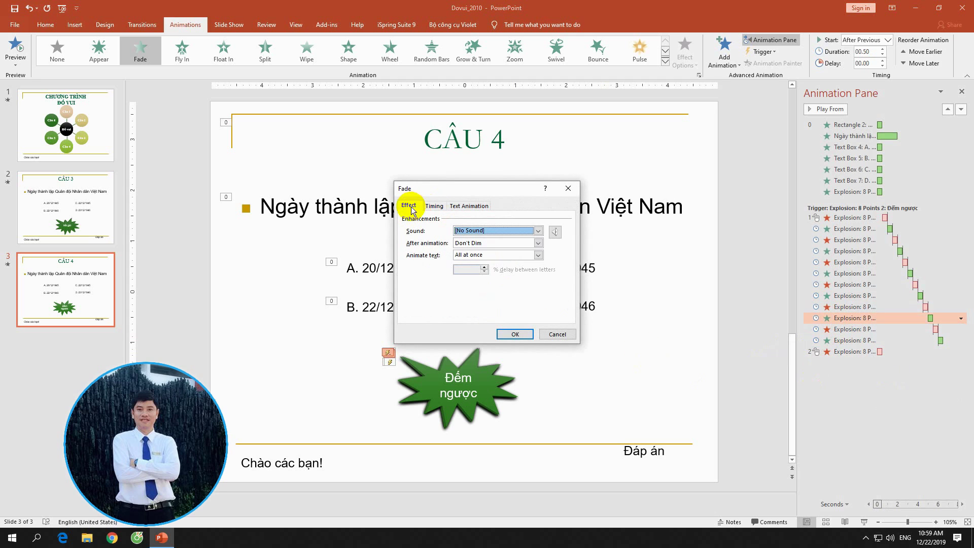
click(540, 234)
click(527, 259)
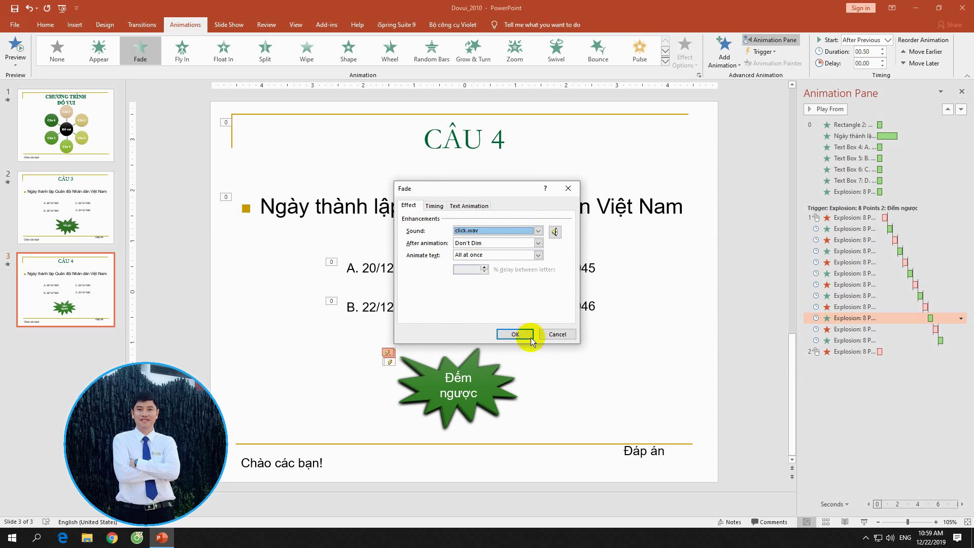
click(515, 335)
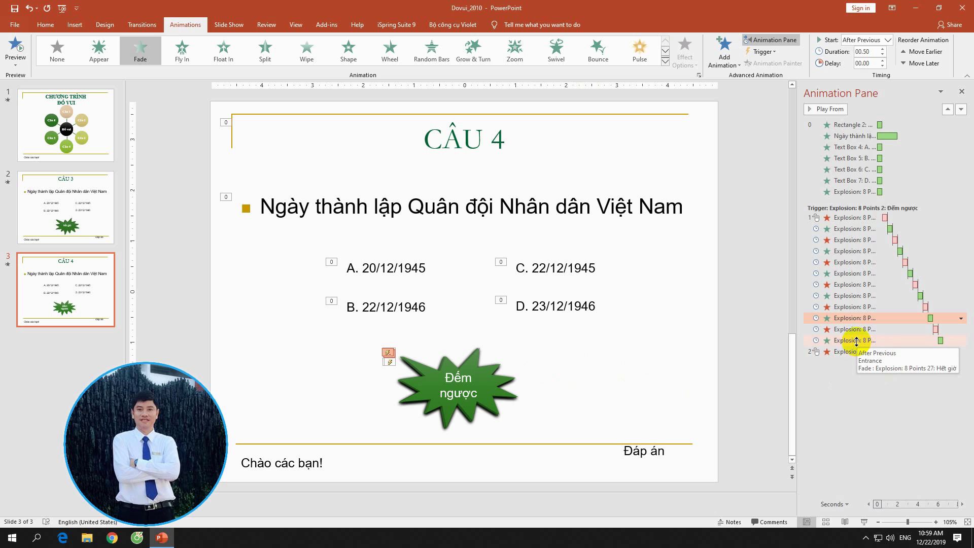
Assign click.wav to another countdown step and review its timing settings.
click(857, 341)
click(961, 341)
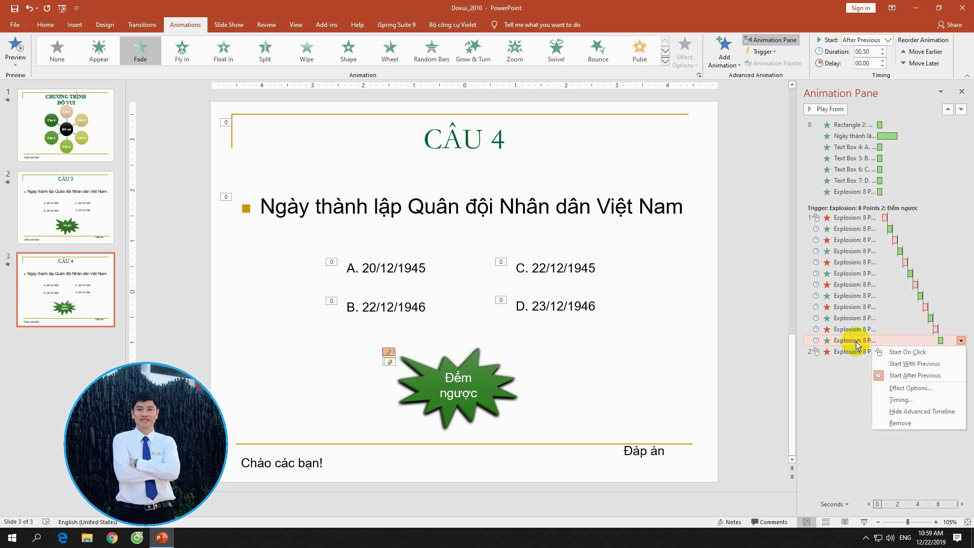
click(896, 388)
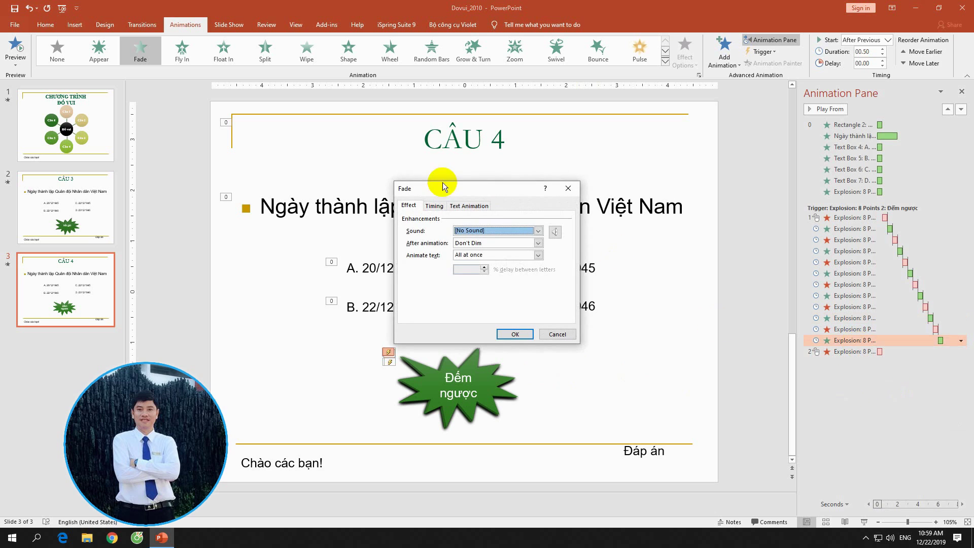
click(435, 206)
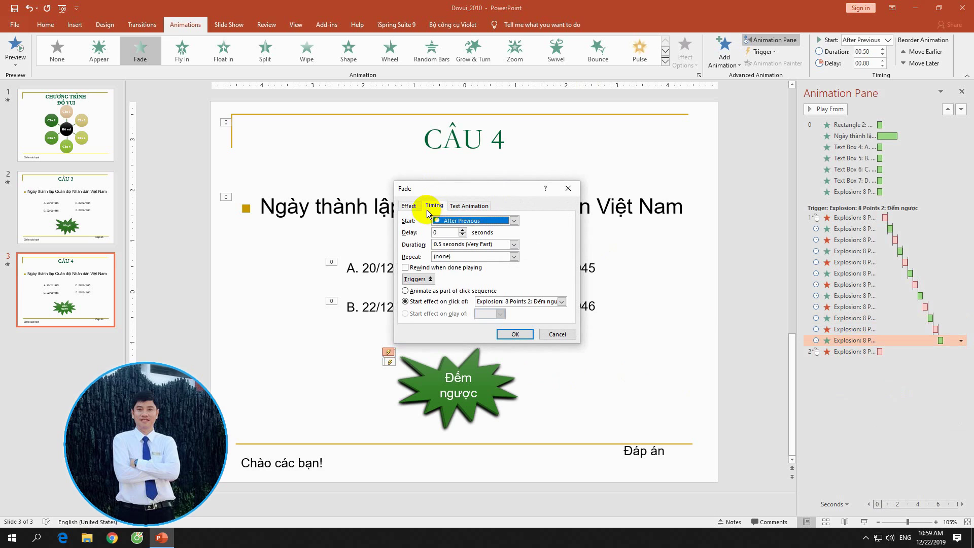
click(413, 206)
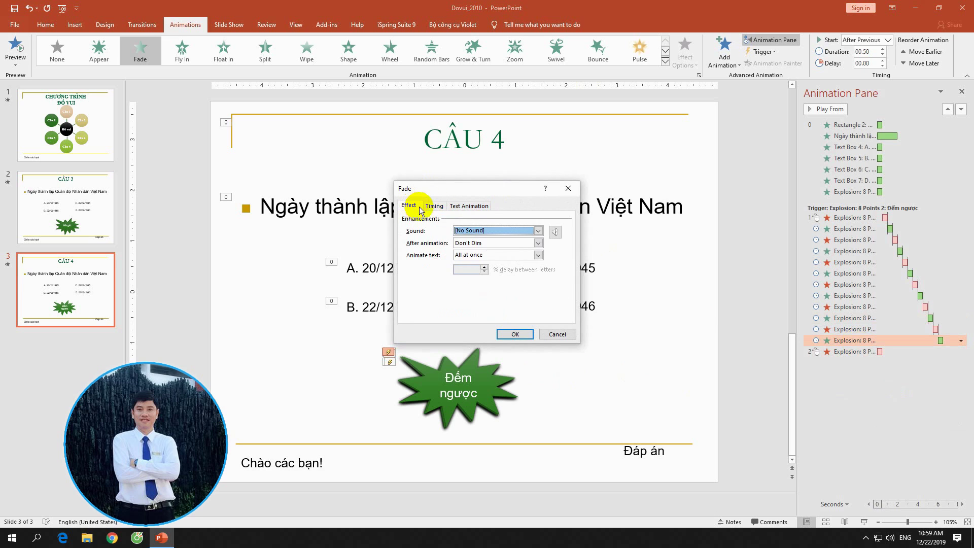
click(538, 231)
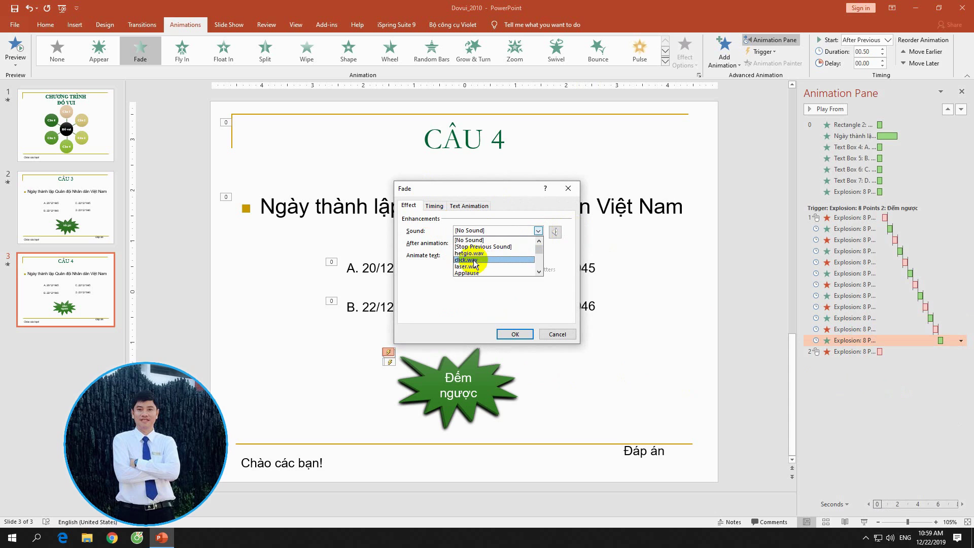
click(473, 260)
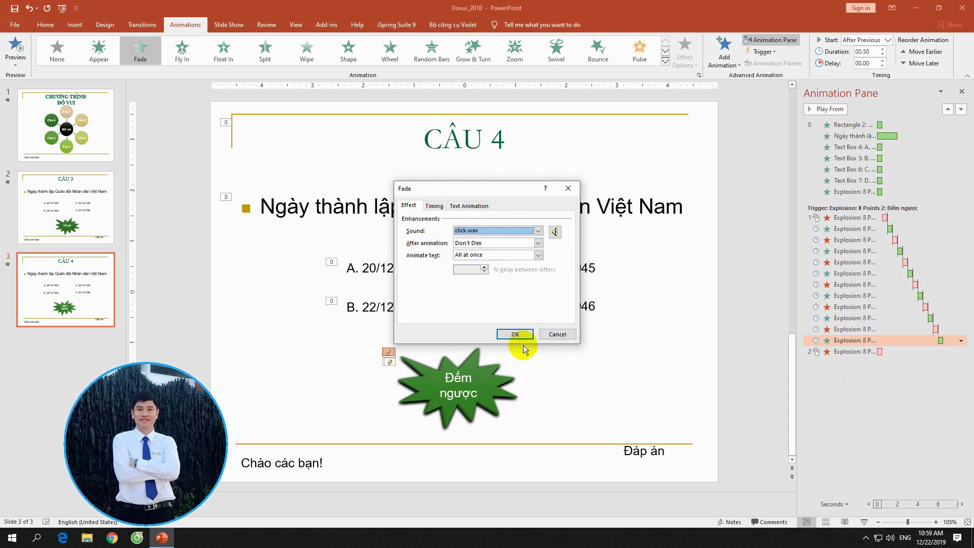
click(515, 334)
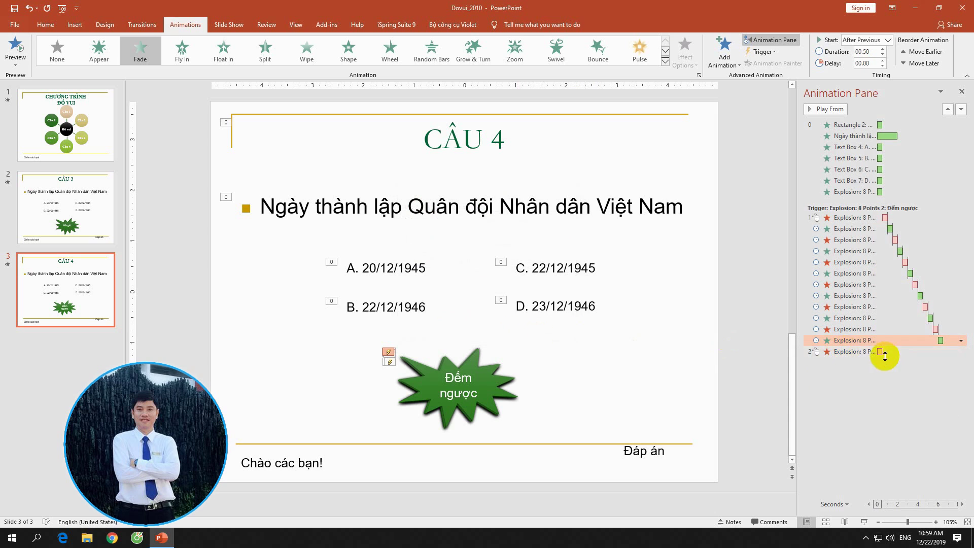
right_click(849, 343)
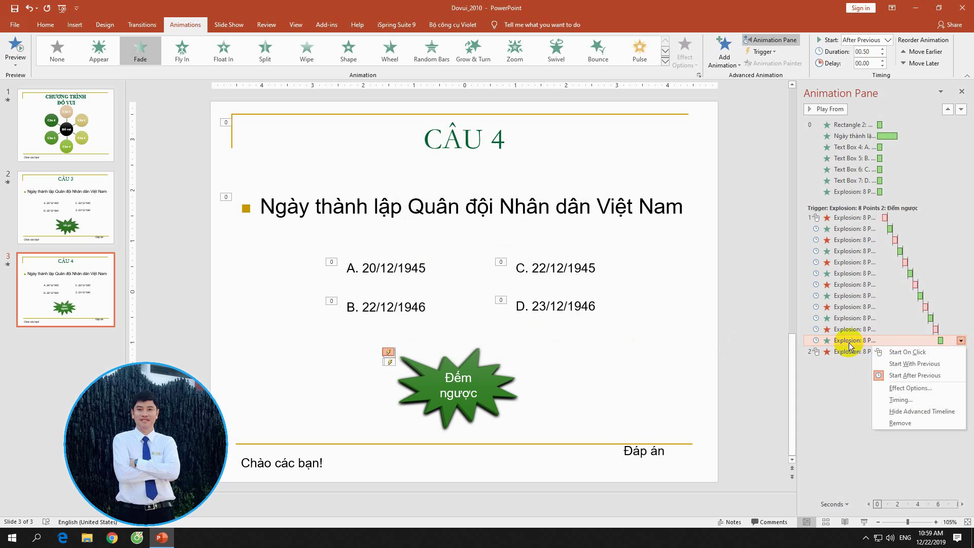
click(902, 388)
click(433, 206)
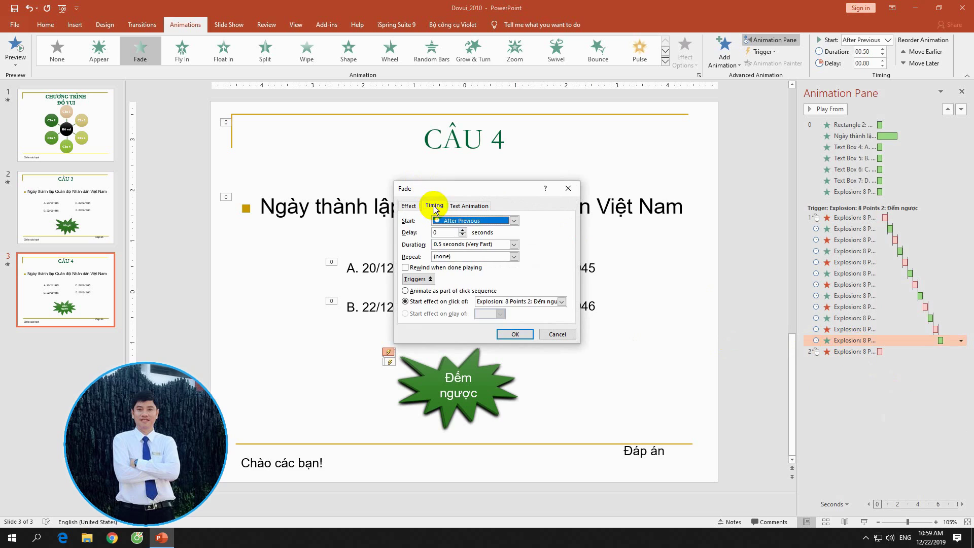
click(567, 330)
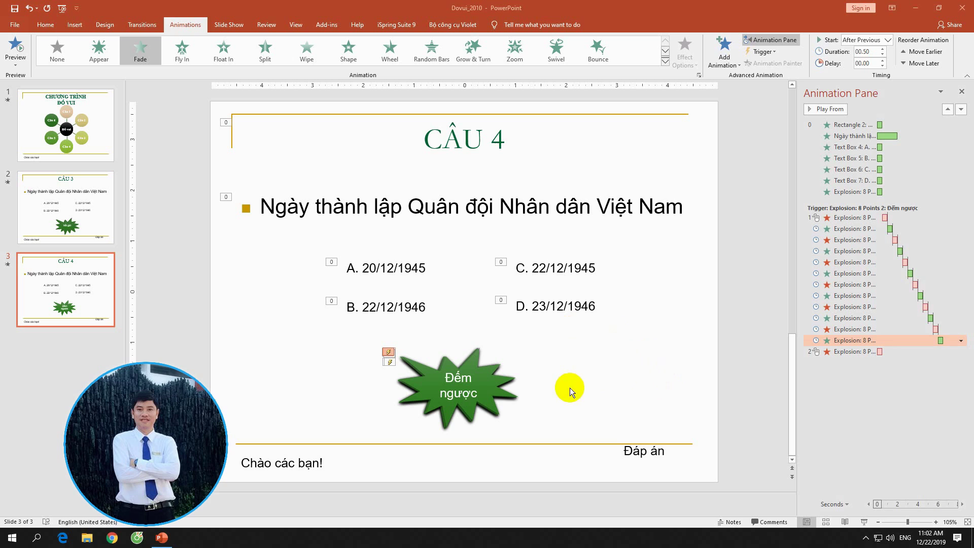
Add a red Font Color emphasis animation to answer C. 22/12/1945.
click(491, 406)
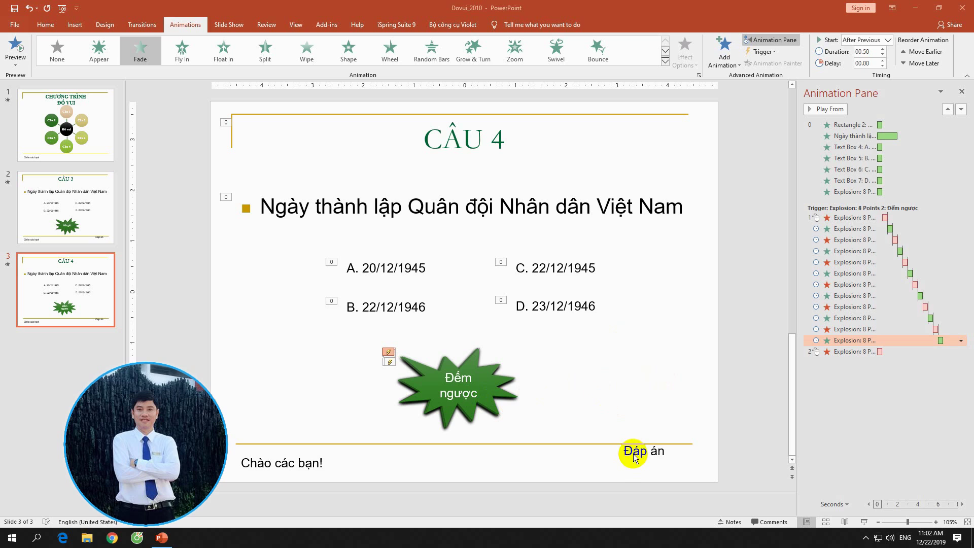
click(552, 269)
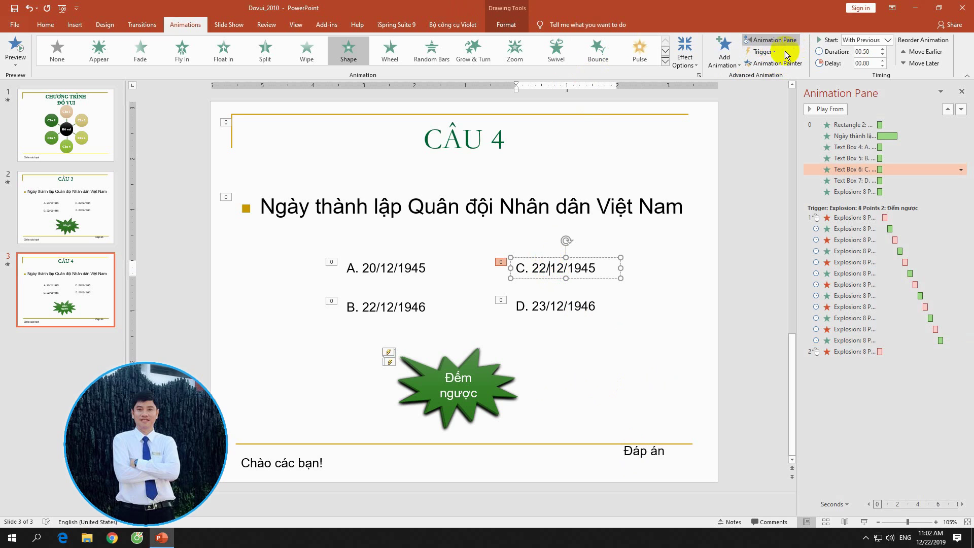
click(739, 65)
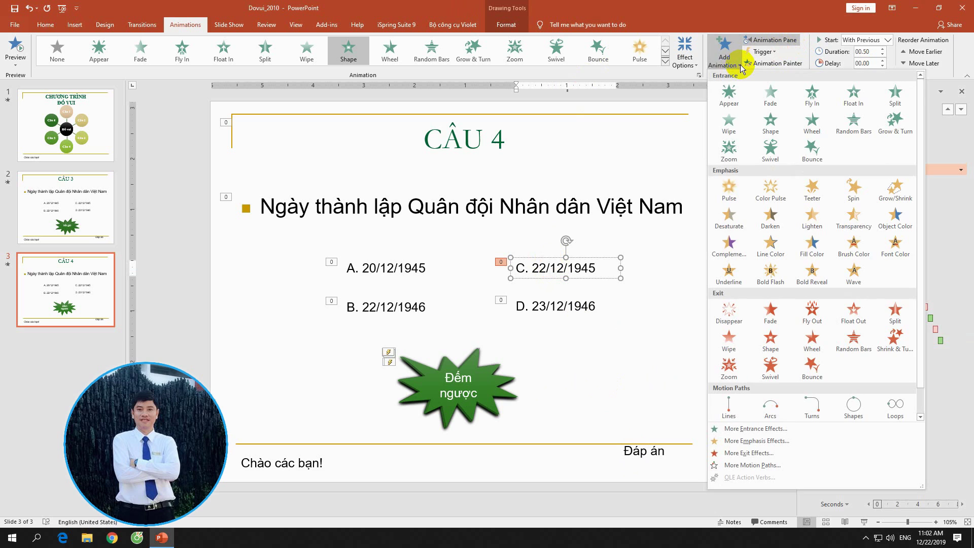
click(896, 255)
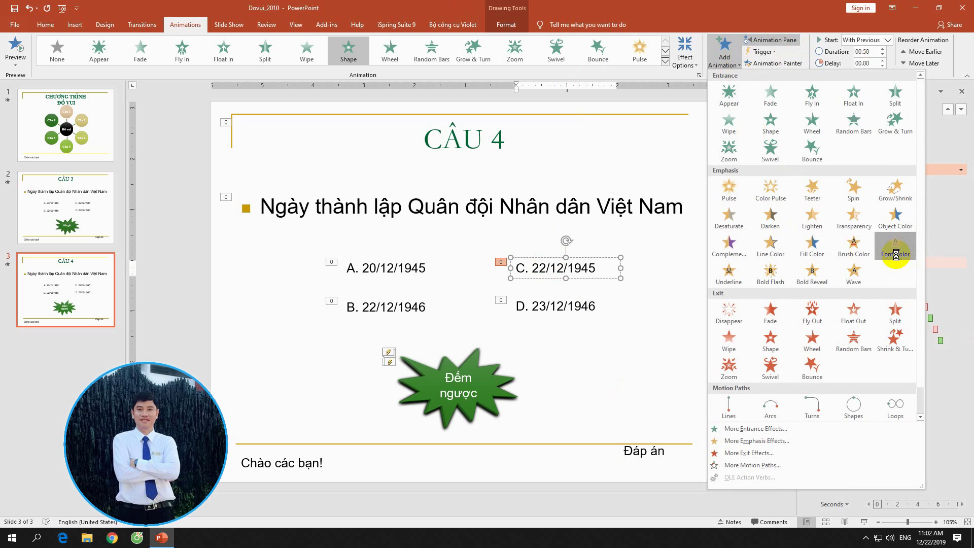
click(696, 64)
click(684, 144)
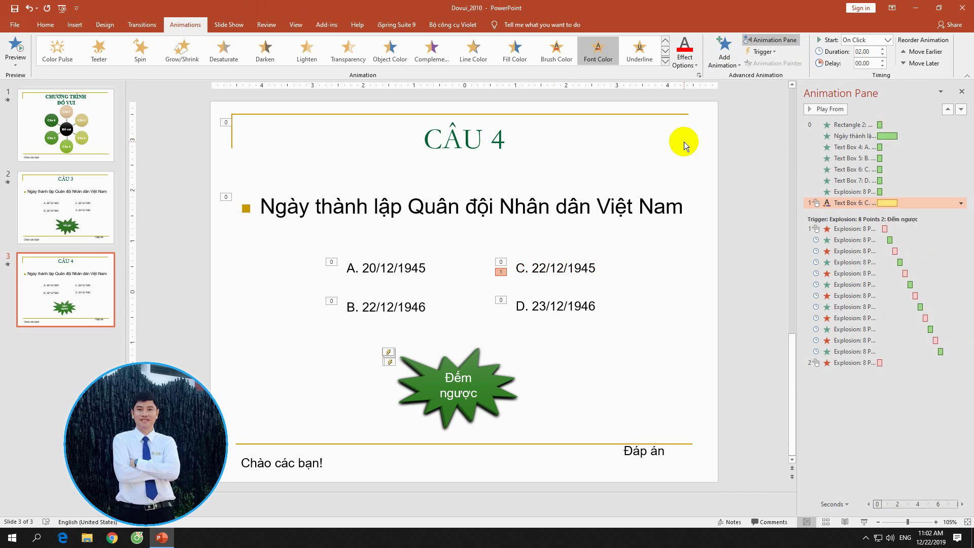
Trigger answer C's colour animation on click of Text Box 13: Đáp án.
right_click(828, 203)
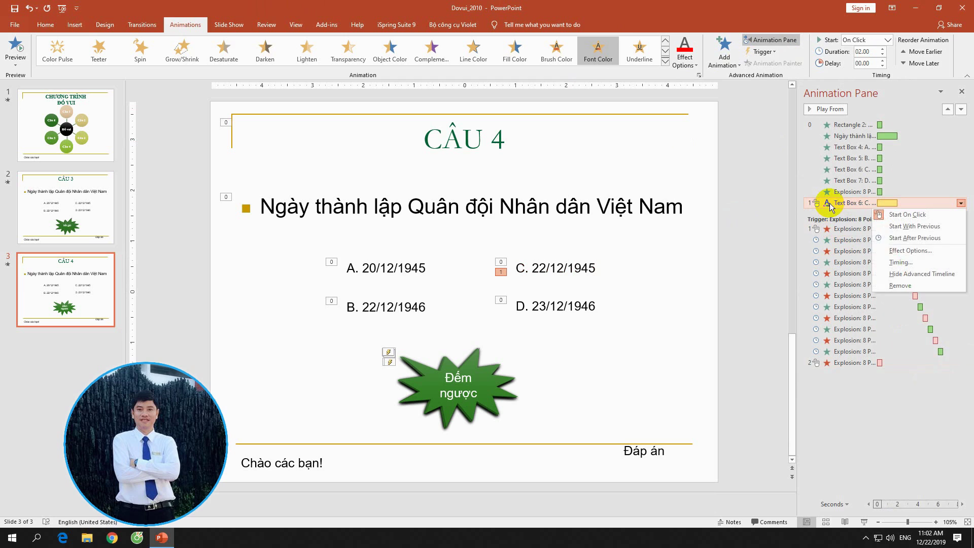
click(885, 263)
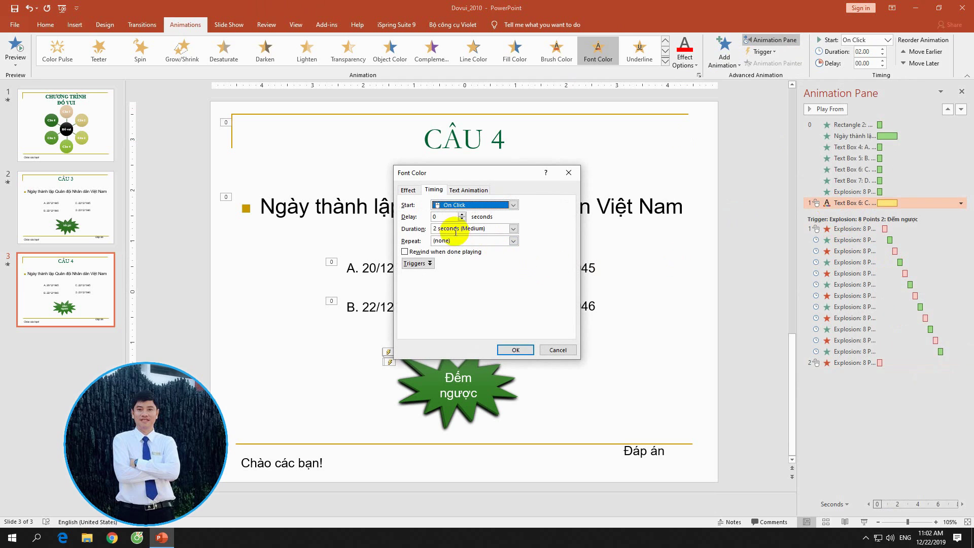
click(417, 263)
click(450, 286)
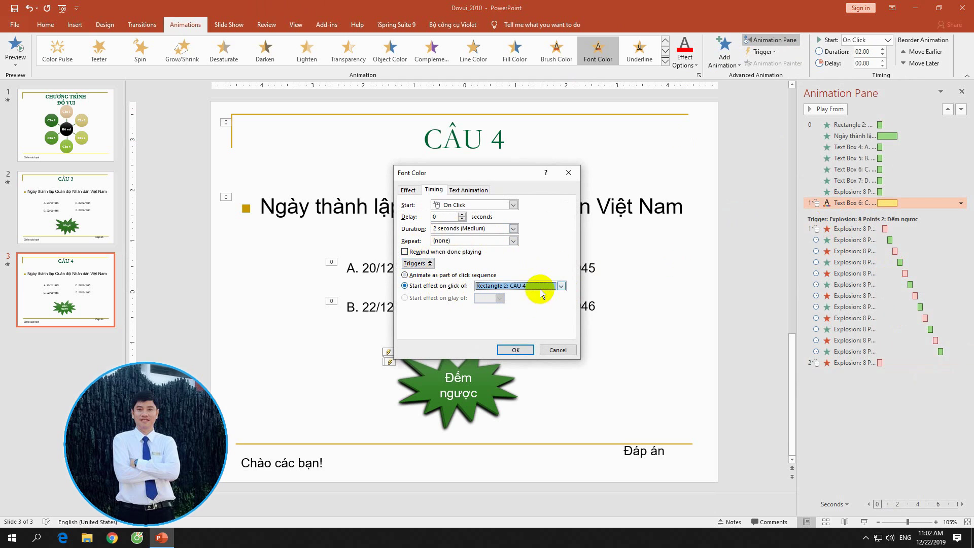
click(561, 286)
scroll(556, 305, down, 3)
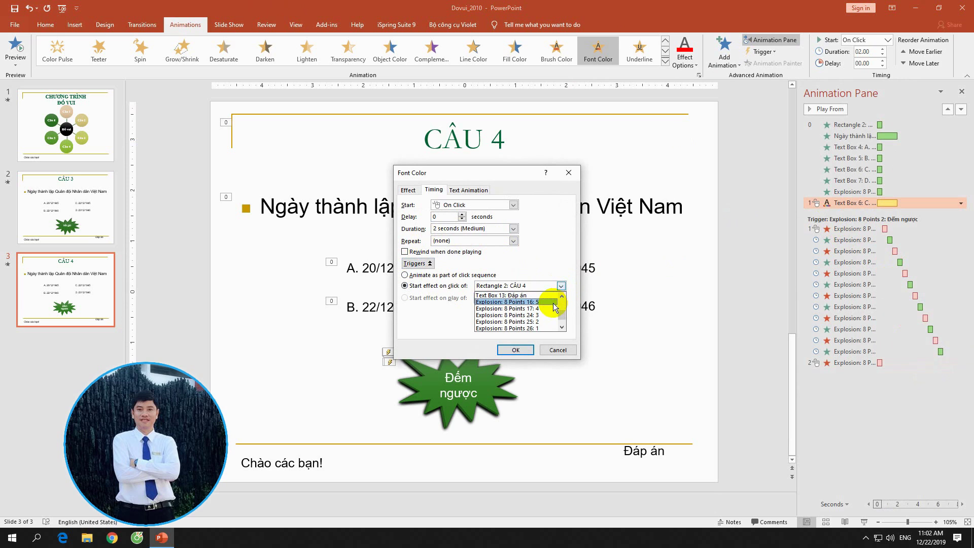
click(508, 301)
click(516, 350)
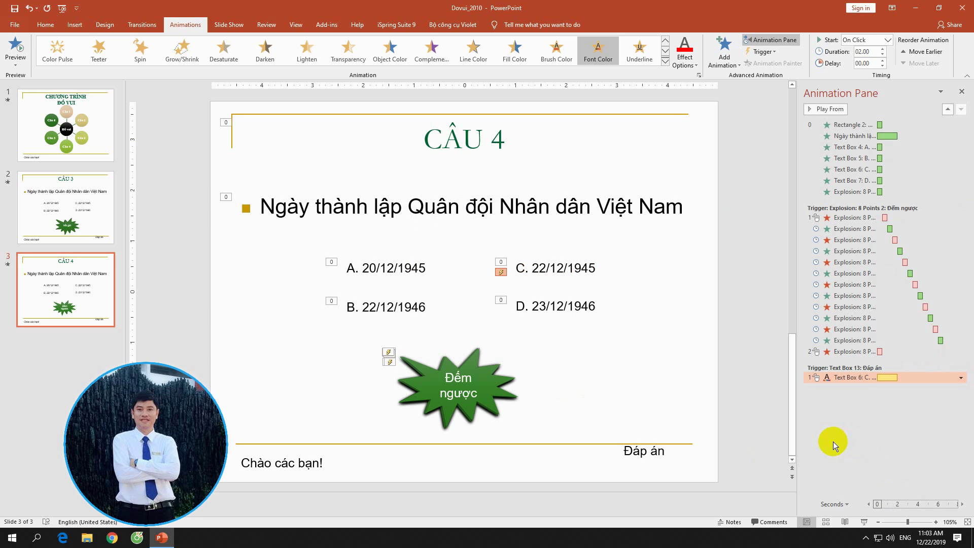
Run the slide show, start the countdown, turn answer C red via Đáp án, then exit.
click(864, 523)
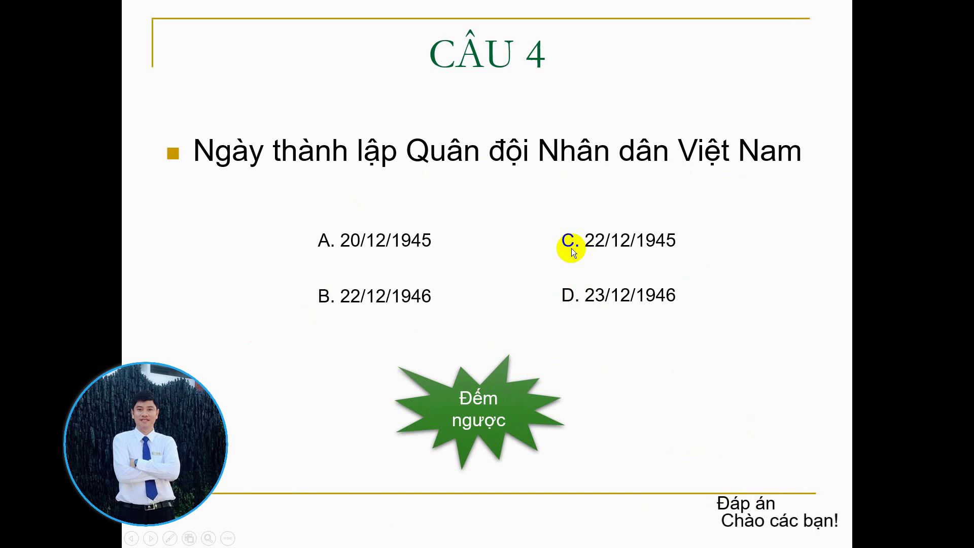
click(510, 408)
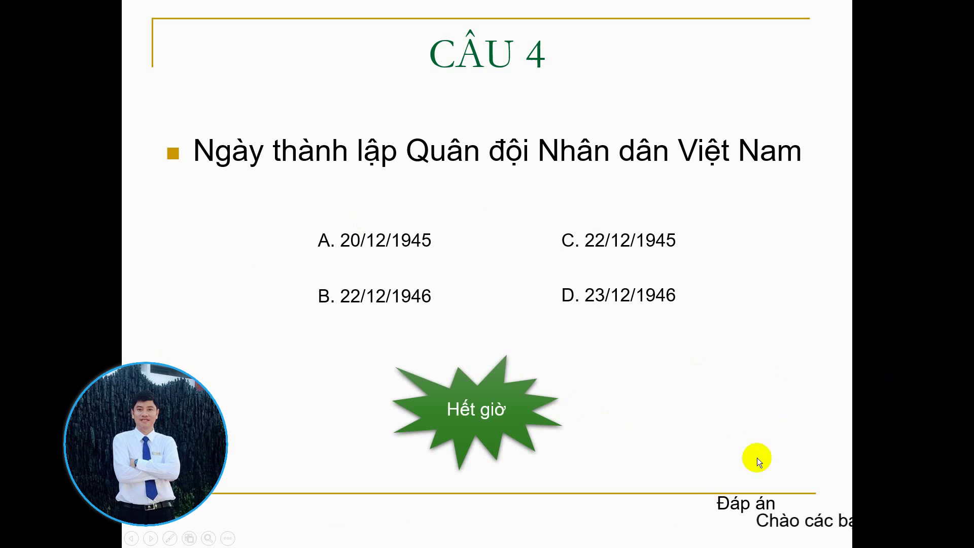
click(741, 505)
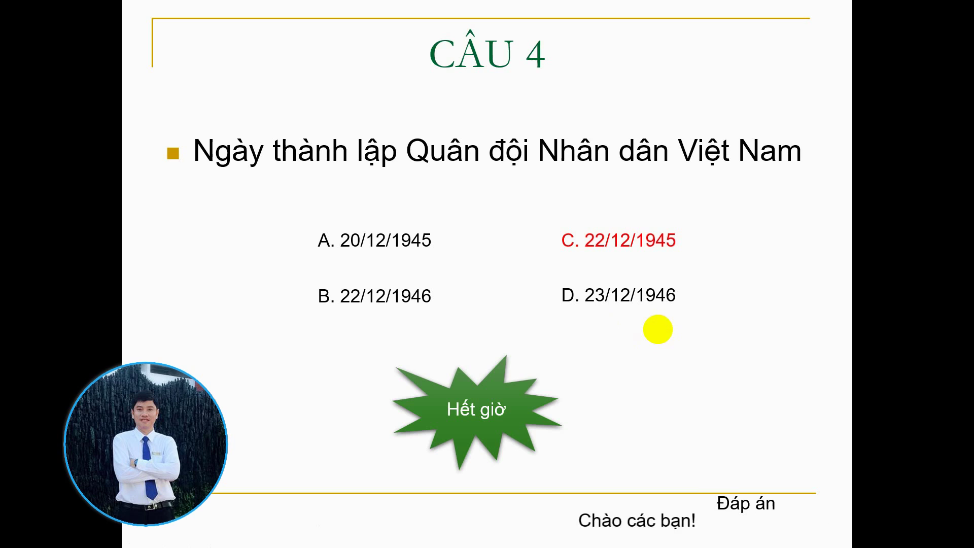
key(Escape)
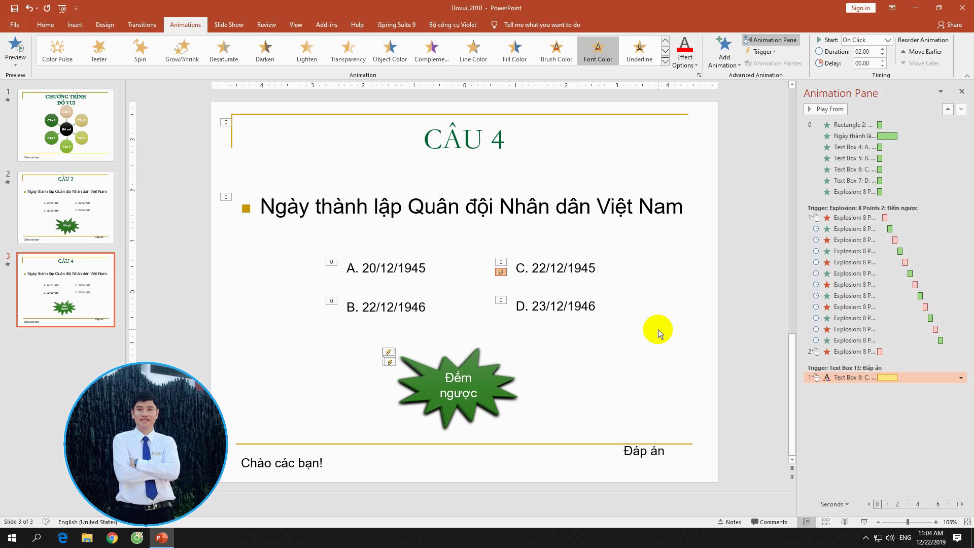
Select the countdown star and raise its first fade's delay to 00.50.
click(586, 415)
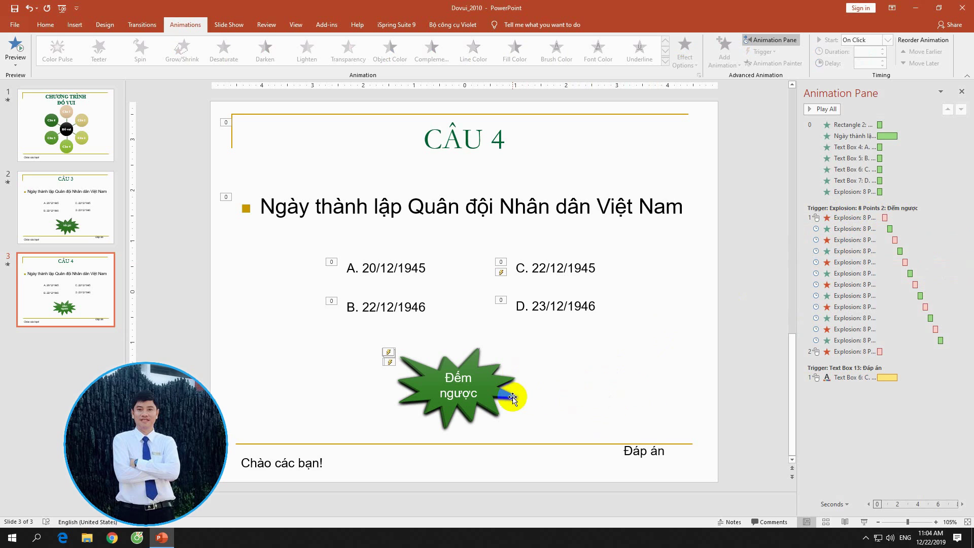
click(512, 398)
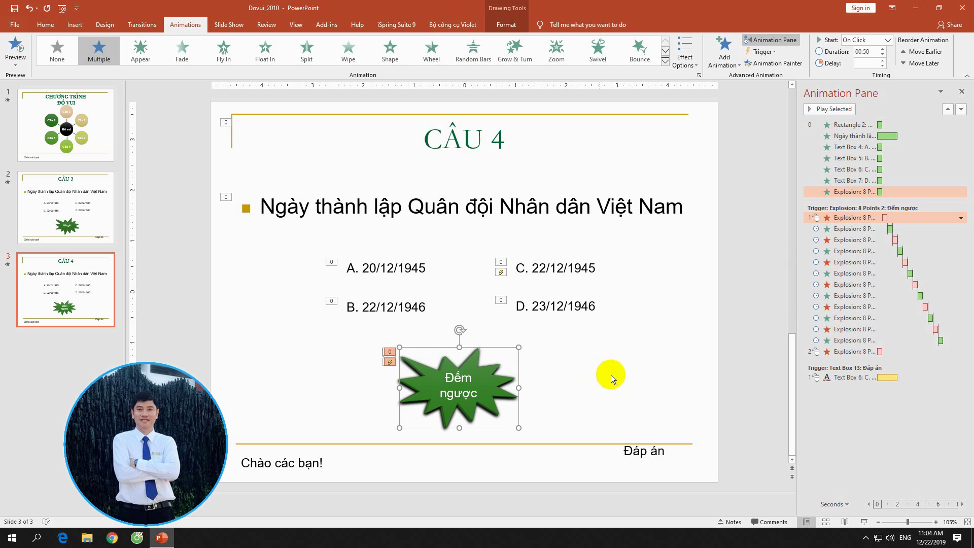
click(832, 240)
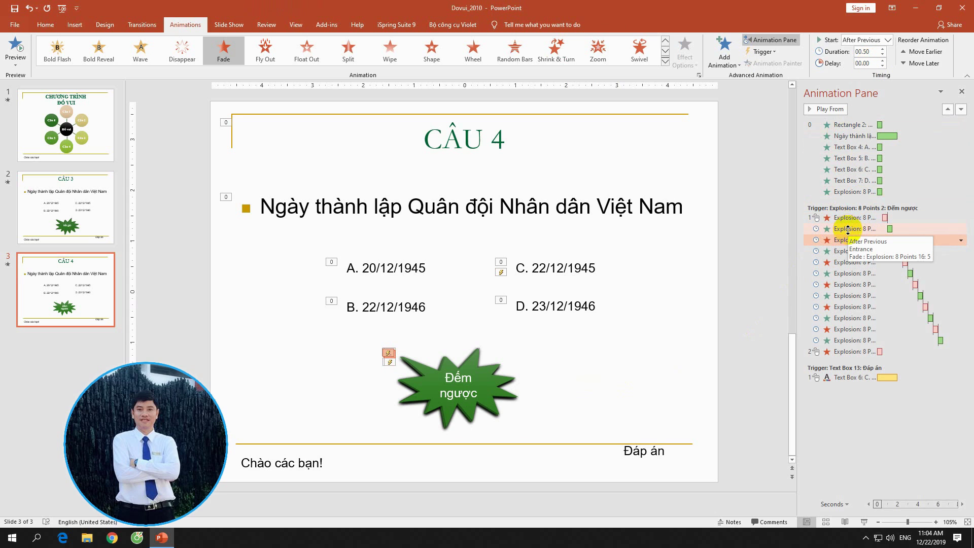
click(847, 229)
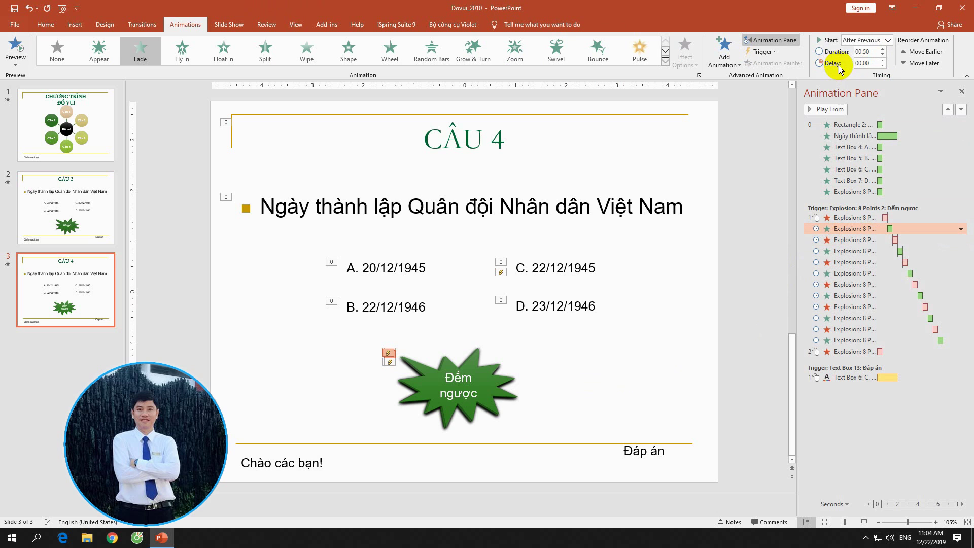
click(883, 61)
click(884, 60)
click(853, 240)
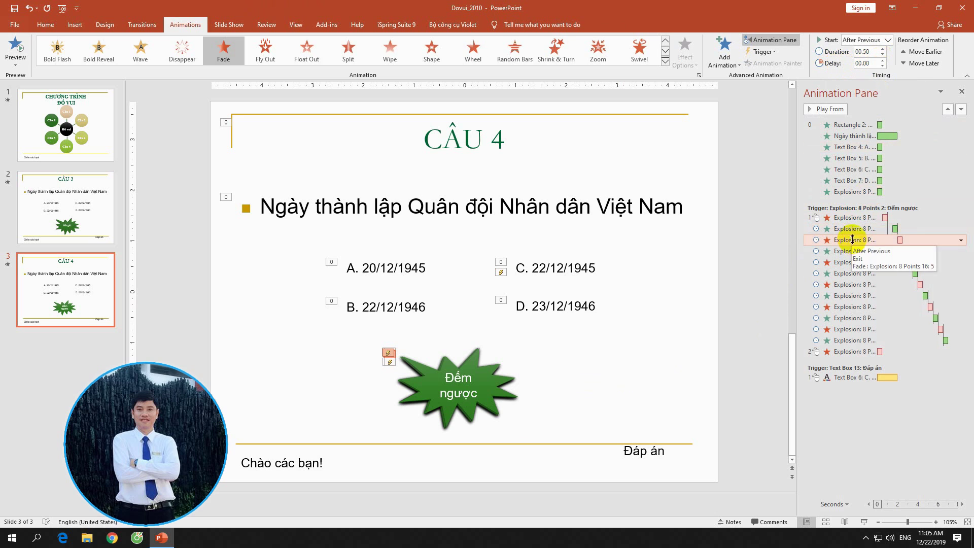
click(883, 61)
click(883, 61)
Set 00.50 delays on the next four countdown fade entries.
click(853, 257)
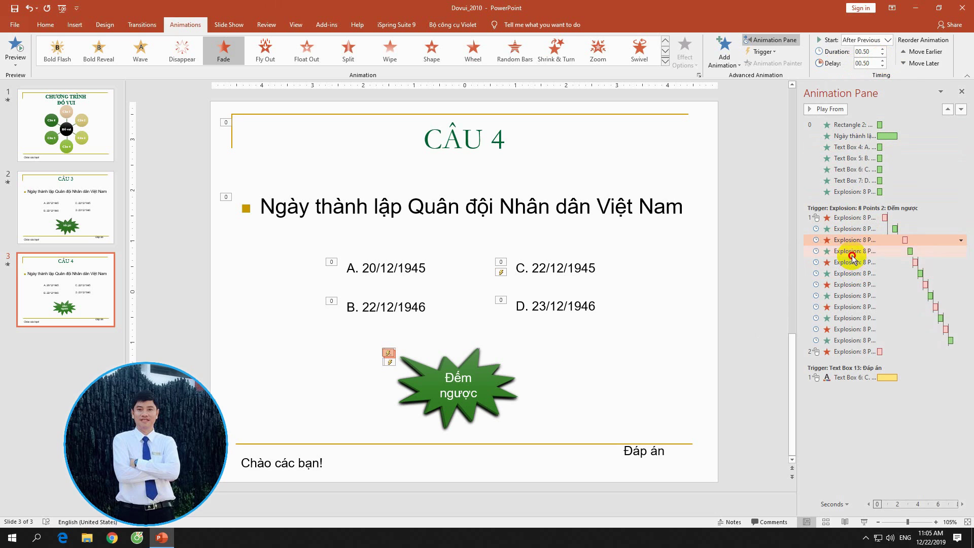
click(883, 60)
click(883, 61)
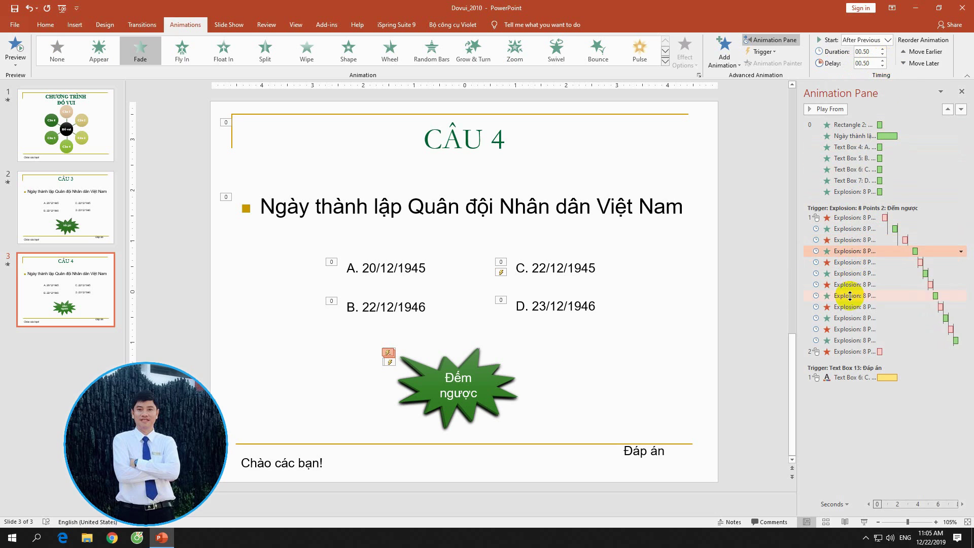
click(852, 262)
click(883, 60)
click(883, 61)
click(858, 274)
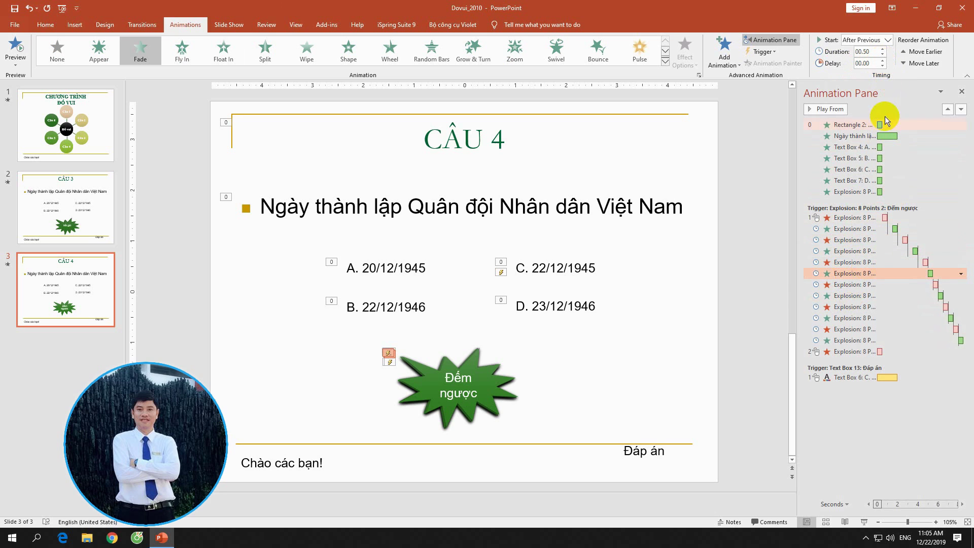
click(883, 60)
click(883, 60)
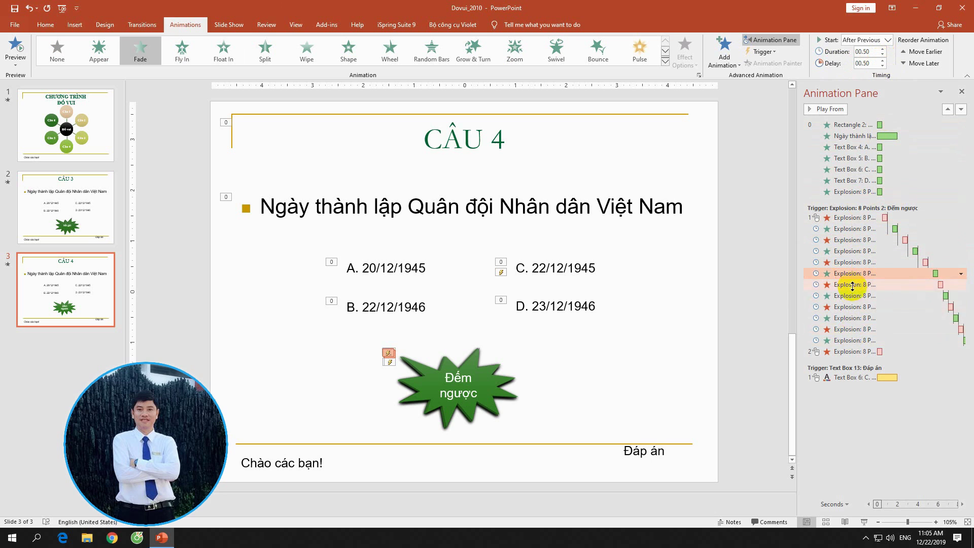
click(853, 285)
click(883, 61)
click(883, 60)
Give the next fade and all remaining countdown fades 00.50 delays.
click(860, 296)
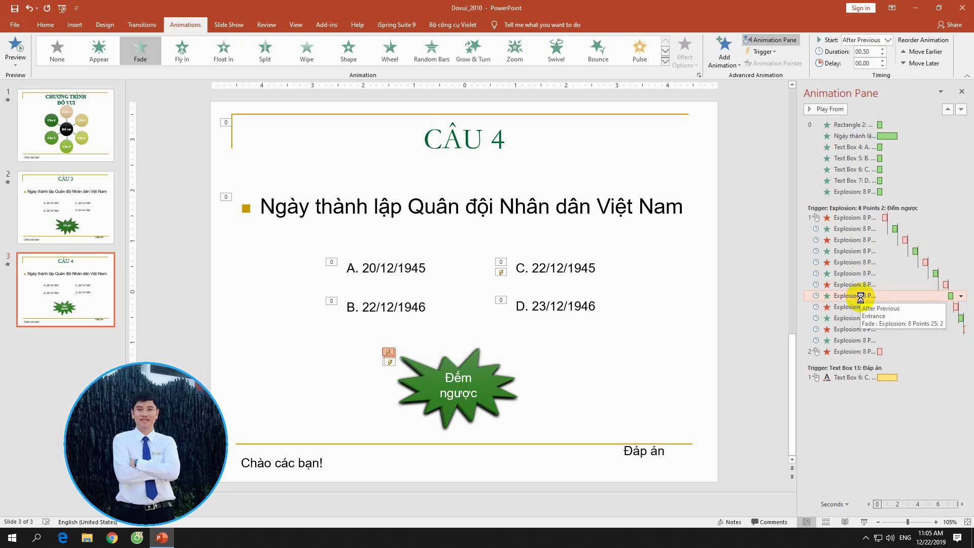
click(558, 333)
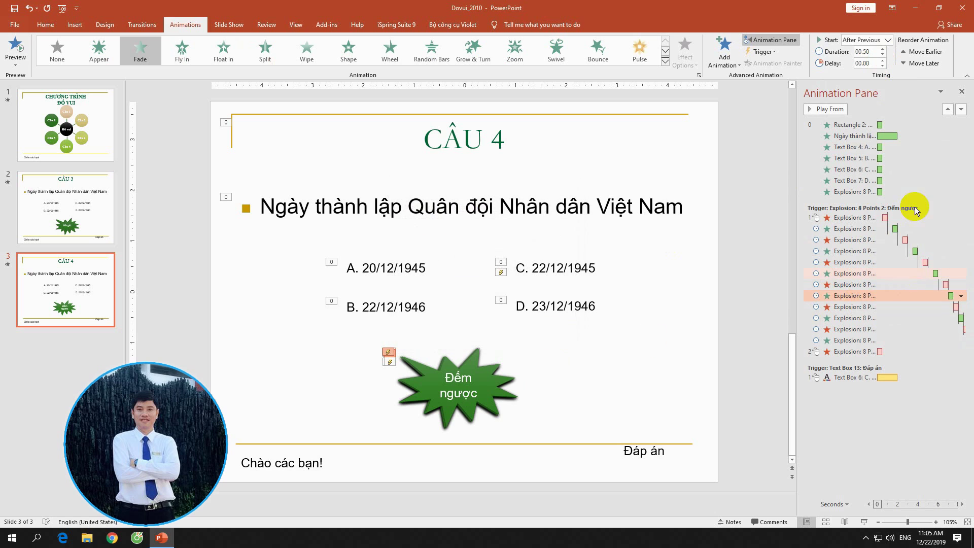
click(883, 60)
click(882, 60)
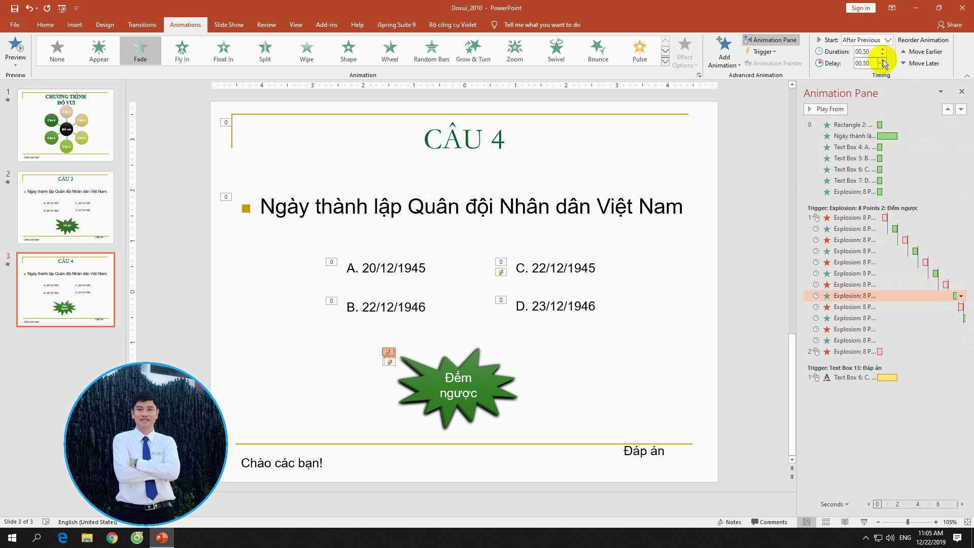
key(Down)
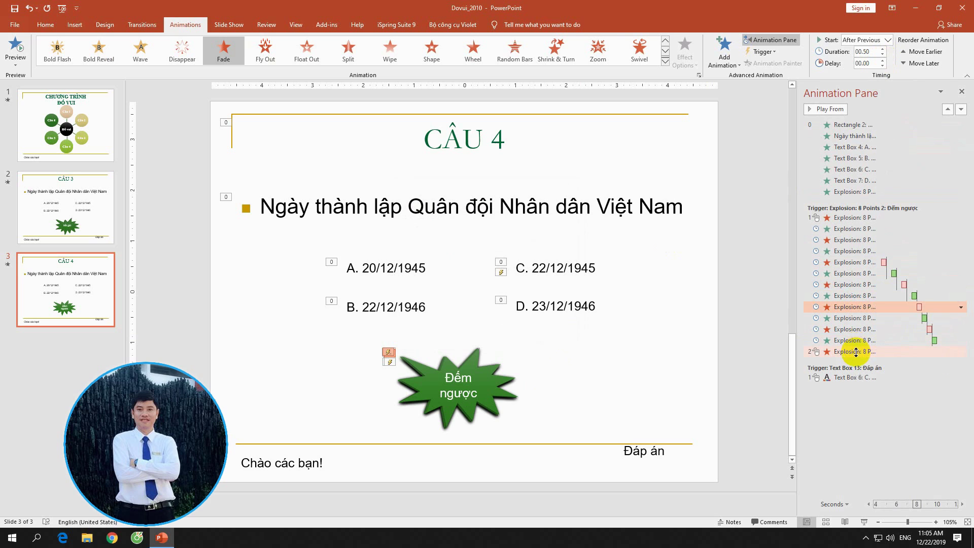
shift+click(857, 351)
click(882, 60)
click(882, 60)
click(838, 418)
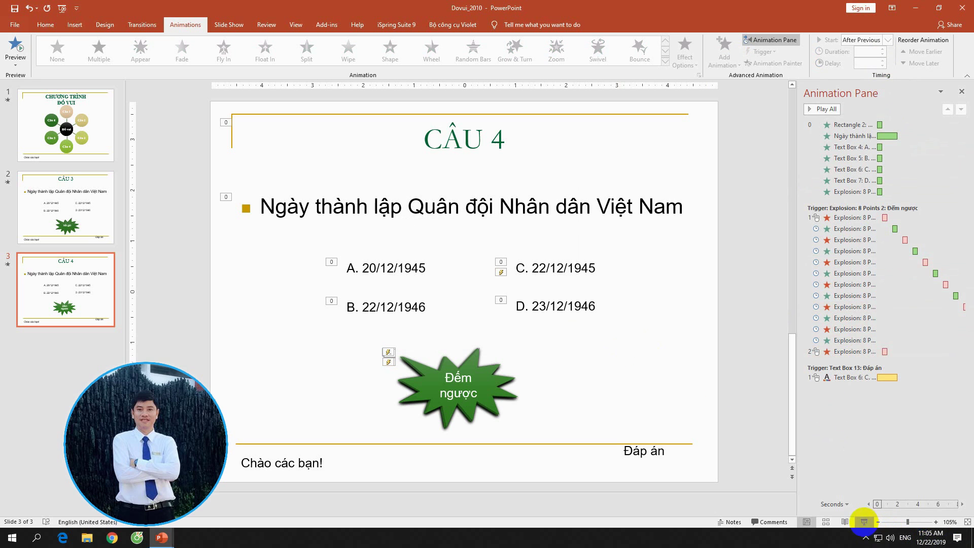
click(864, 522)
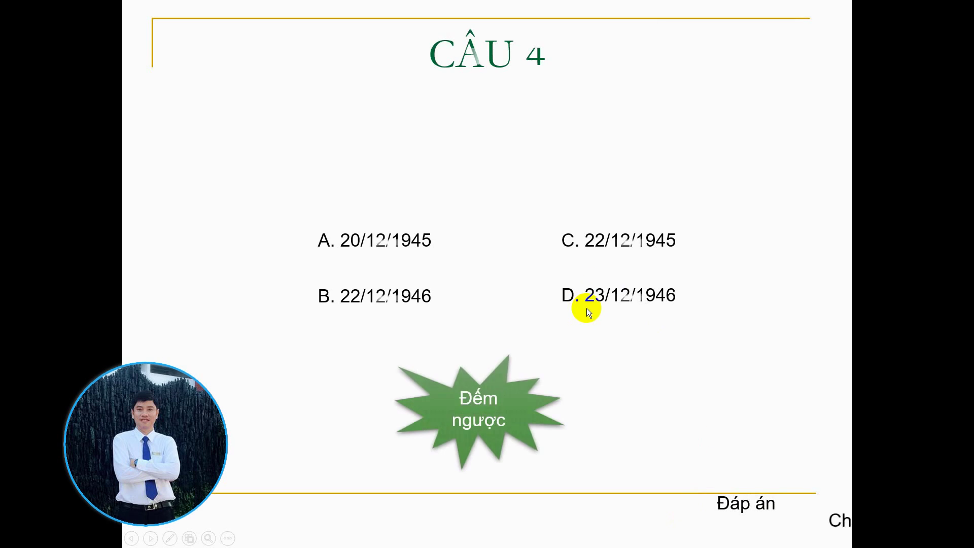
click(536, 421)
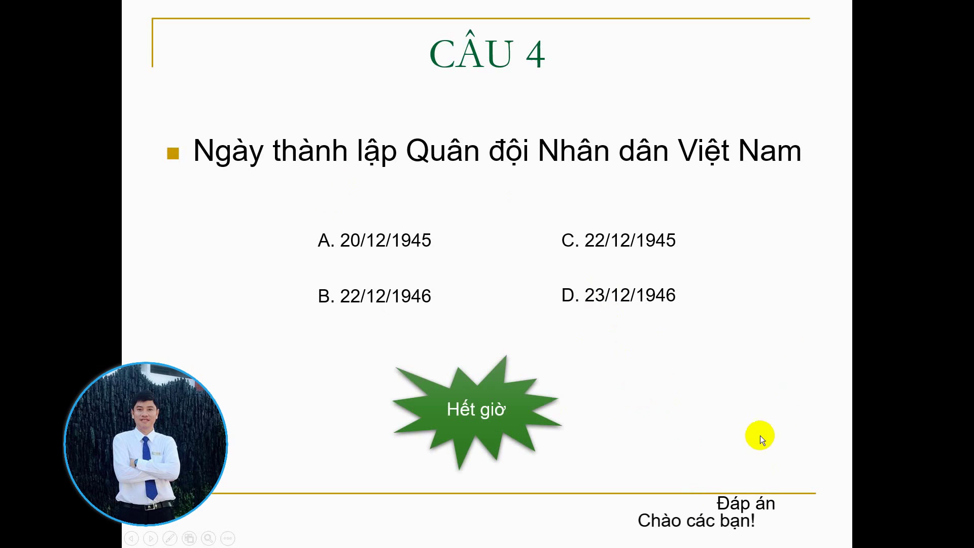
click(741, 510)
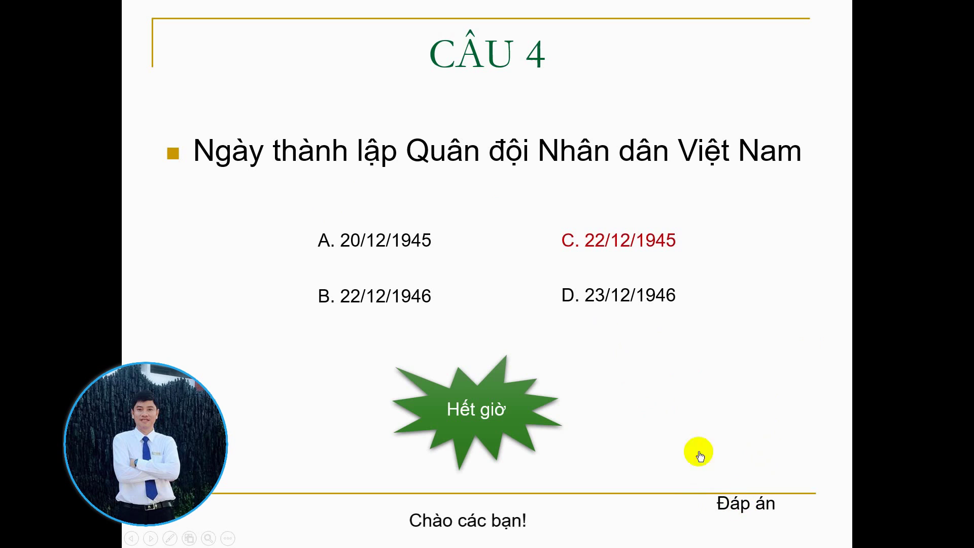
key(Escape)
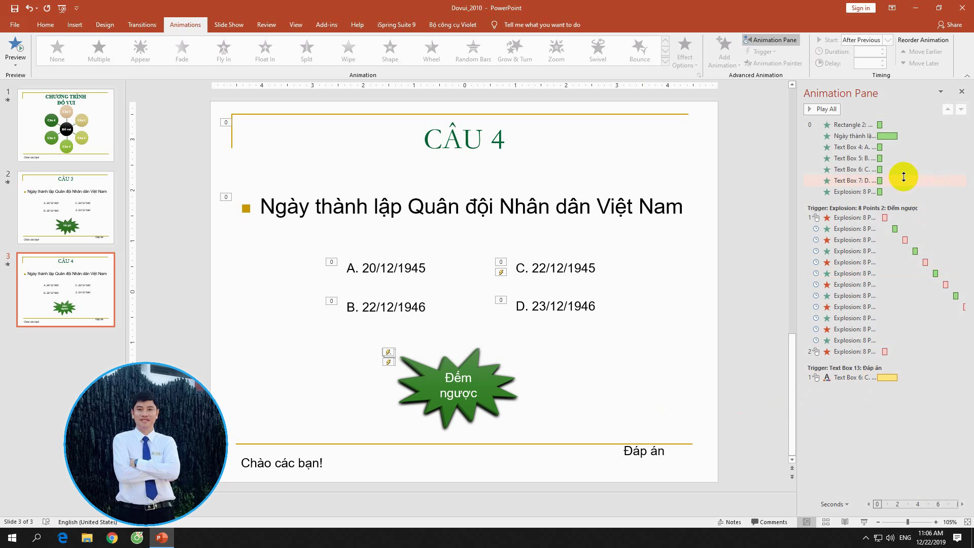
click(494, 409)
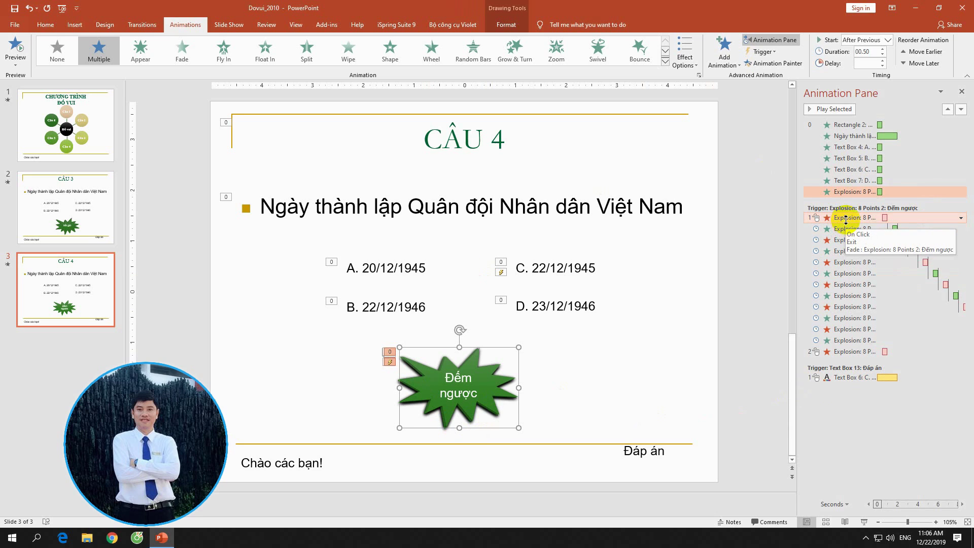
click(843, 222)
right_click(840, 230)
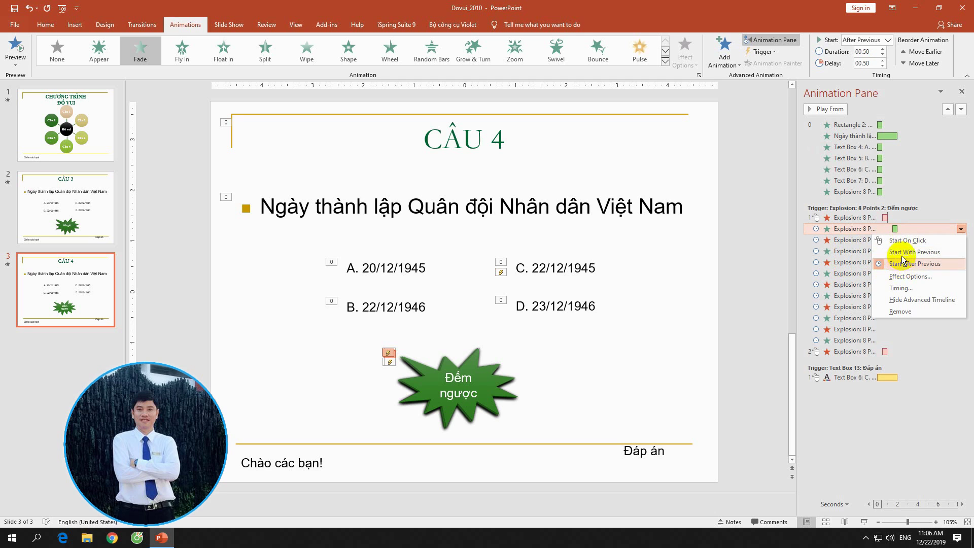
click(899, 287)
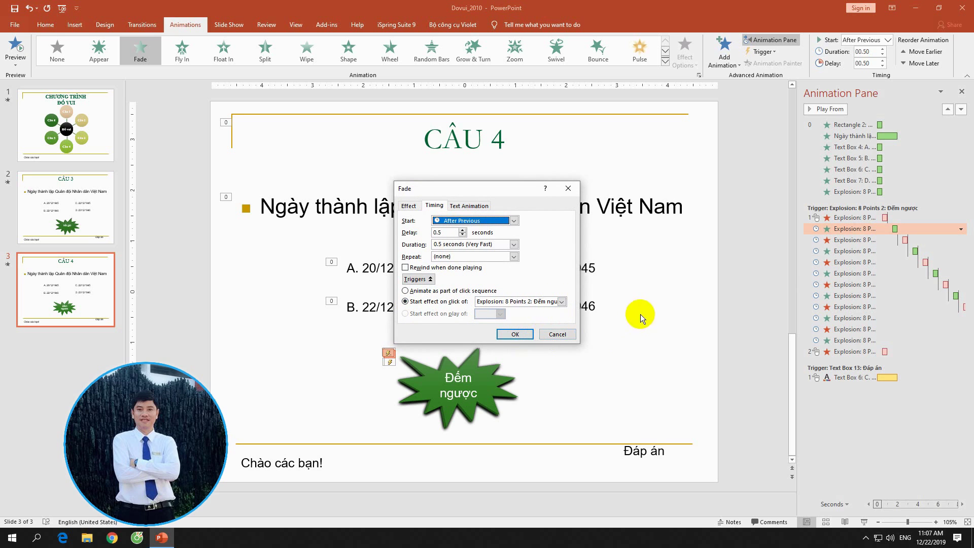
click(409, 206)
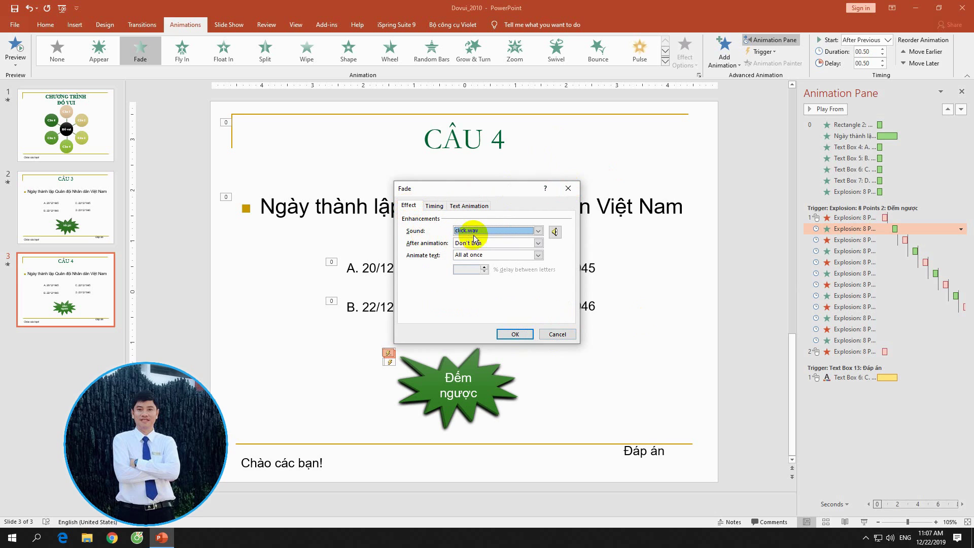
click(568, 188)
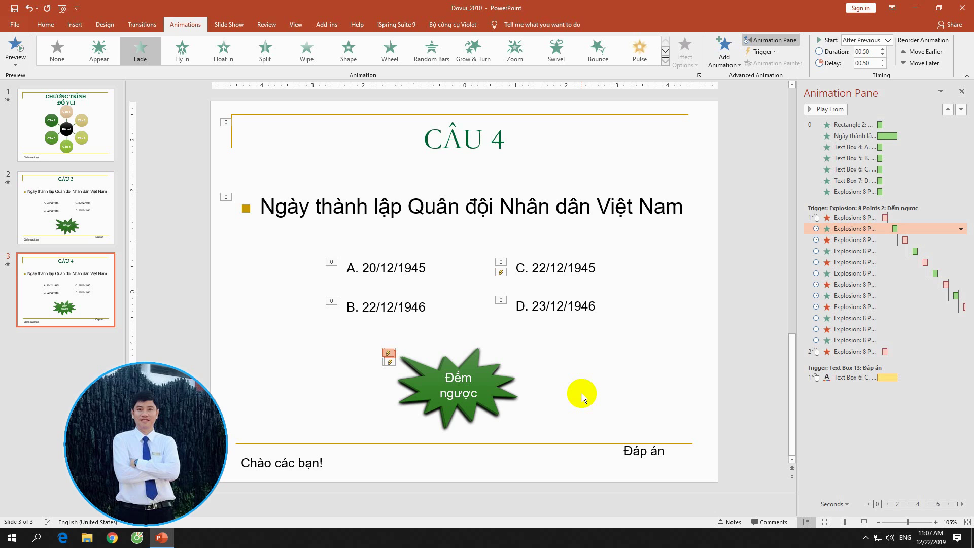
Browse slide thumbnails 1 and 2, ending on the CÂU 3 slide.
click(94, 129)
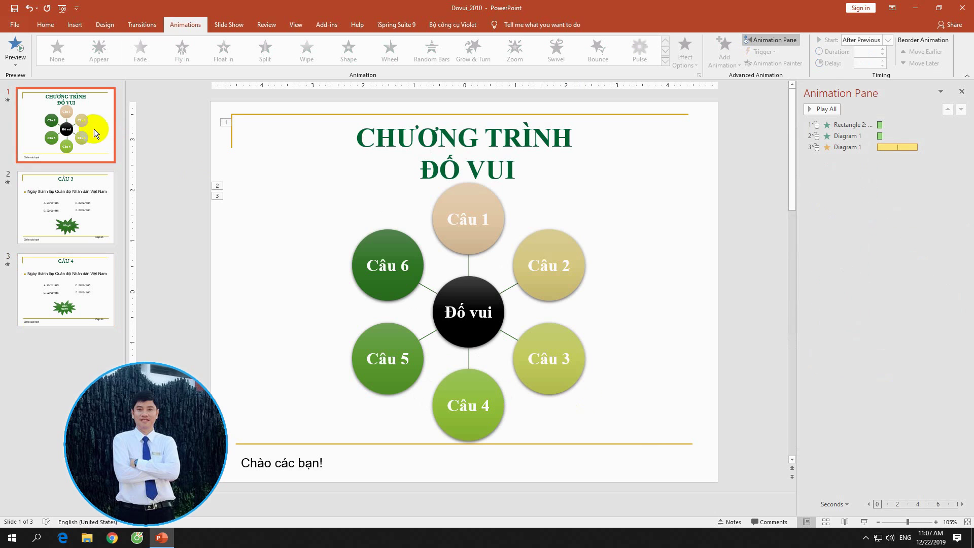
click(98, 221)
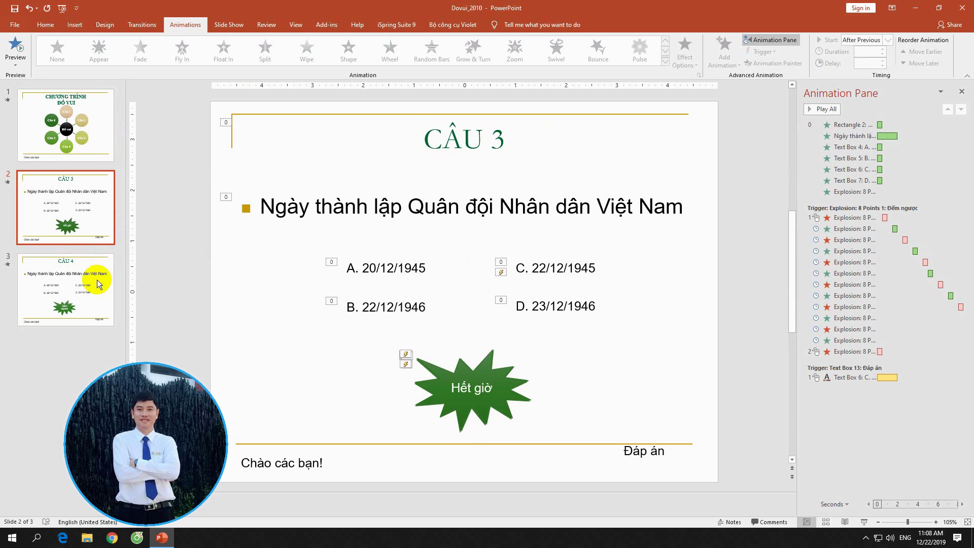
click(91, 279)
click(88, 221)
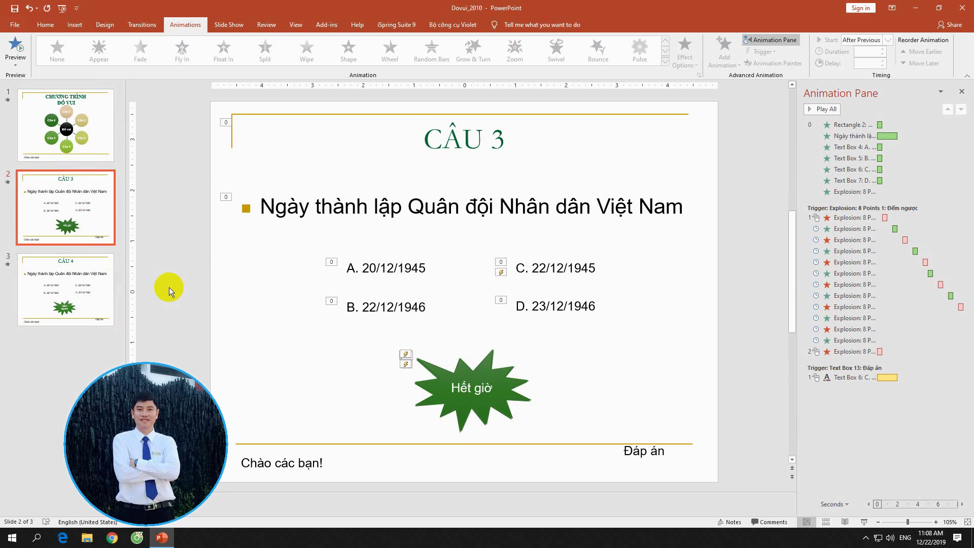